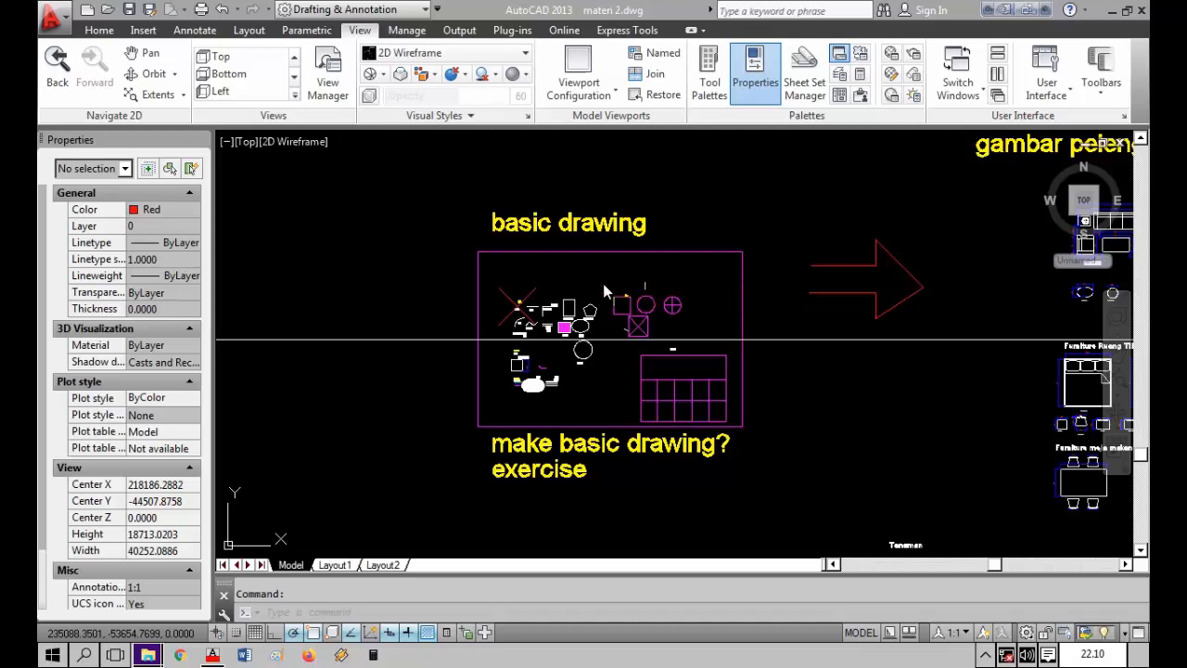
Step: Examine the basic drawing sheet and the building complement drawings of furniture, kitchen set, plants and vehicles
scroll(421, 278, down, 2)
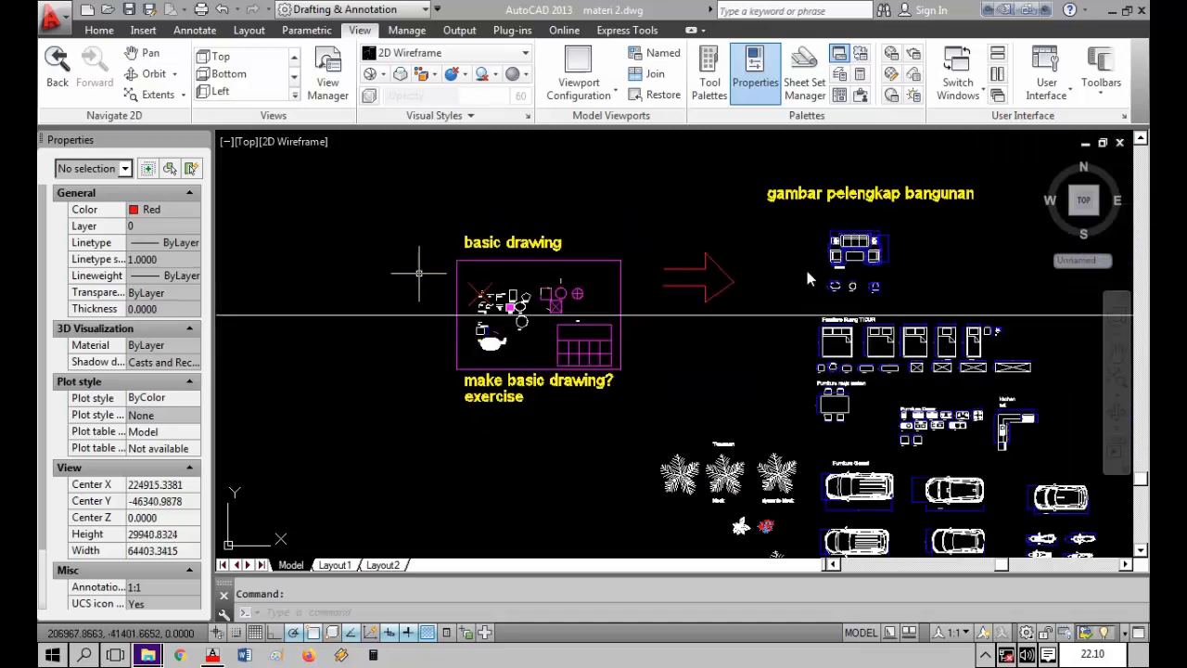
scroll(940, 239, up, 2)
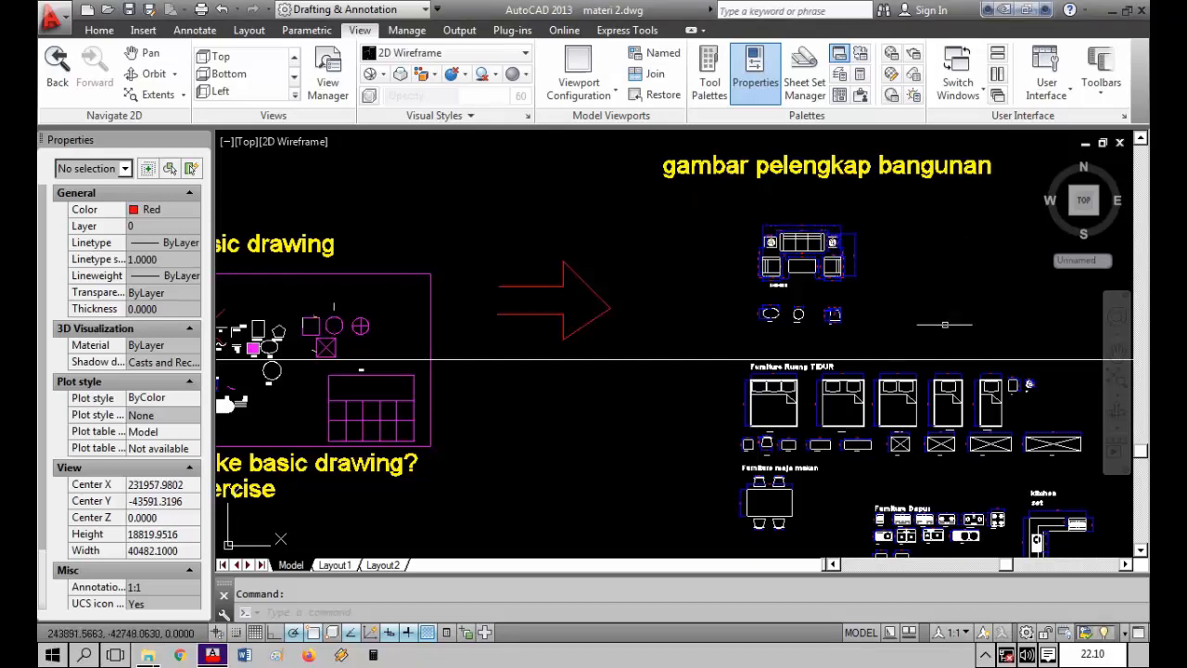
middle_drag(950, 272, 890, 98)
middle_drag(879, 291, 874, 204)
middle_drag(906, 377, 830, 304)
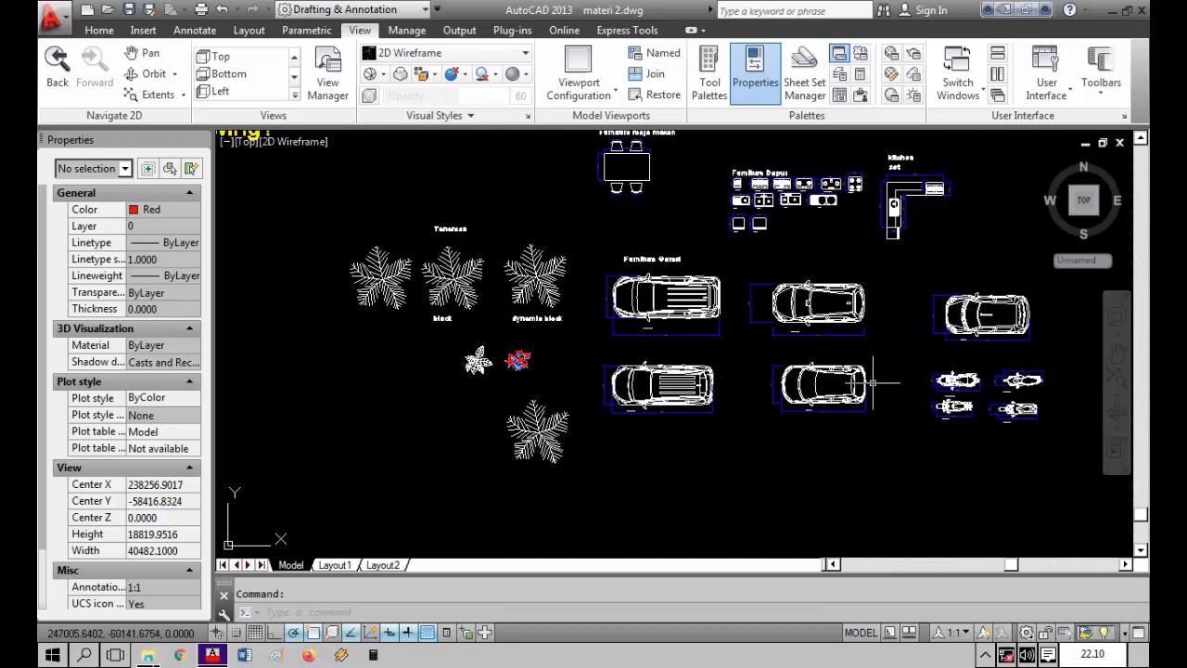
scroll(664, 429, down, 2)
scroll(670, 375, down, 1)
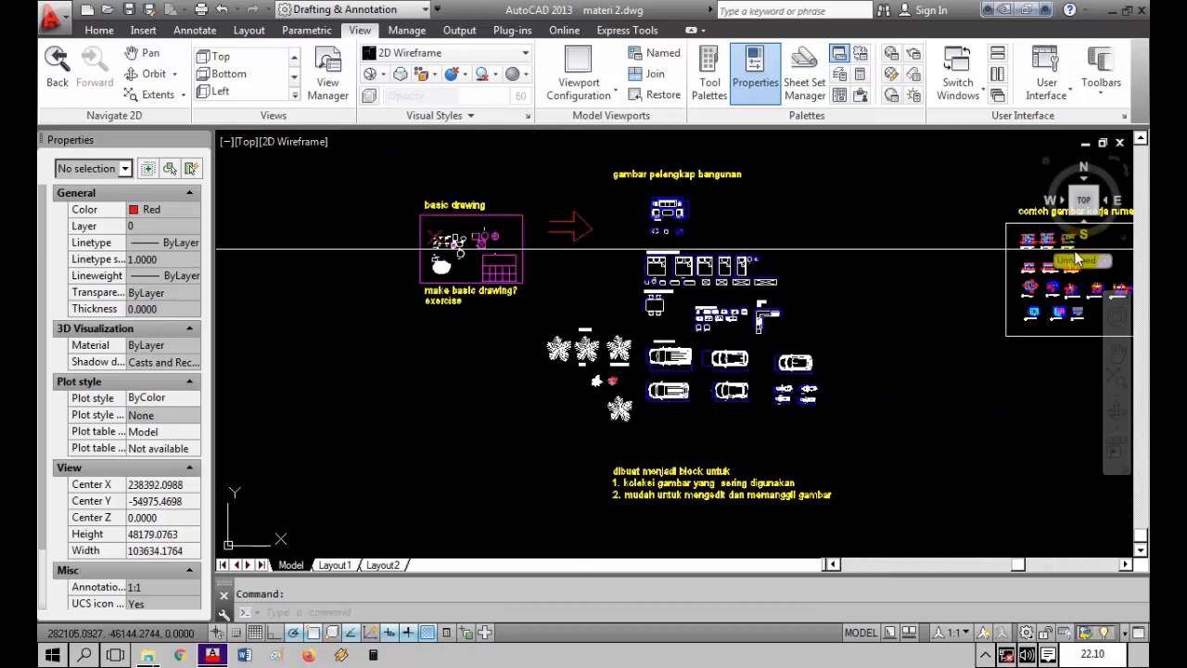
Step: Examine the house working drawing examples with their sections, elevations and foundation details, and the dimensioned floor plan beside them
scroll(1085, 245, up, 2)
scroll(439, 339, down, 1)
scroll(747, 335, up, 2)
scroll(780, 293, up, 2)
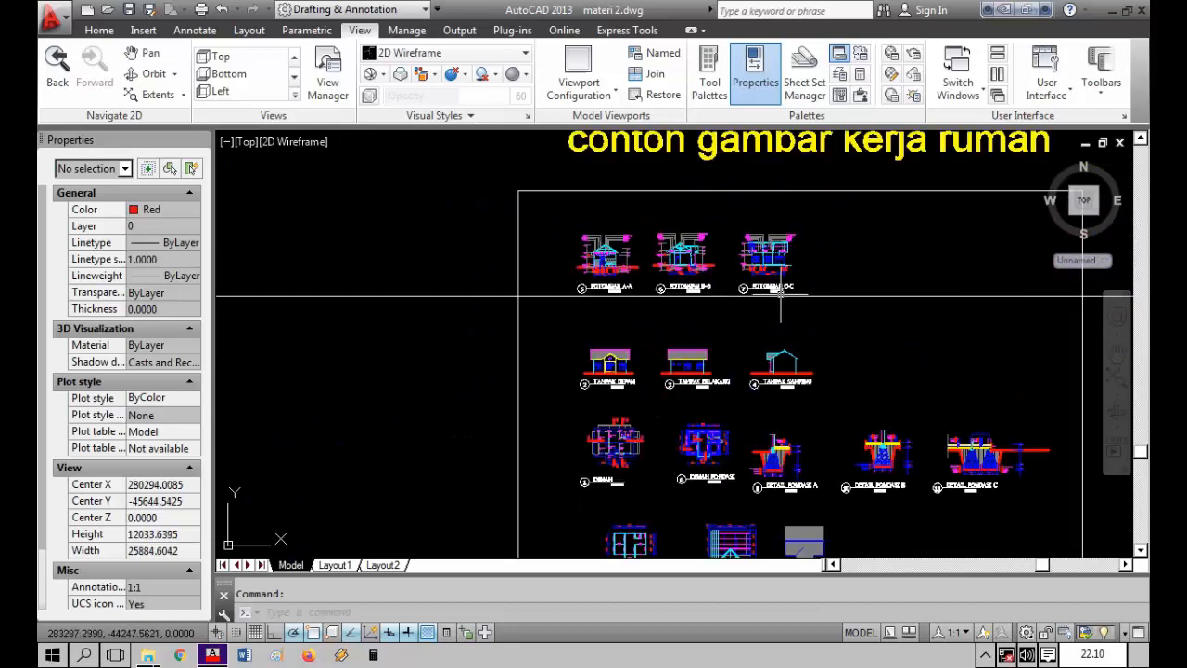
middle_drag(856, 252, 800, 278)
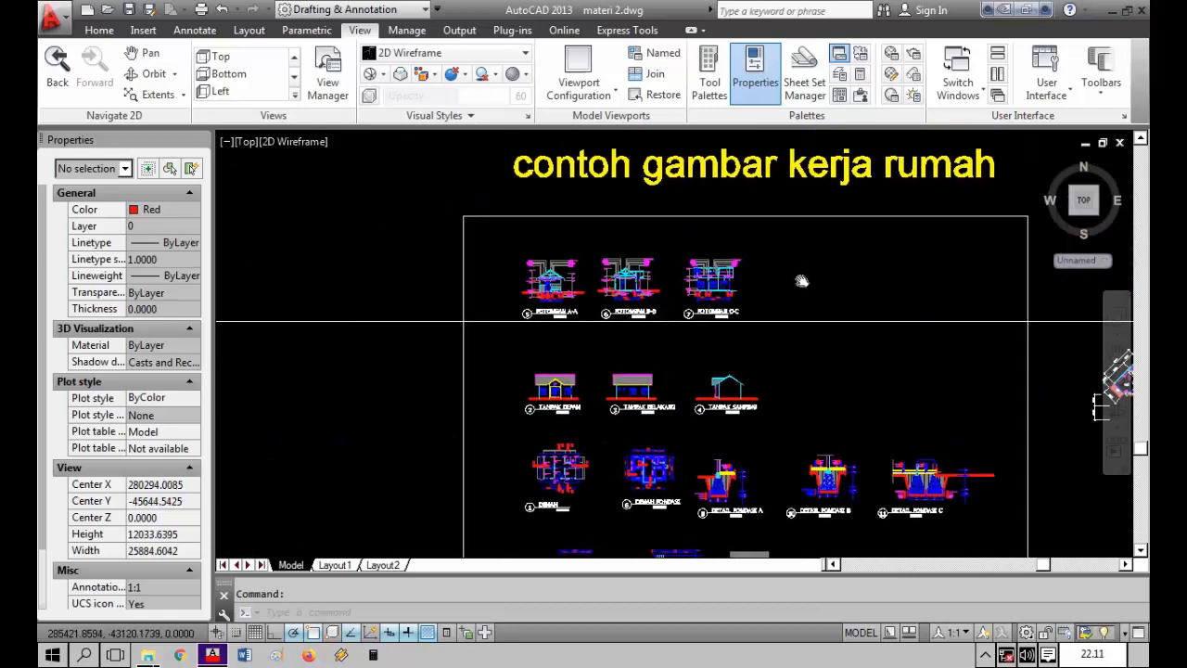
scroll(771, 432, up, 2)
mouse_move(758, 431)
middle_down()
mouse_move(766, 185)
mouse_move(480, 296)
middle_up()
scroll(480, 295, down, 4)
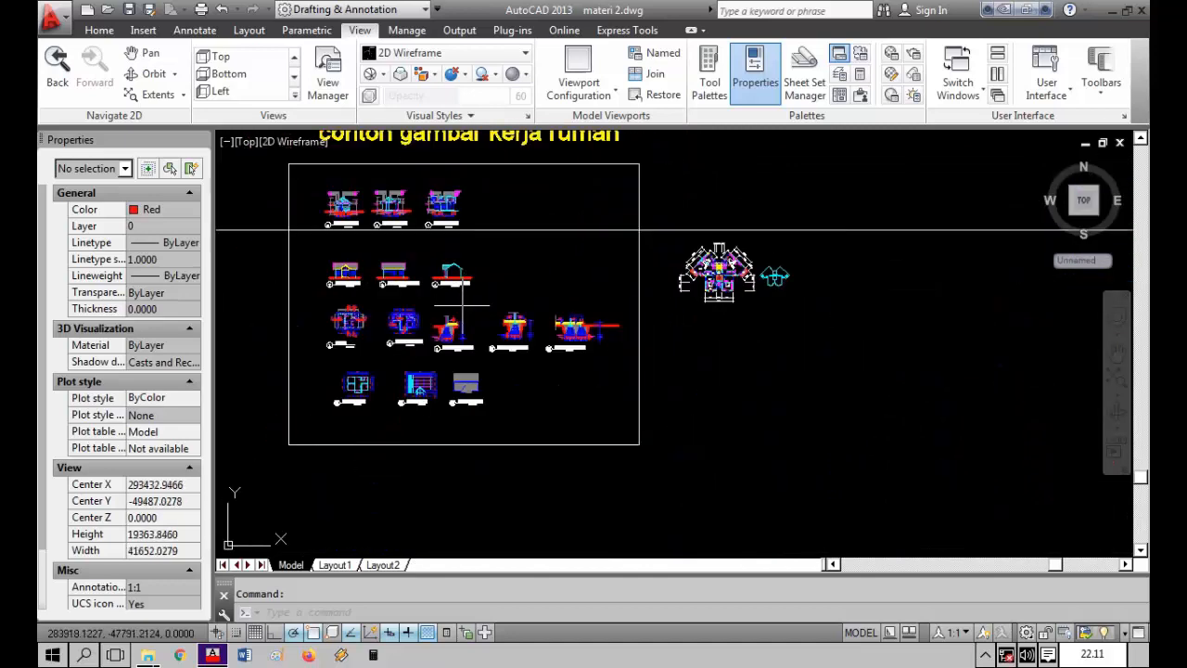
scroll(709, 271, up, 8)
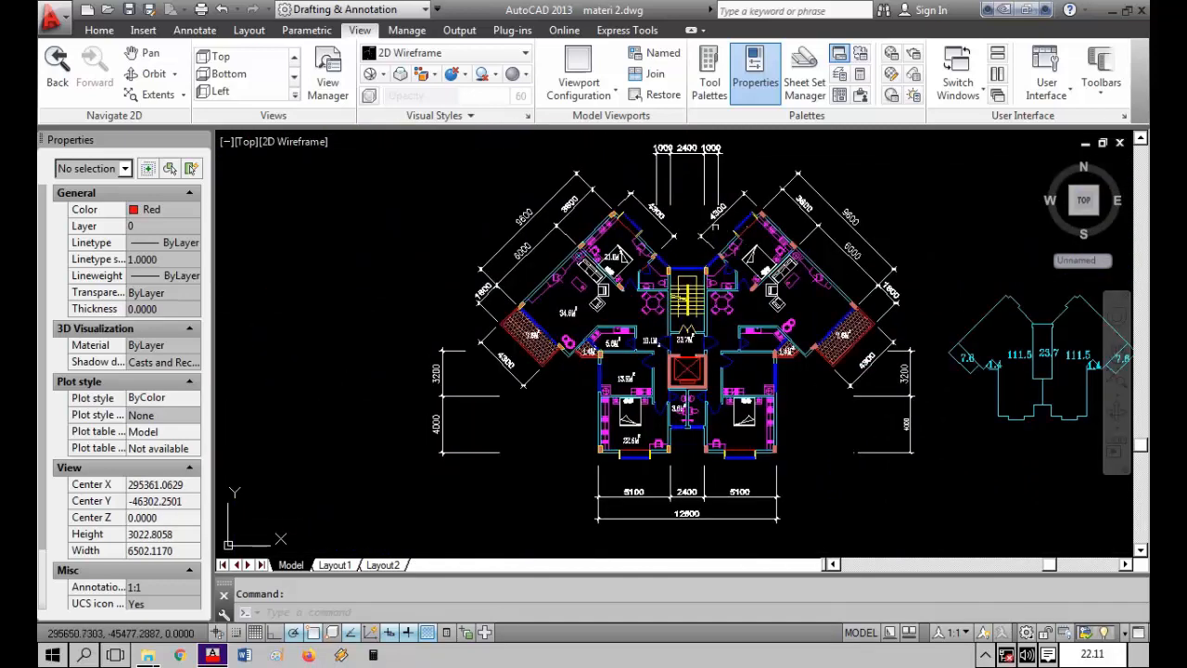
Step: Examine the mechanical, furniture and interior example drawings inside the framed area
scroll(715, 227, down, 6)
scroll(733, 308, up, 2)
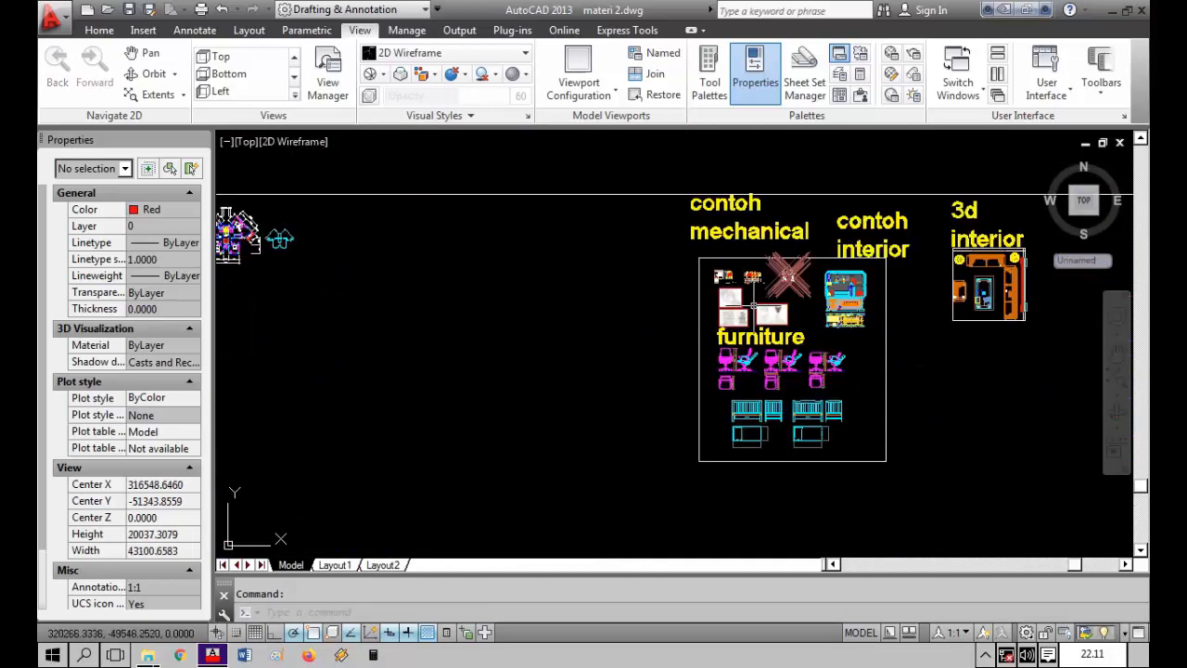
scroll(753, 304, up, 4)
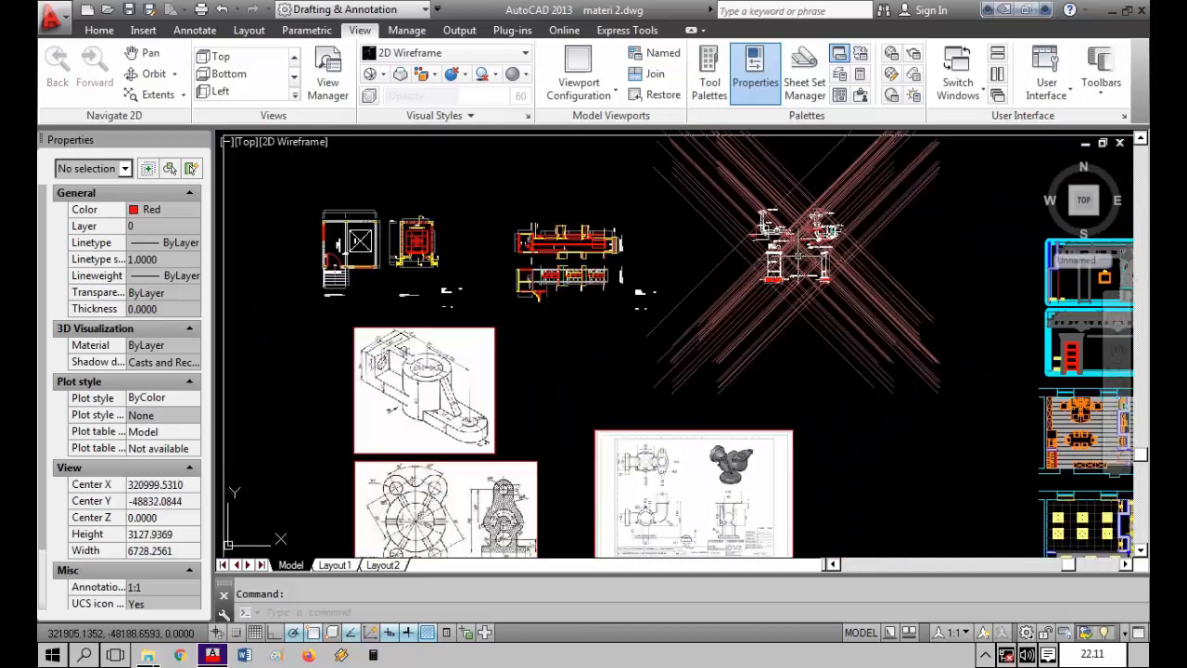
scroll(700, 383, down, 4)
scroll(620, 417, up, 2)
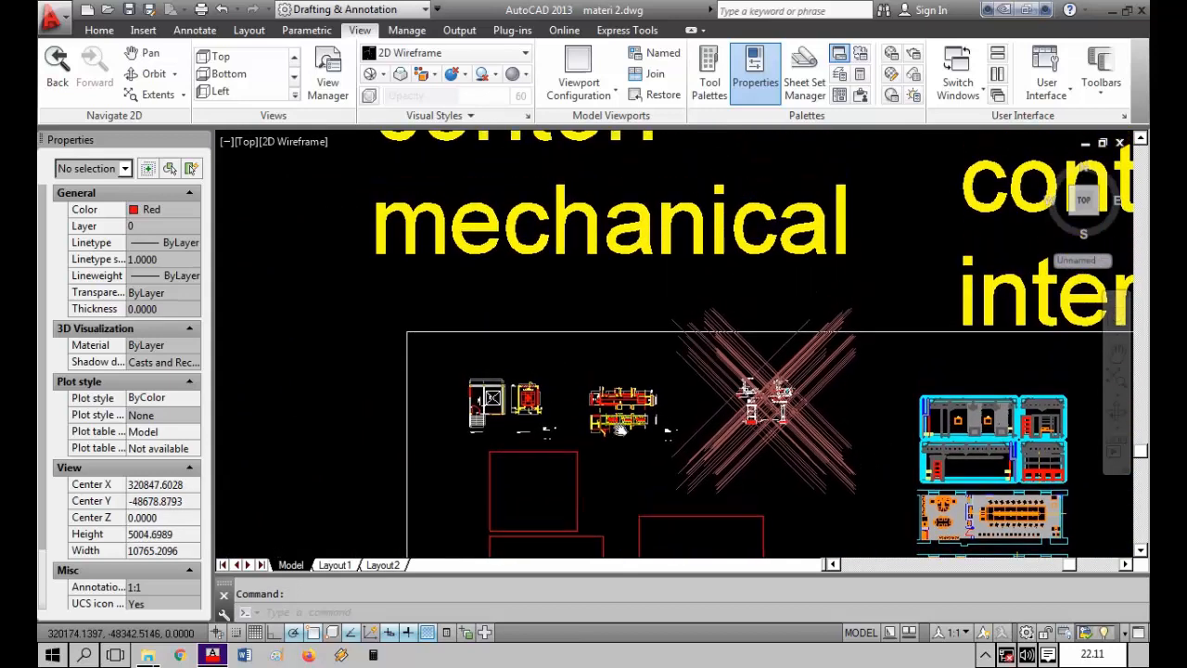
mouse_move(619, 429)
middle_down()
mouse_move(622, 492)
mouse_move(582, 178)
middle_up()
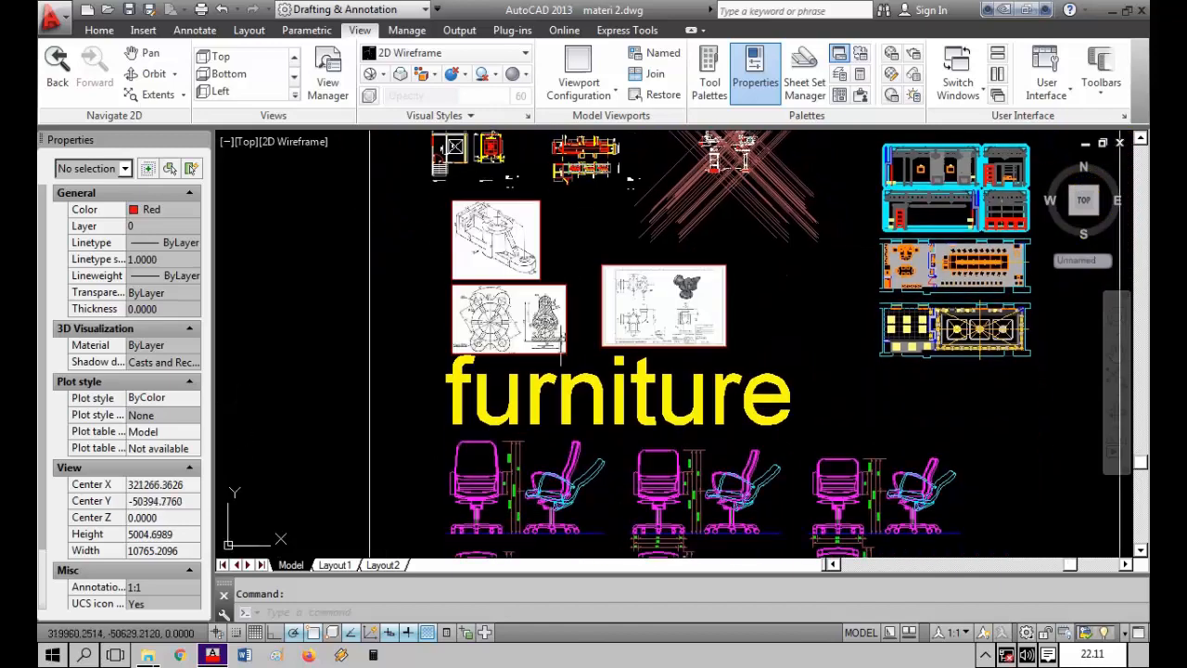
mouse_move(612, 477)
middle_down()
mouse_move(612, 279)
mouse_move(283, 556)
middle_up()
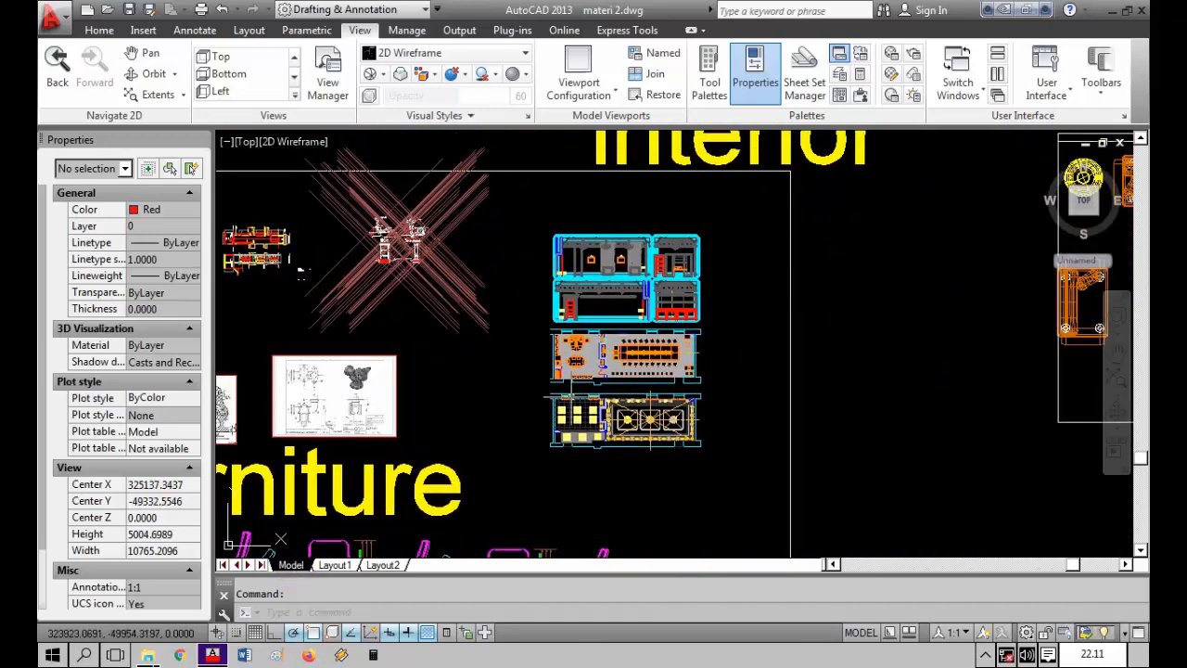
middle_drag(538, 411, 517, 445)
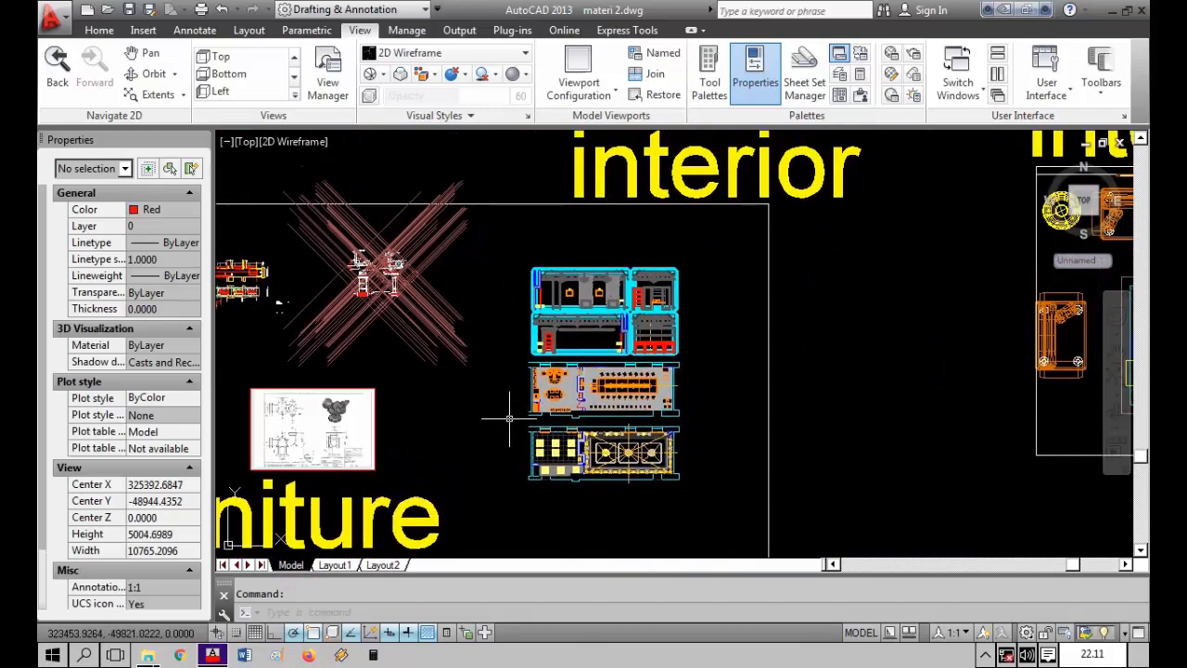
scroll(600, 292, up, 2)
scroll(529, 294, down, 4)
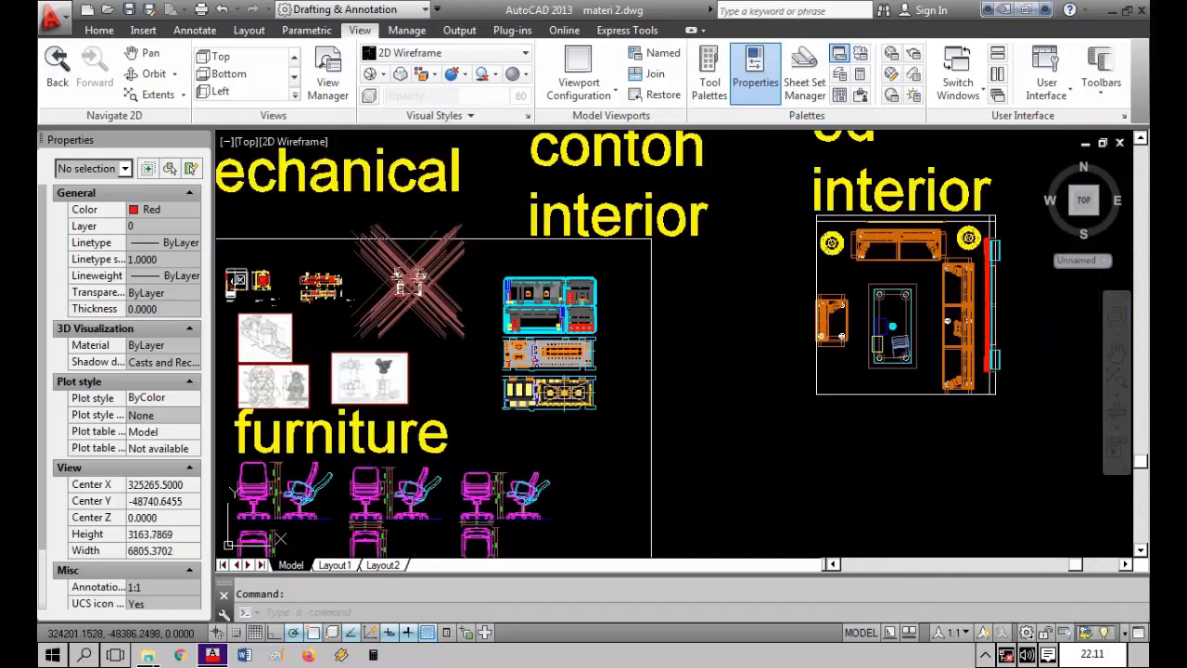
Step: Switch the viewport to SW Isometric and examine the 3D interior and 3D house models
scroll(776, 253, up, 2)
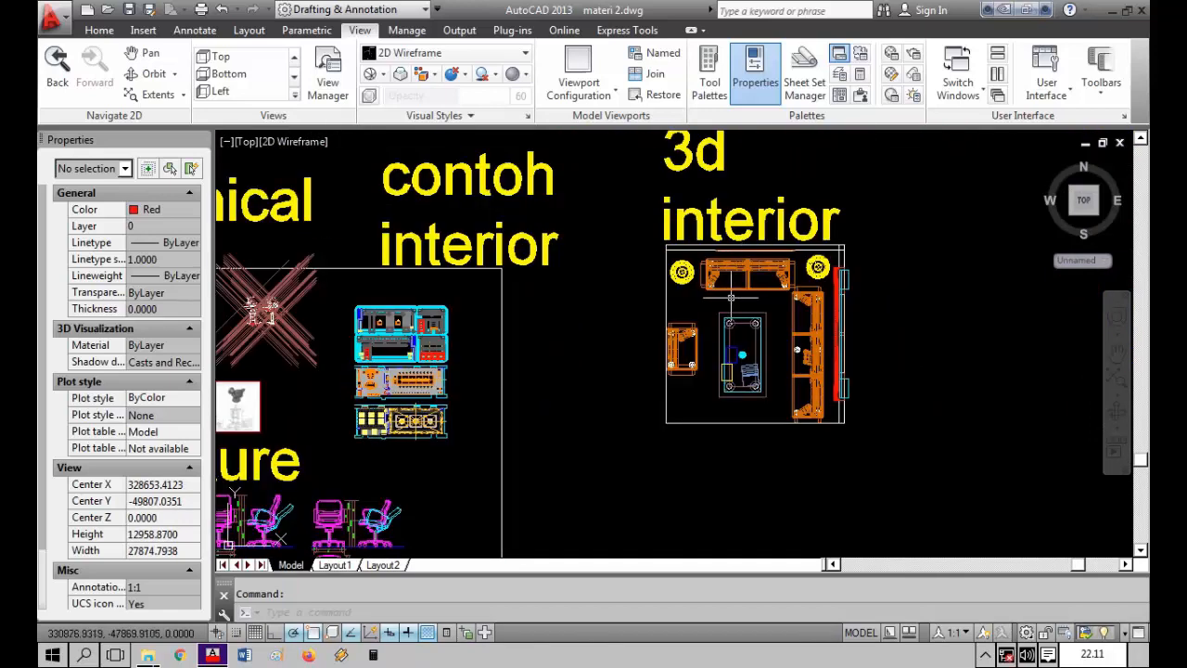
click(250, 143)
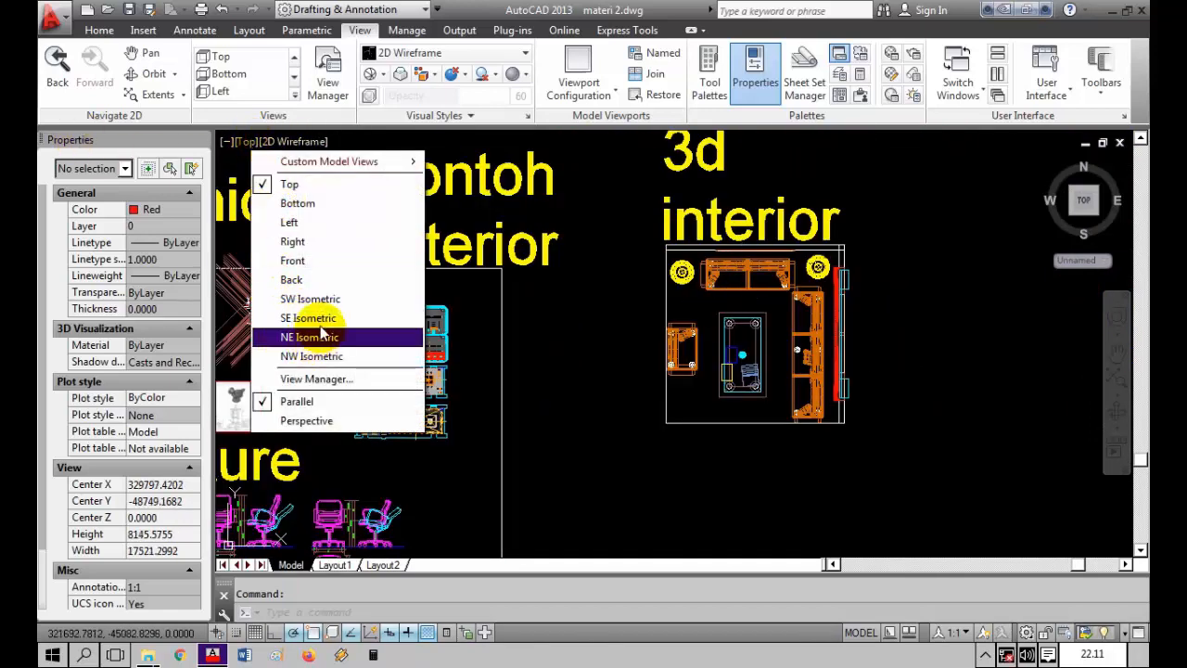
click(320, 299)
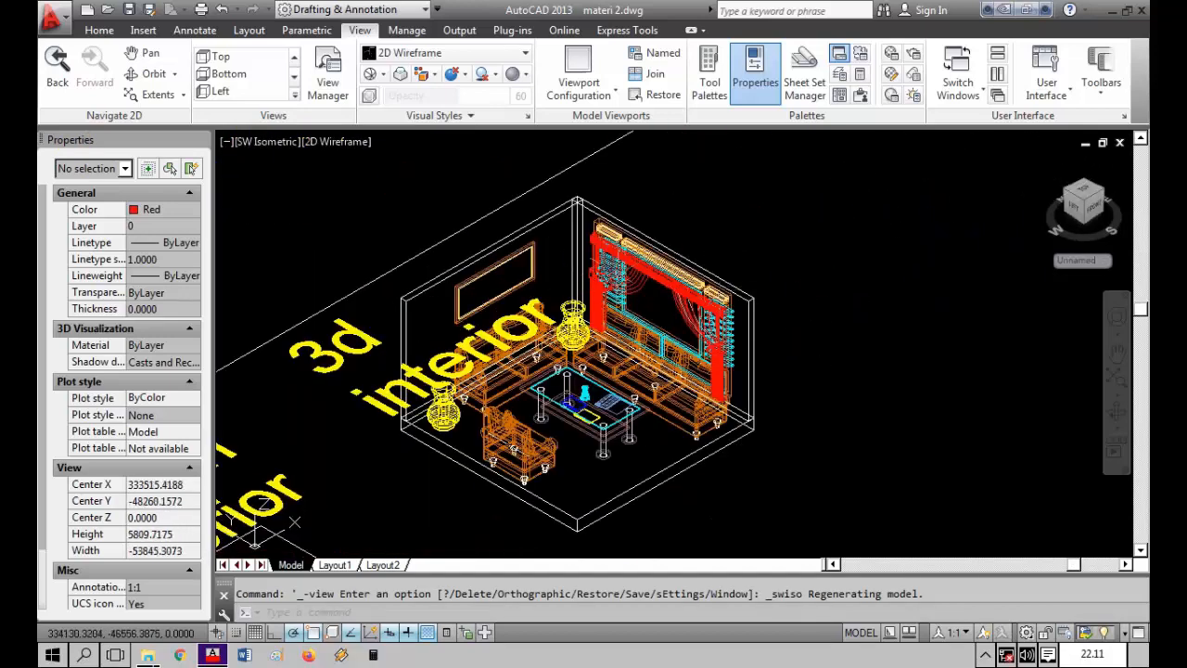
scroll(535, 343, down, 4)
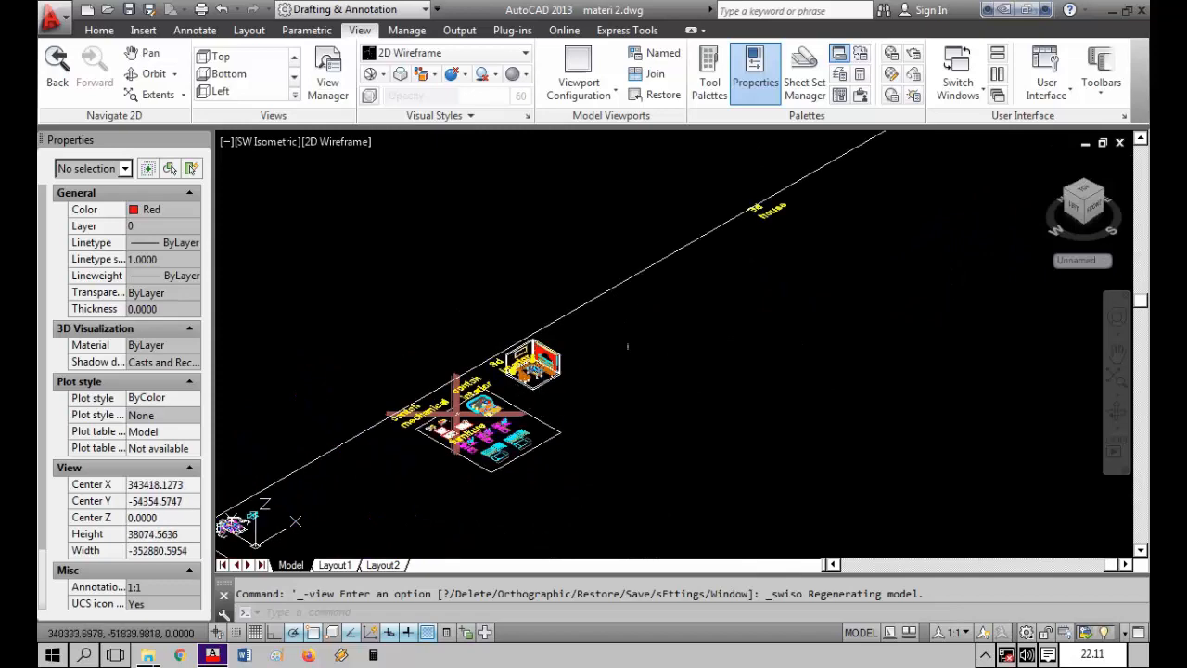
scroll(684, 343, down, 3)
scroll(745, 191, up, 4)
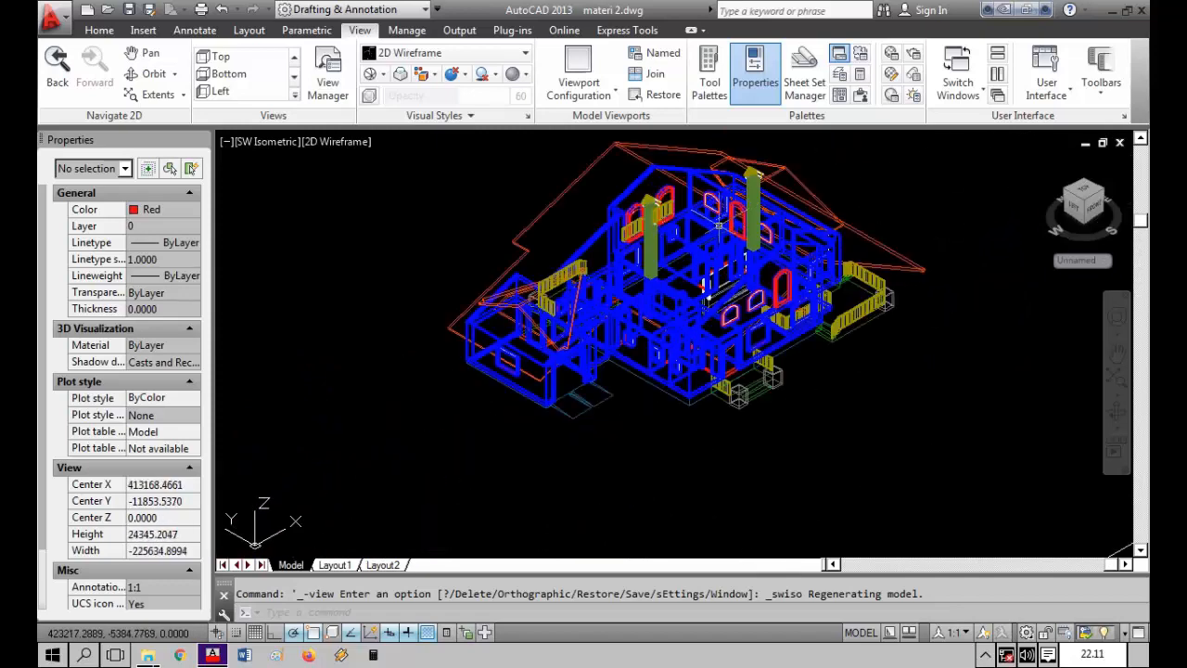
Step: Restore the Top view and examine the labelled basic objects in the basic drawing frame
click(262, 142)
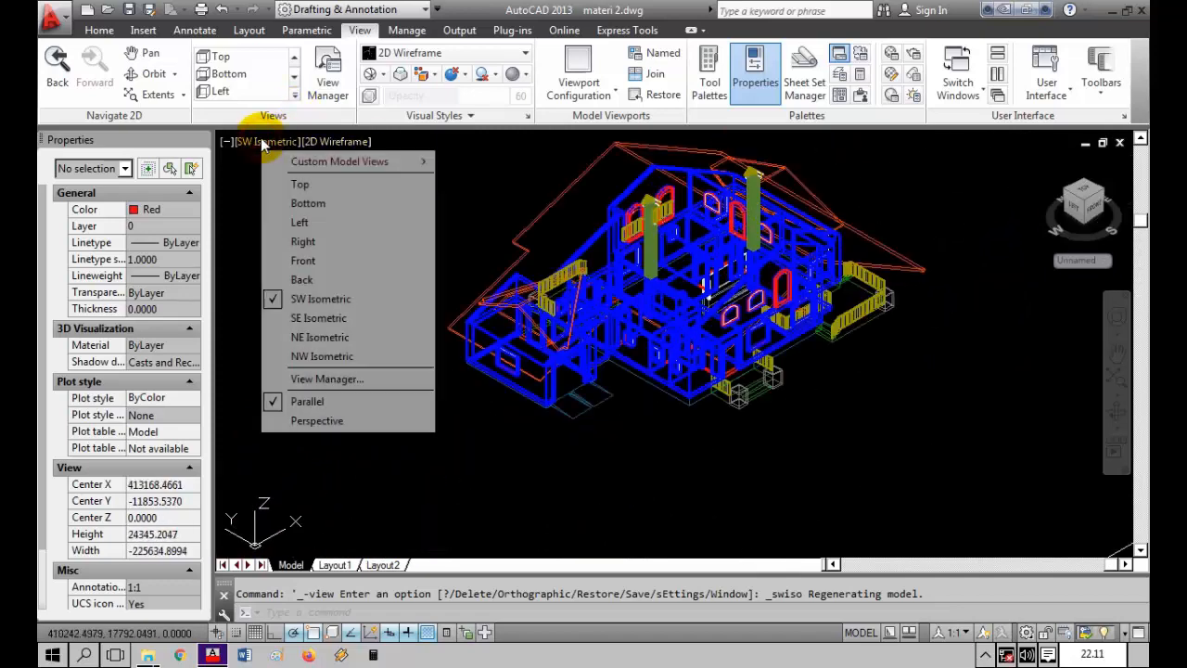
click(319, 185)
scroll(714, 413, up, 10)
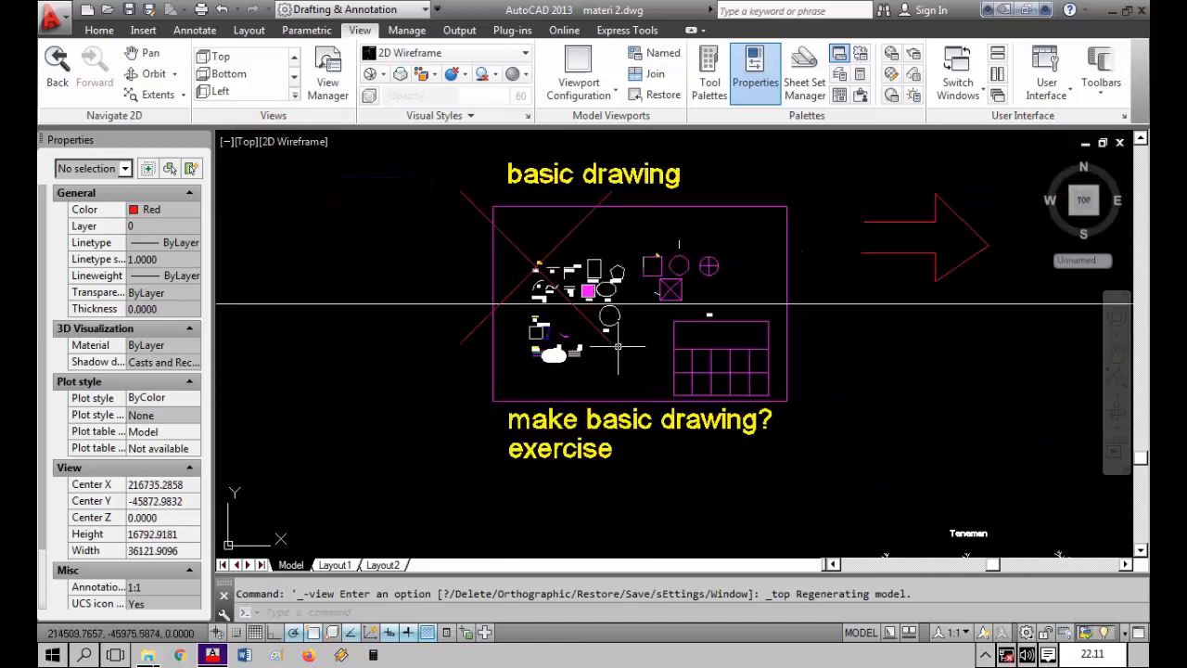
scroll(639, 315, down, 2)
scroll(656, 303, up, 6)
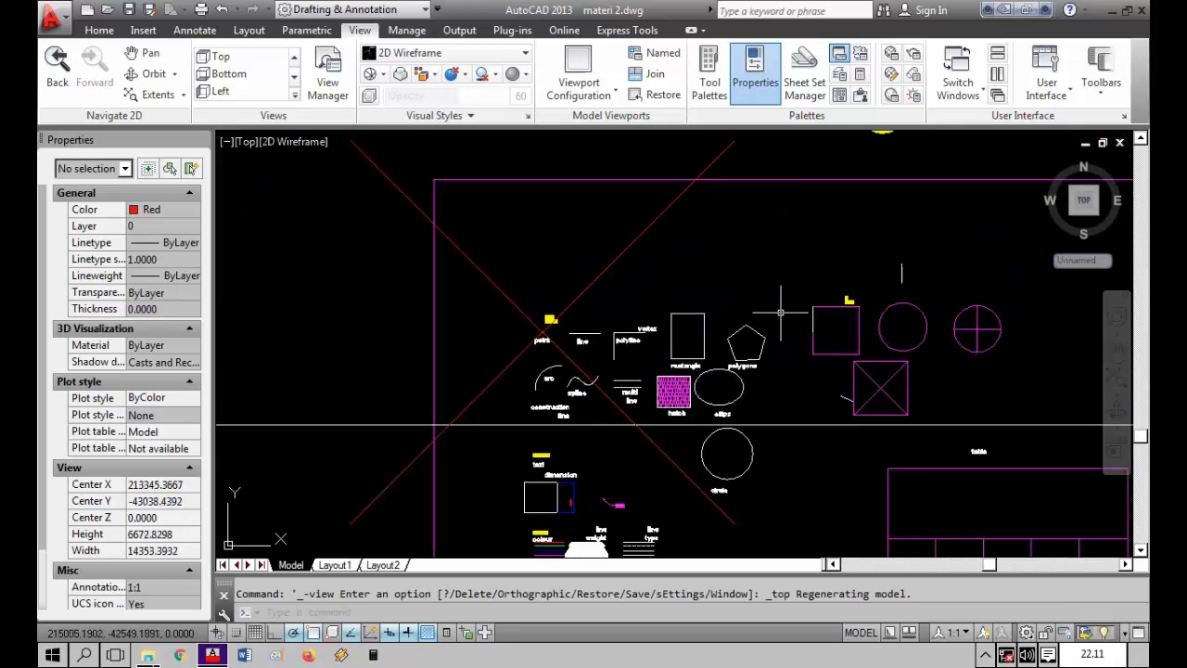
scroll(561, 361, up, 1)
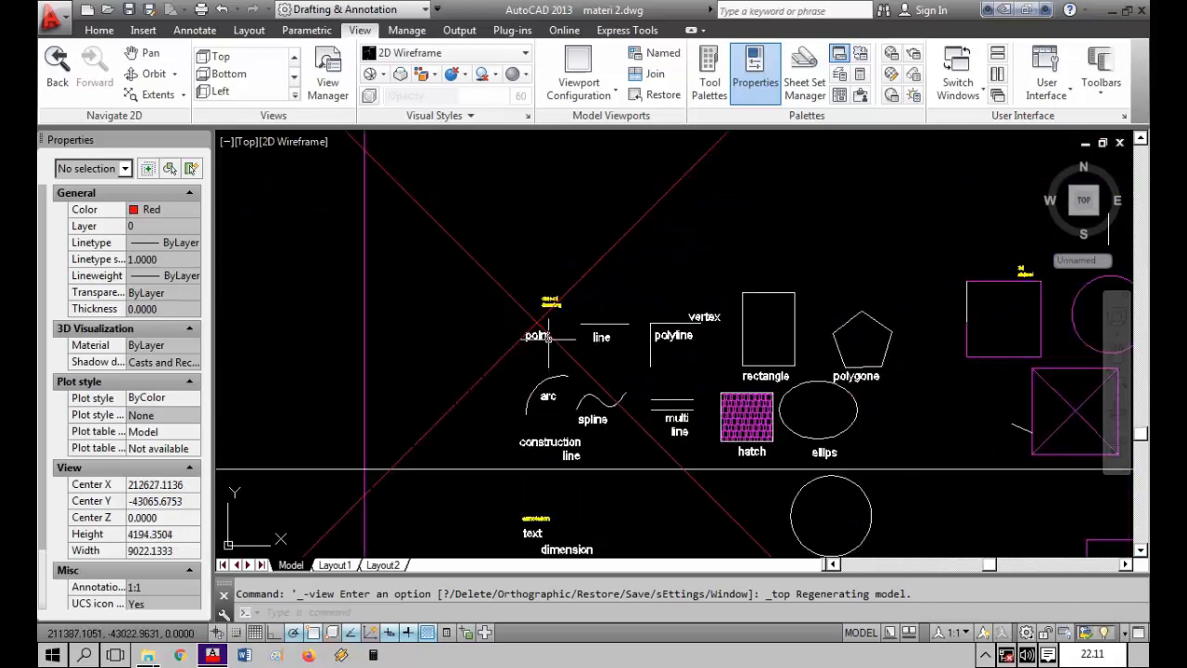
scroll(566, 278, down, 3)
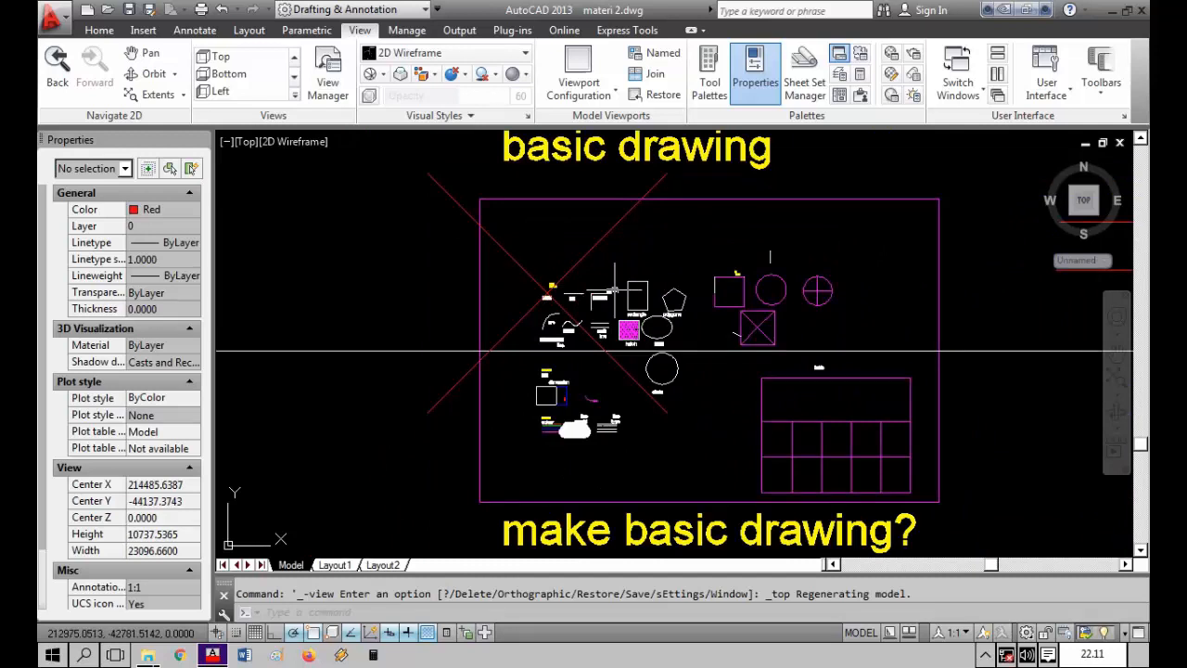
Step: Review the full set of available Draw and Modify commands
click(100, 29)
click(136, 116)
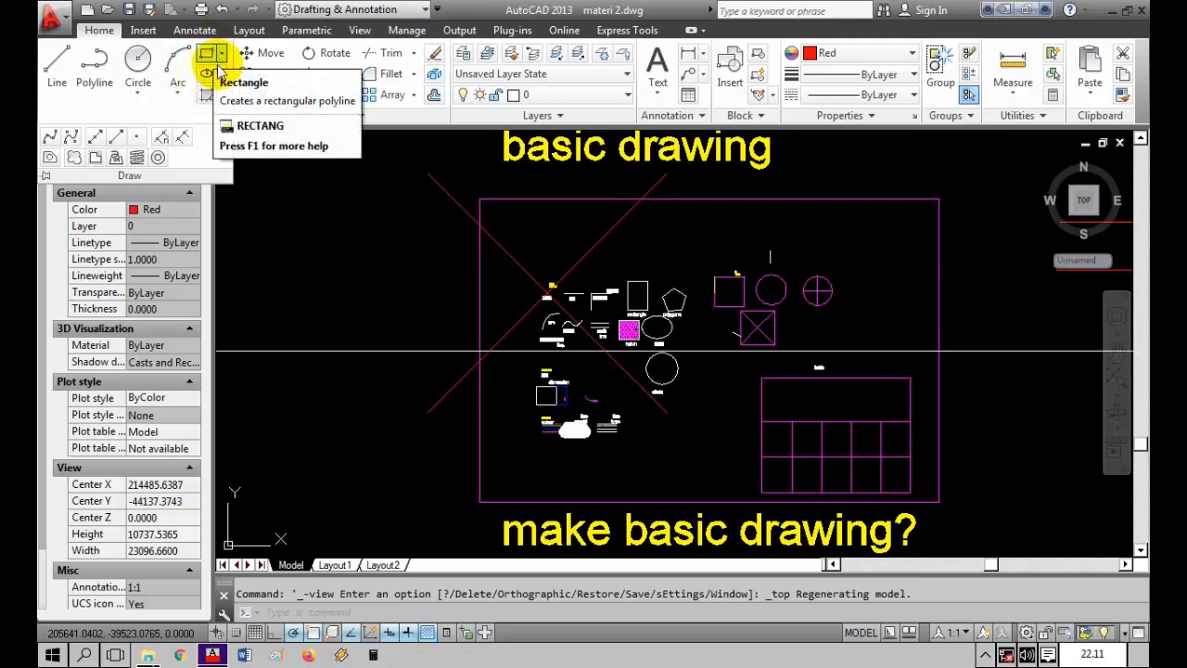
click(324, 121)
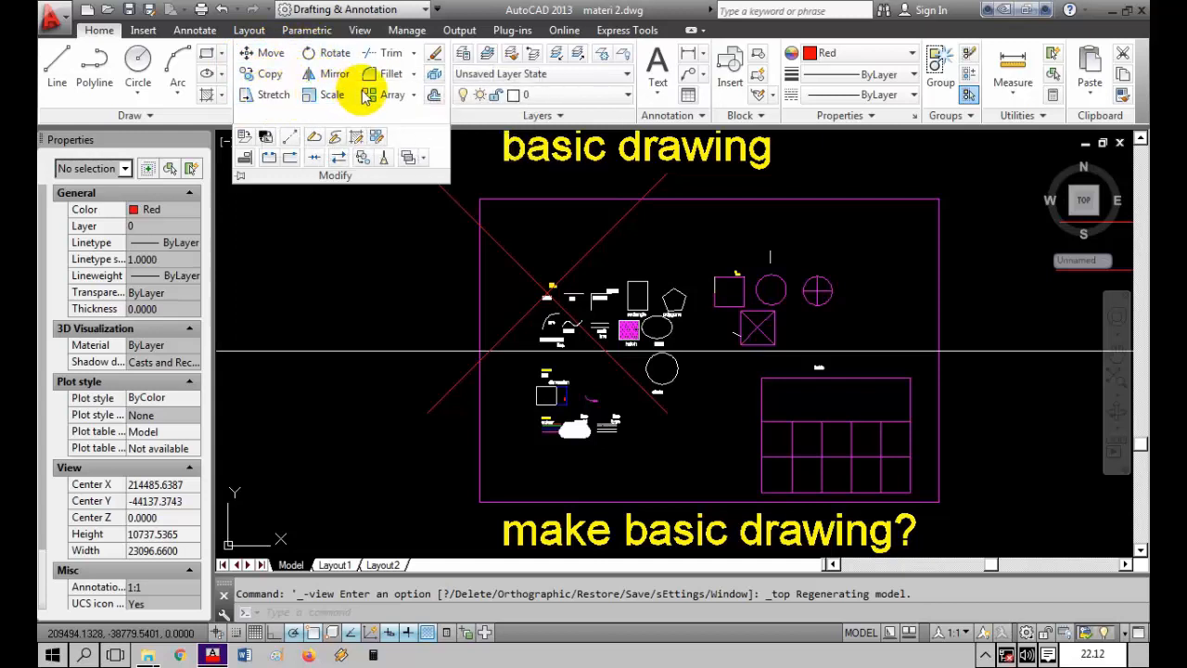
click(343, 225)
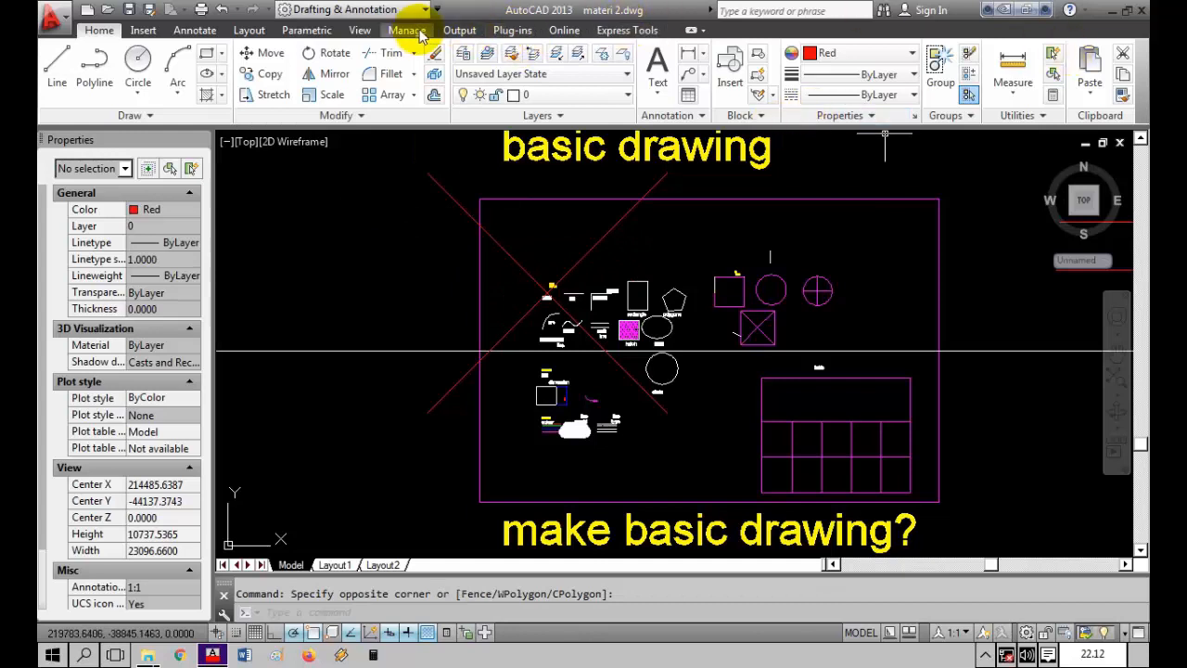
Step: Display the floating Draw and Modify toolbars and go back to the Home drawing commands
click(367, 31)
click(1101, 72)
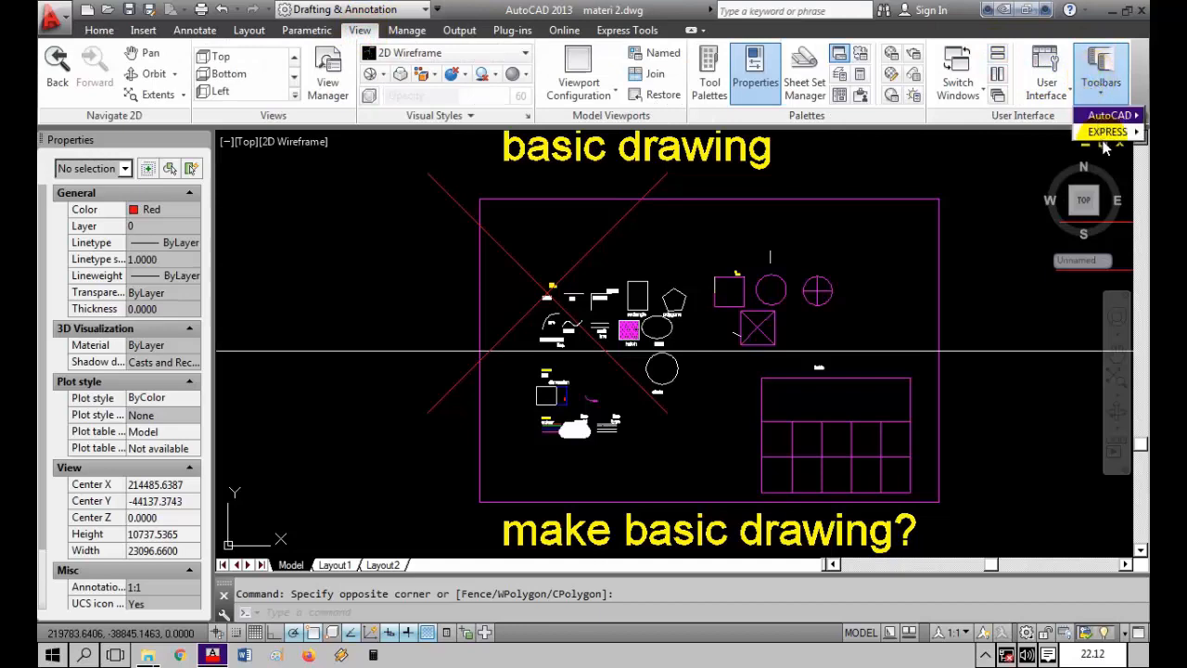
mouse_move(1110, 115)
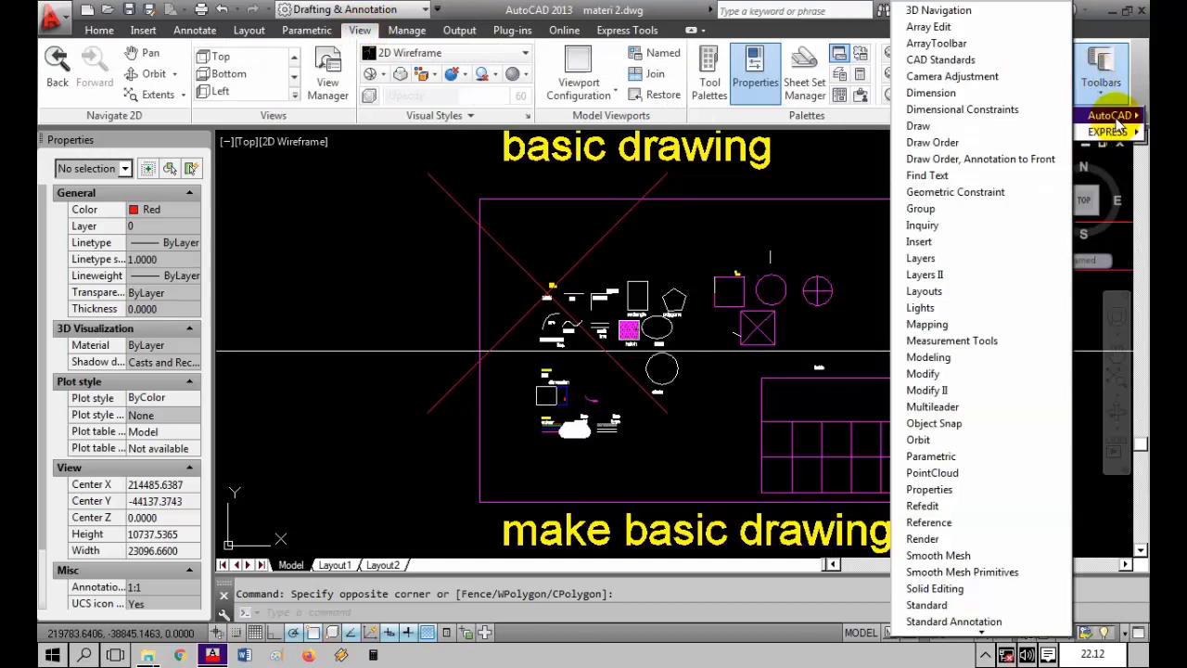
click(913, 125)
click(1103, 84)
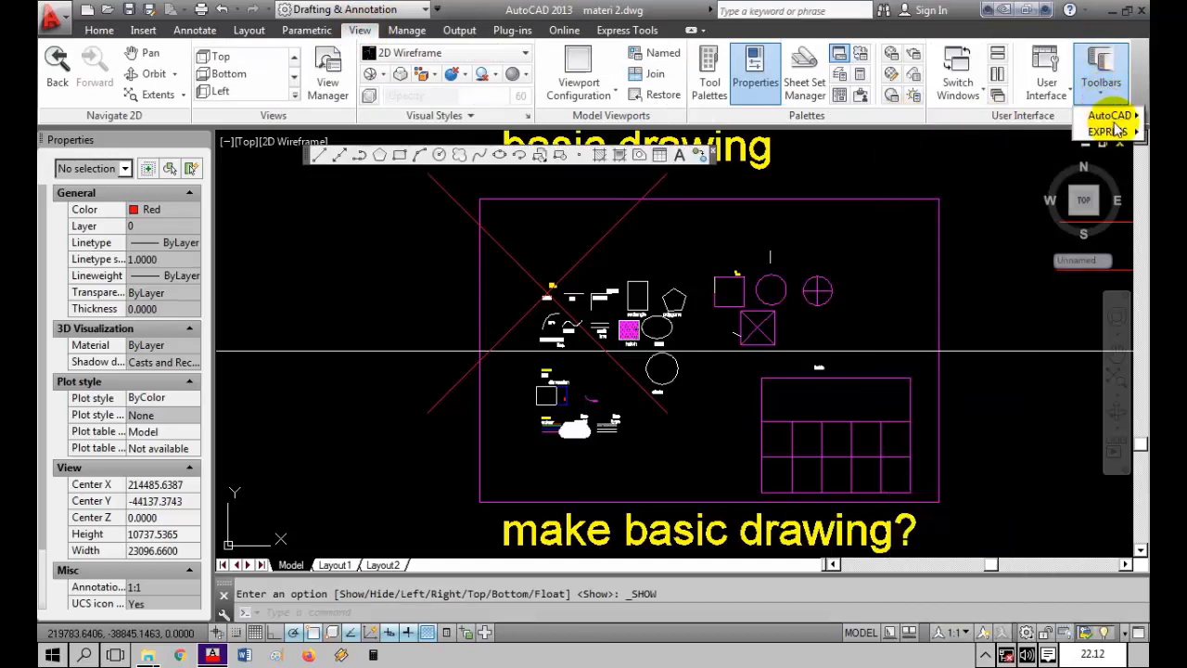
mouse_move(1111, 115)
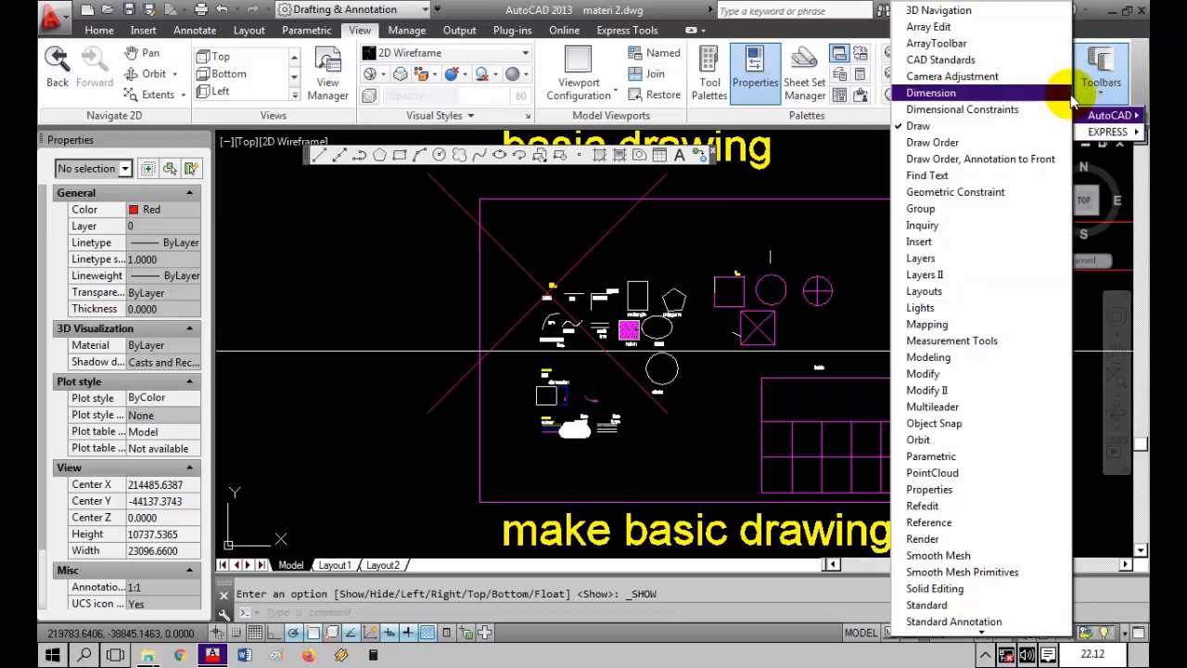
click(920, 374)
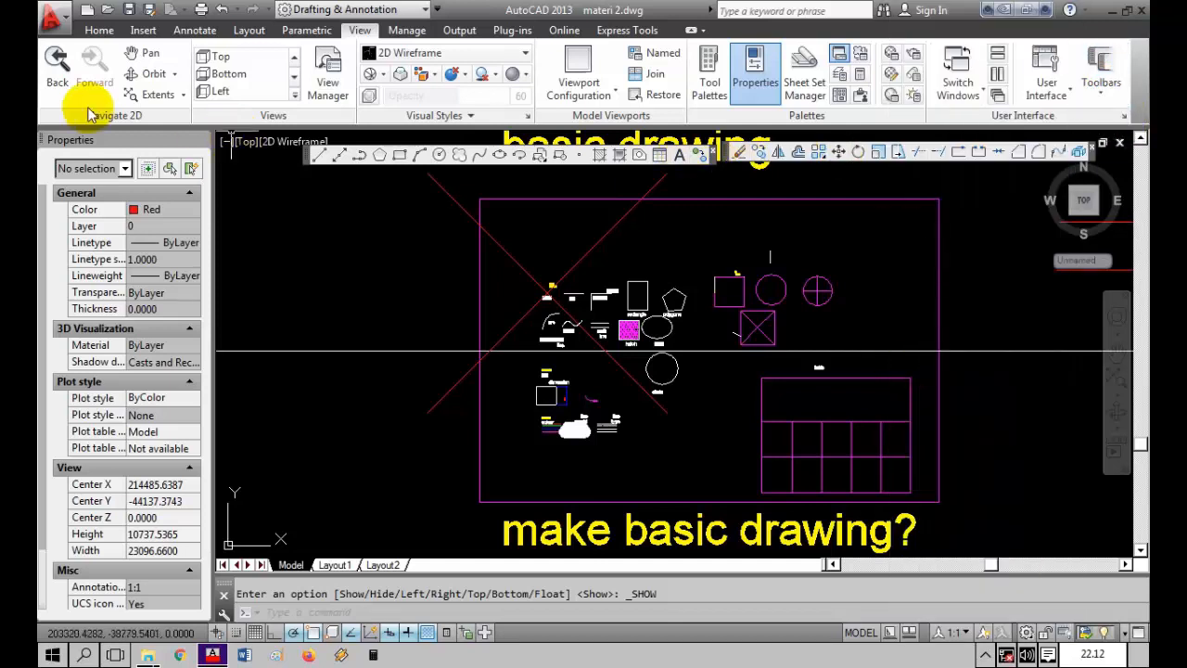
click(99, 30)
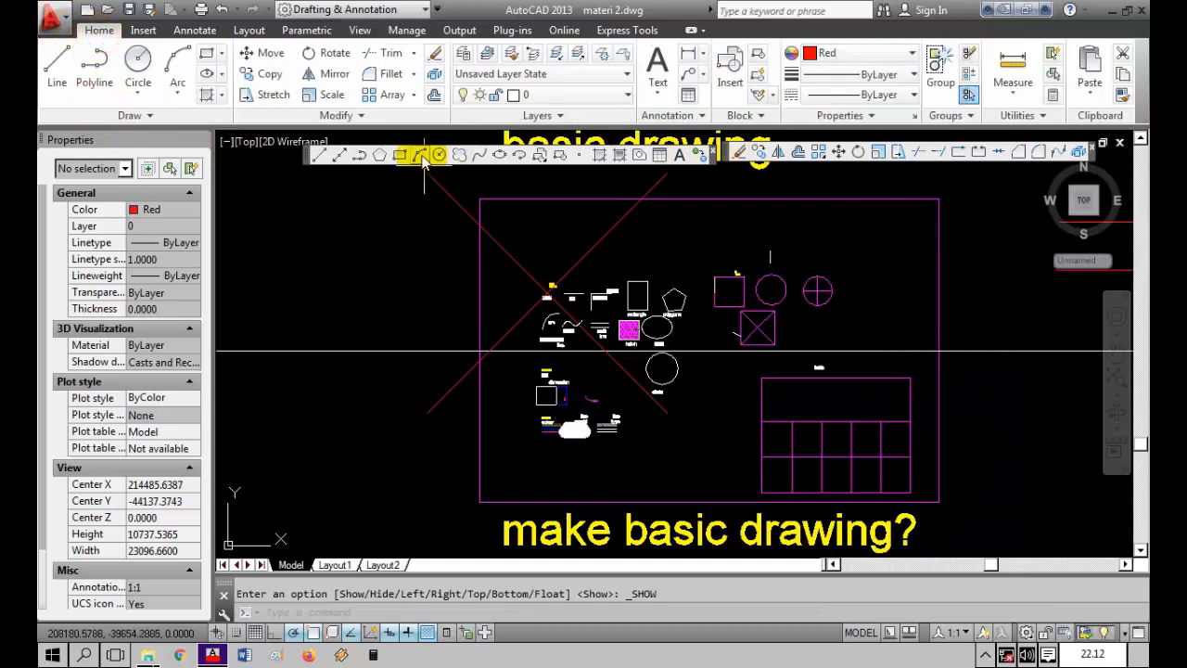
click(147, 115)
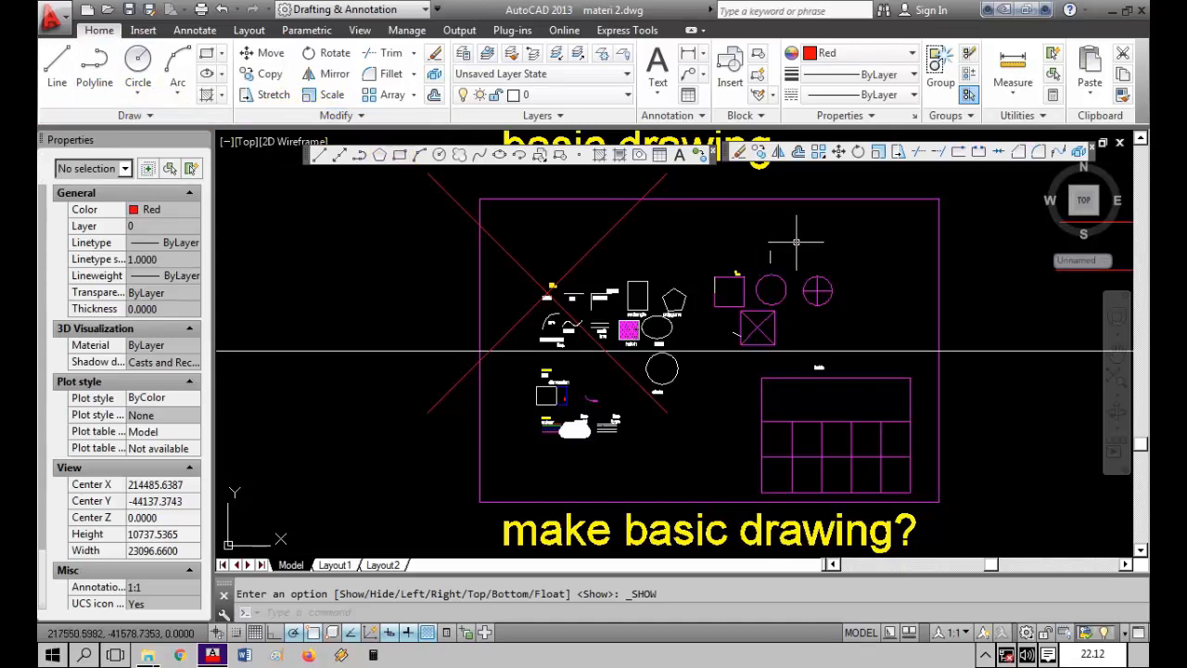
Step: In the empty area below the "make basic drawing" heading, draw a horizontal line from 0,0 extending 300 units in the X direction
scroll(862, 269, down, 12)
mouse_move(932, 340)
middle_down()
mouse_move(907, 331)
mouse_move(914, 369)
middle_up()
scroll(914, 369, down, 2)
scroll(747, 288, up, 4)
scroll(828, 315, up, 2)
scroll(762, 315, down, 1)
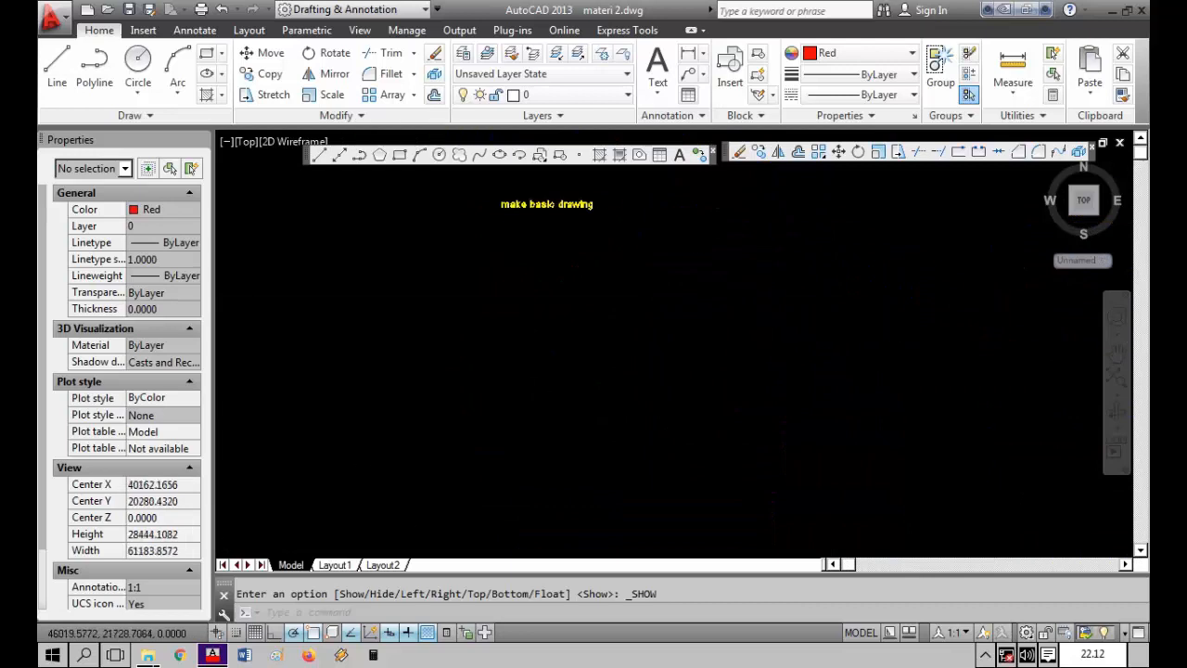
scroll(728, 296, down, 4)
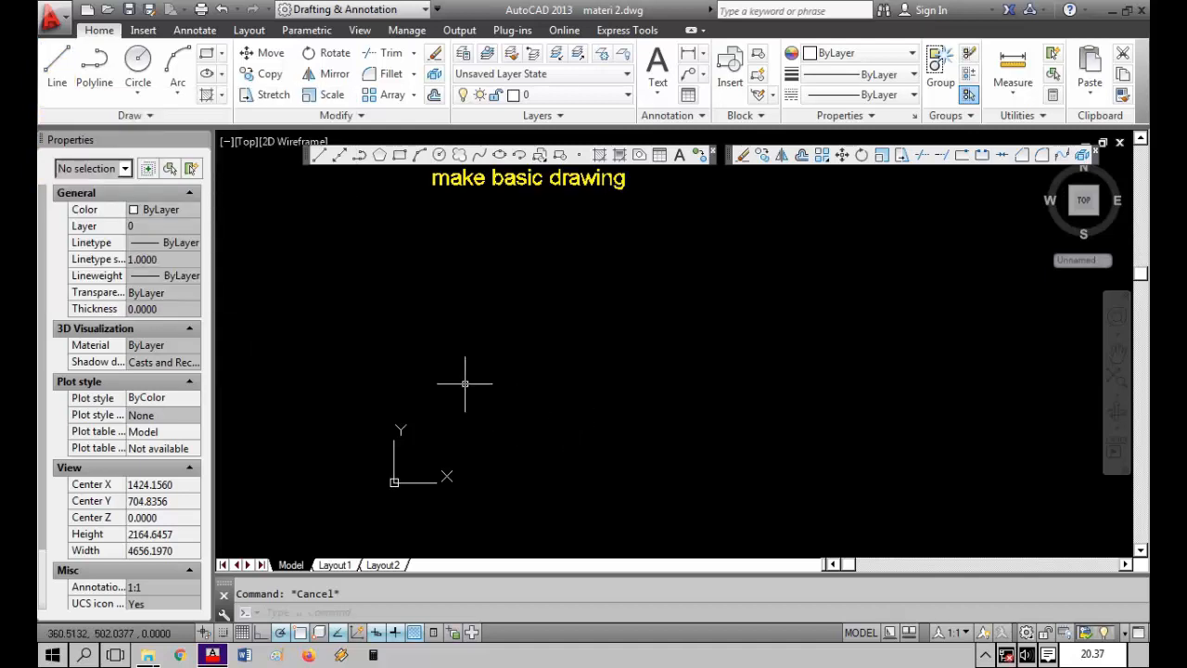
text(L)
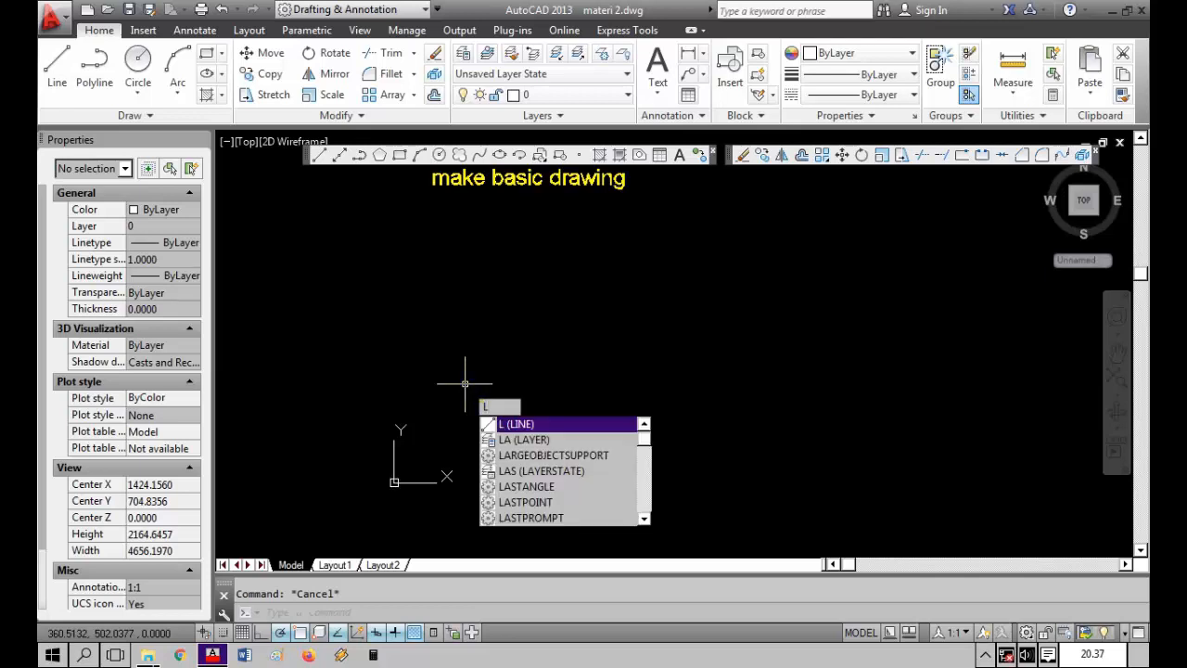
key(Return)
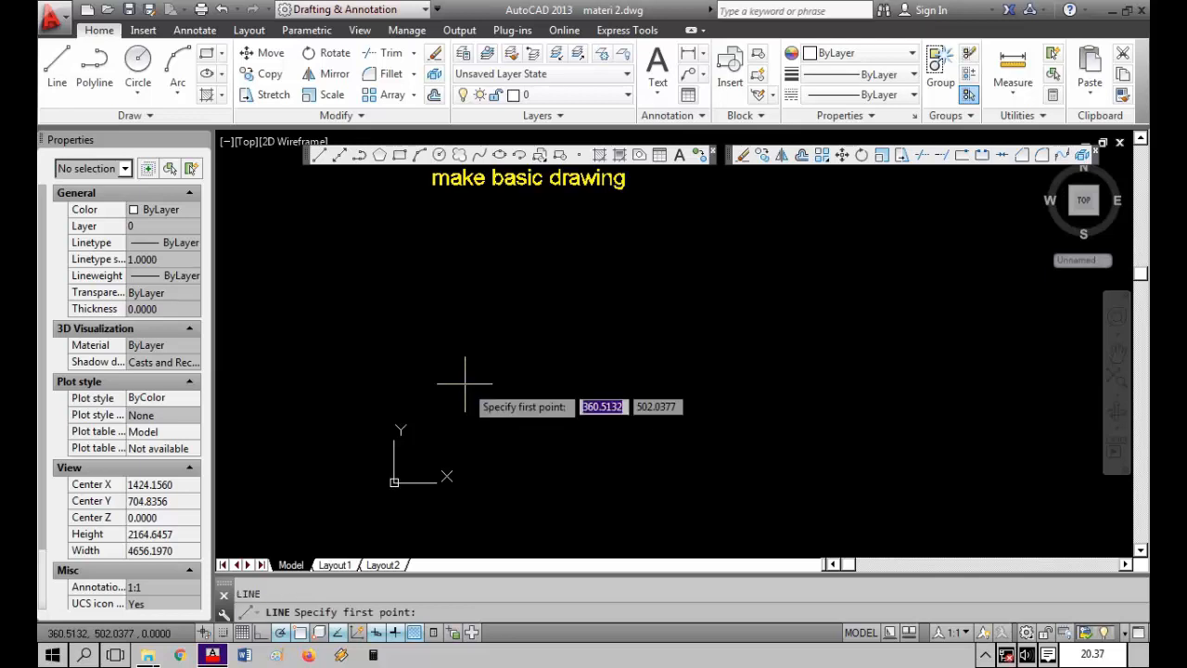
text(0,0)
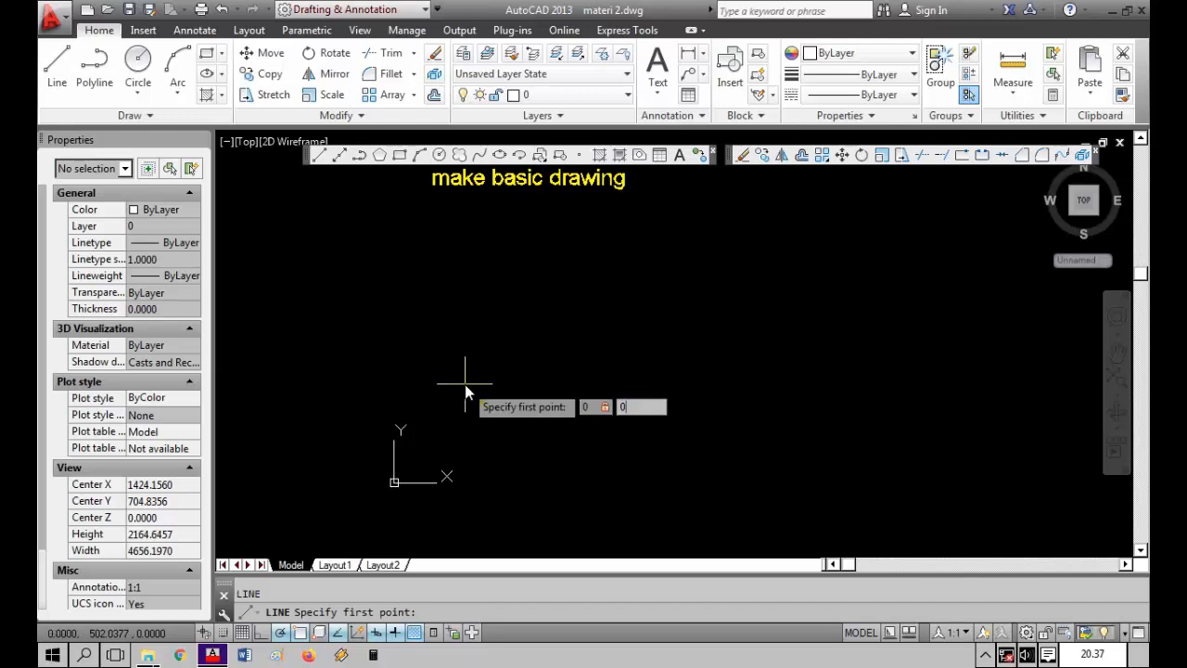
key(Return)
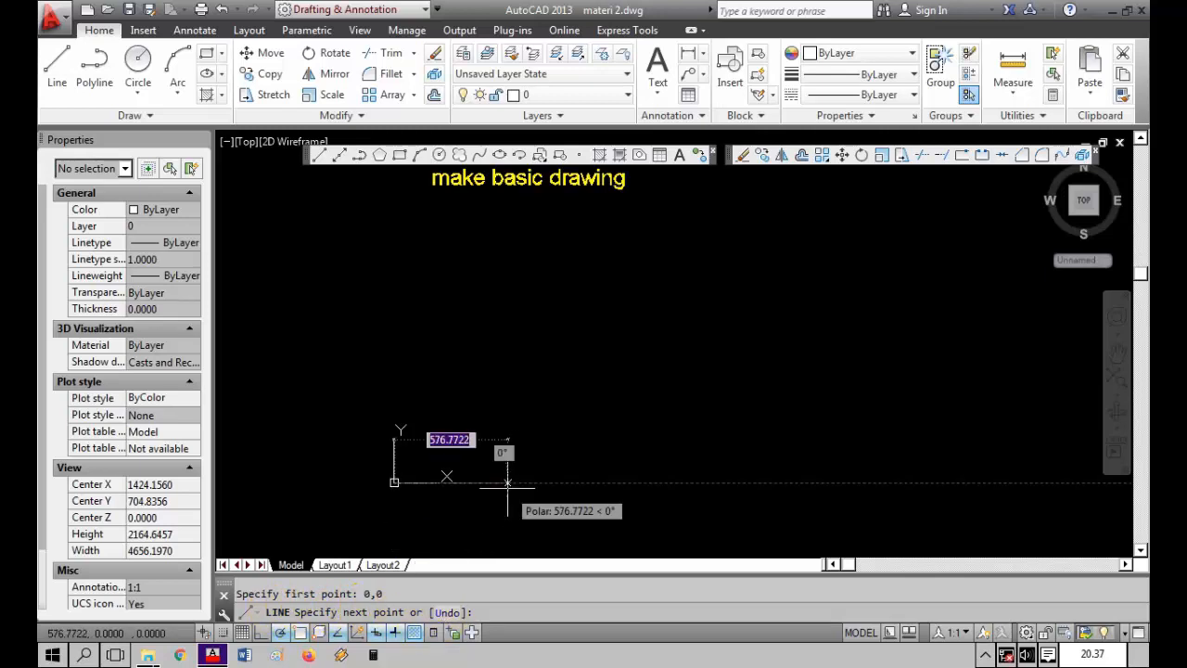
text(300)
key(Tab)
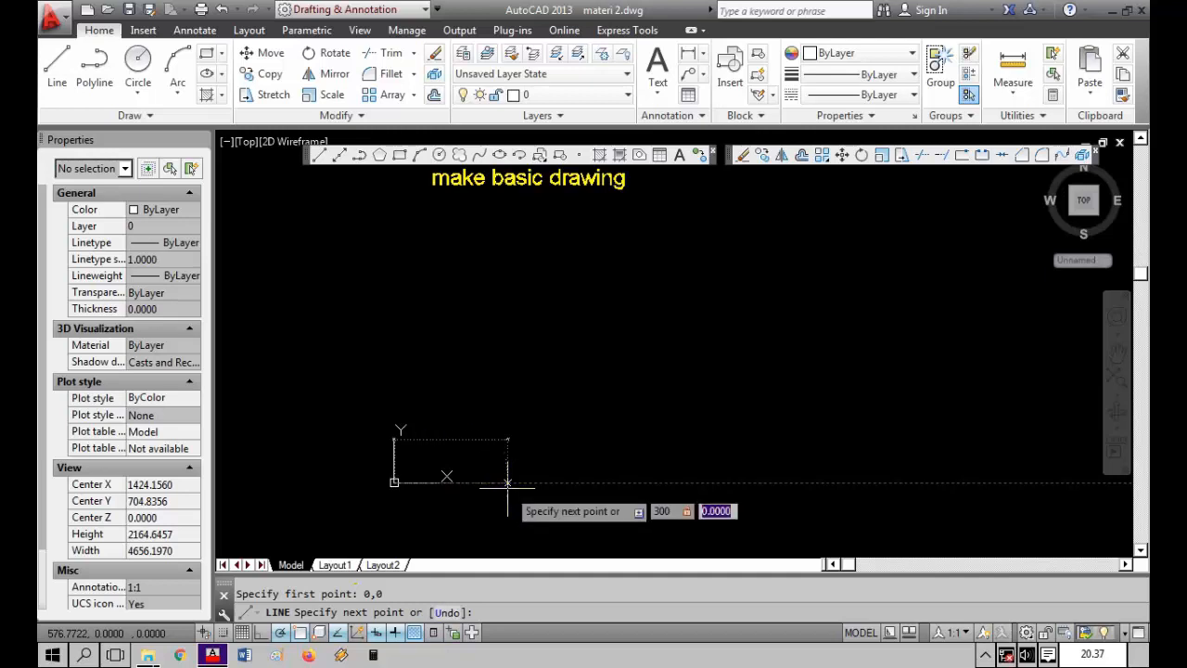
key(Return)
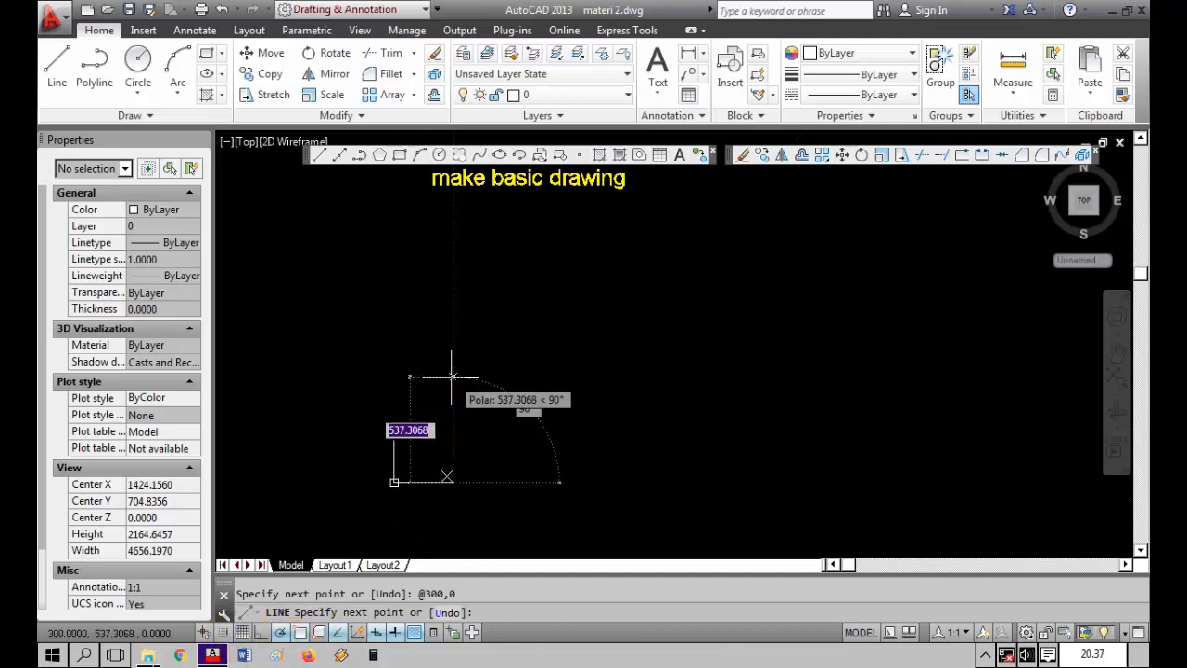
Step: Continue the line 300 units up and 300 units left, and close it into a square
text(300)
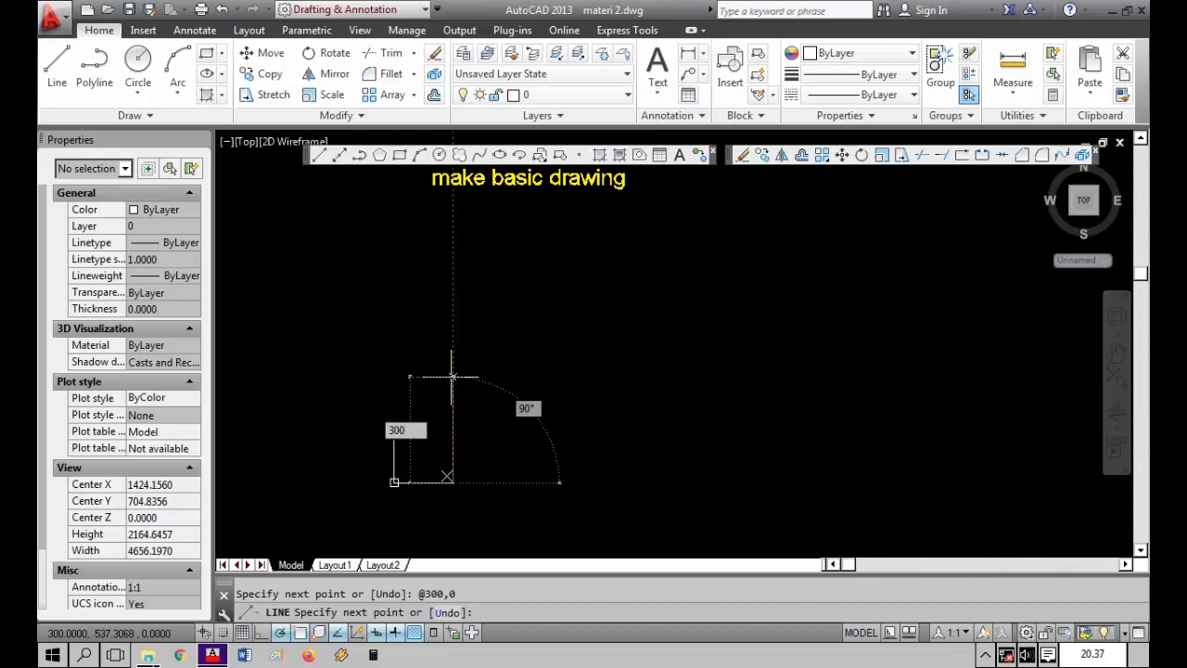
key(Return)
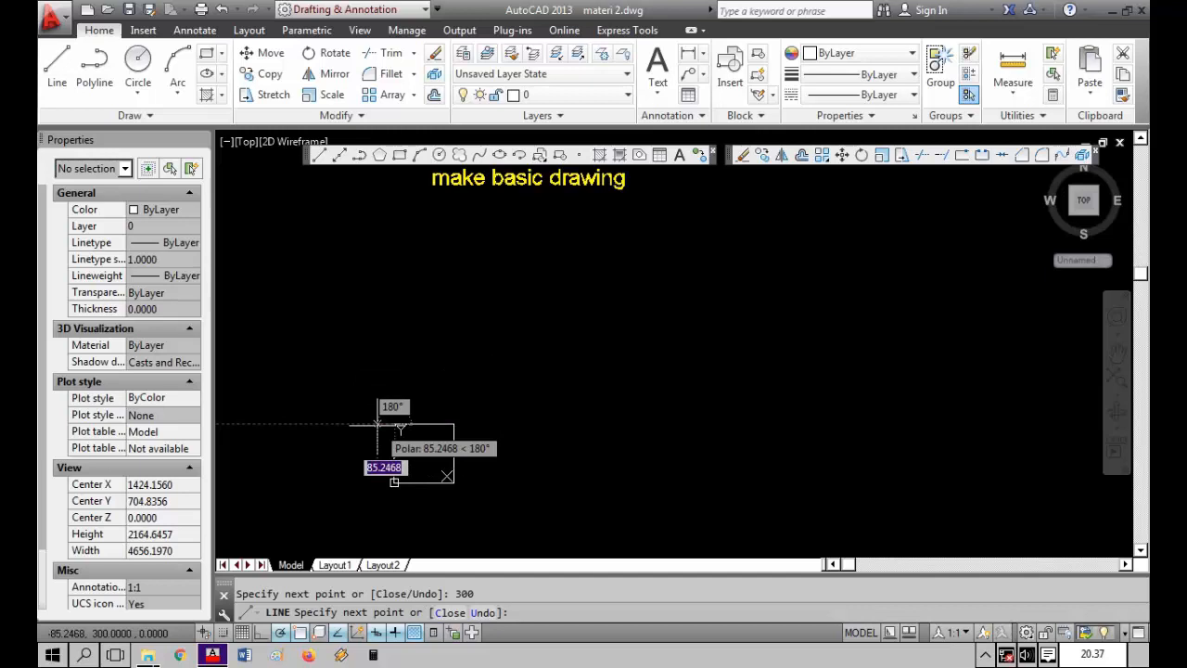
text(cl)
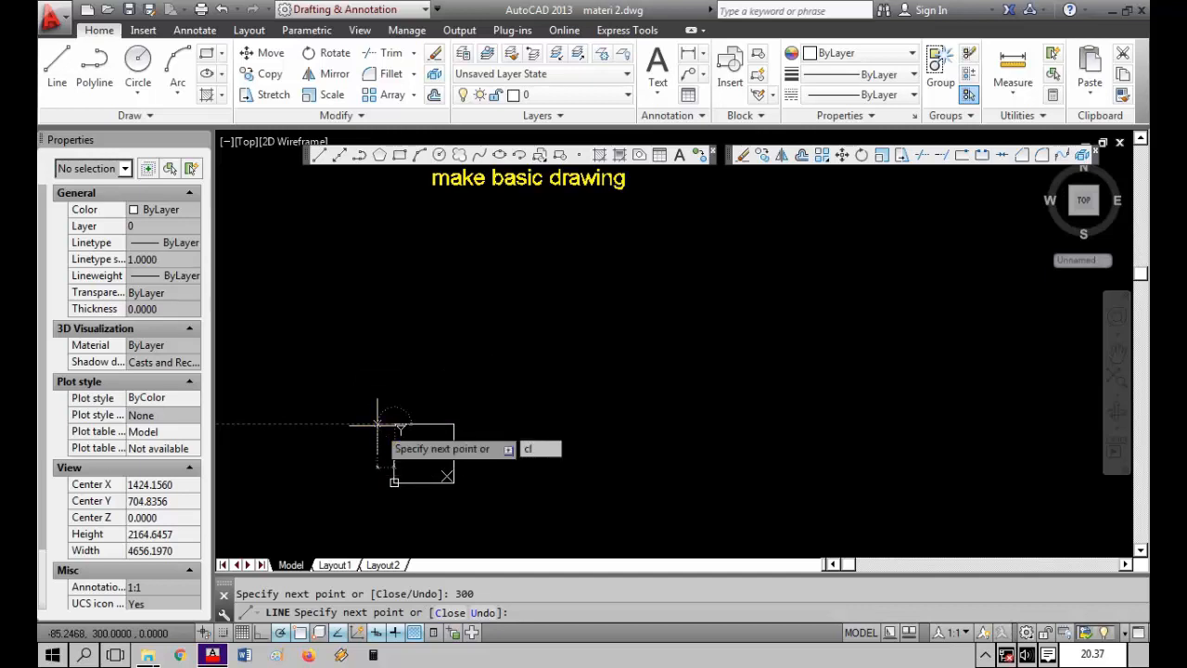
key(Return)
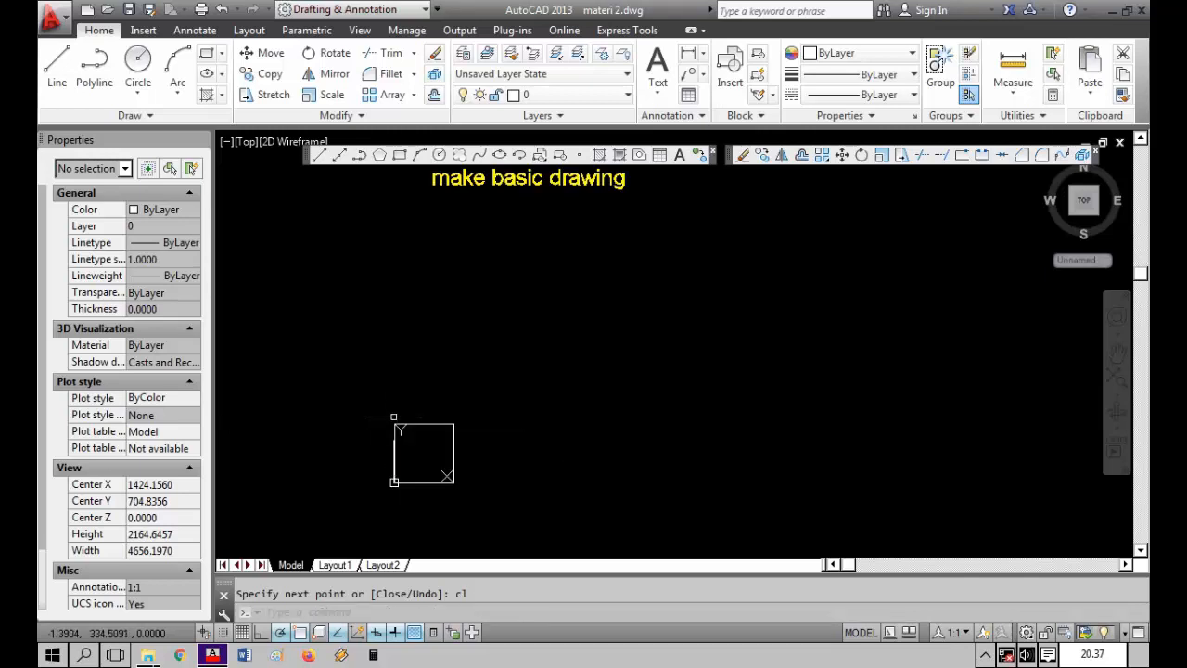
Step: Draw three connected 300-unit line segments going right, up and left, starting at about 471,418 beside the origin square
text(l)
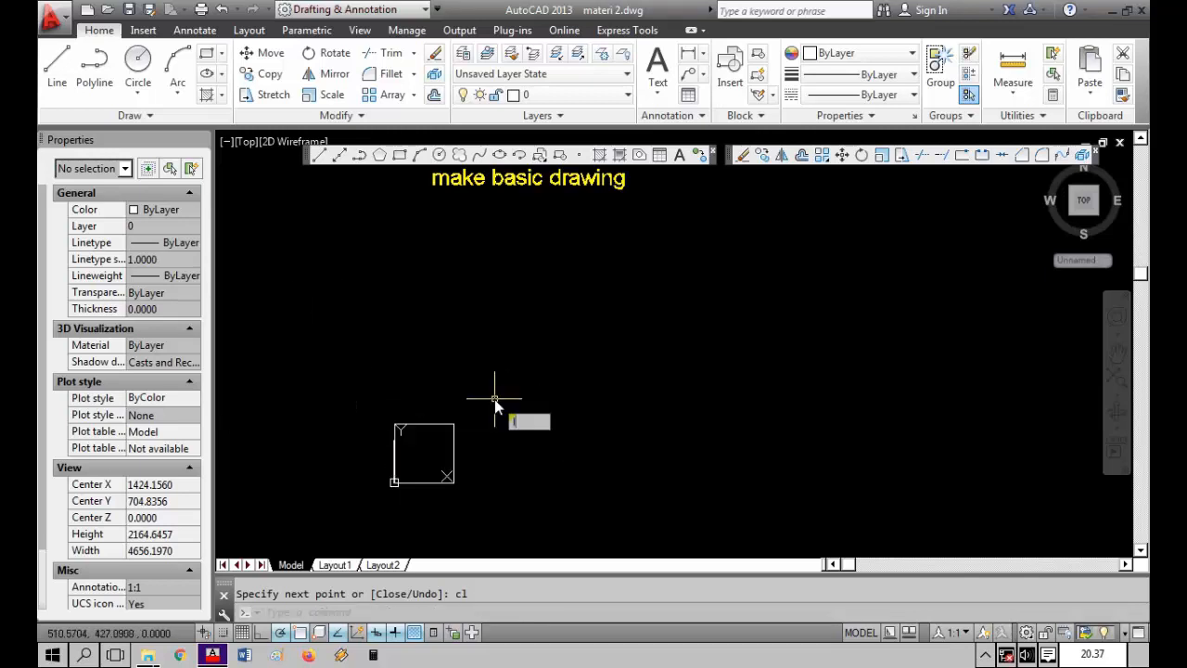
key(Return)
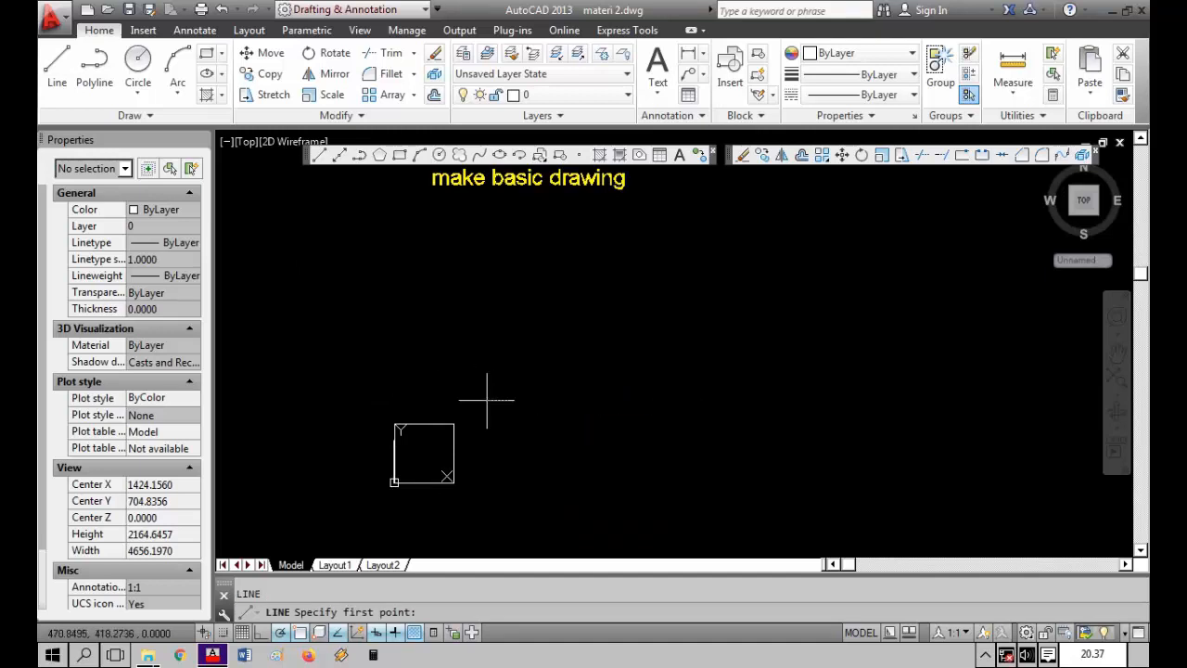
click(487, 399)
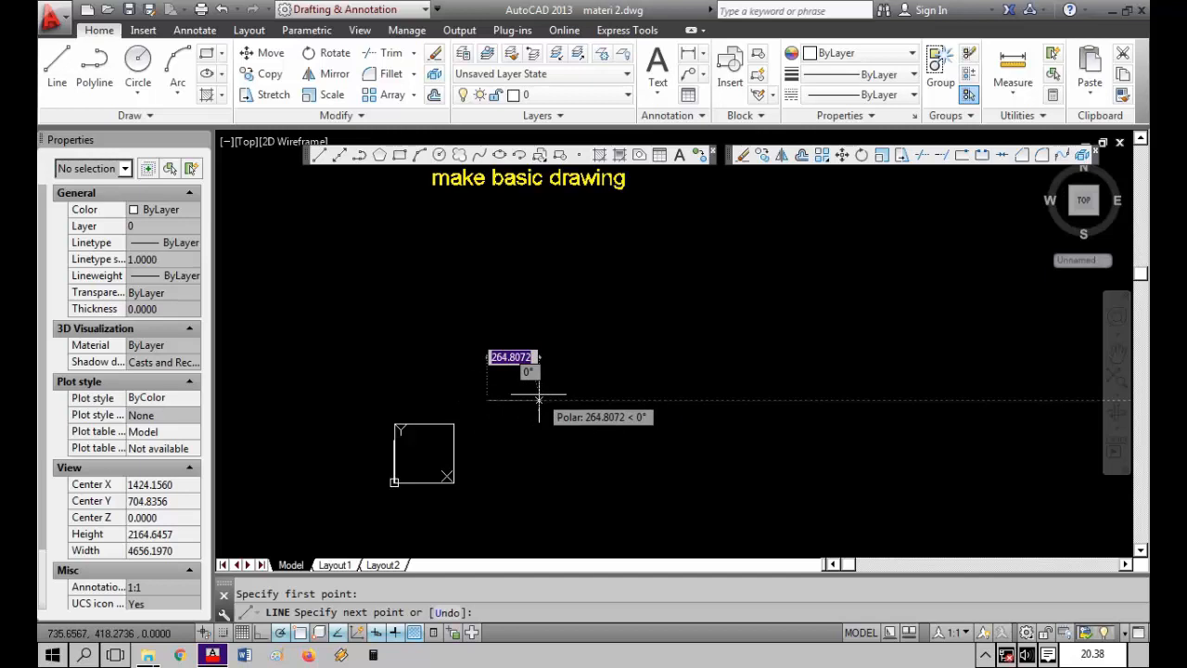
text(300)
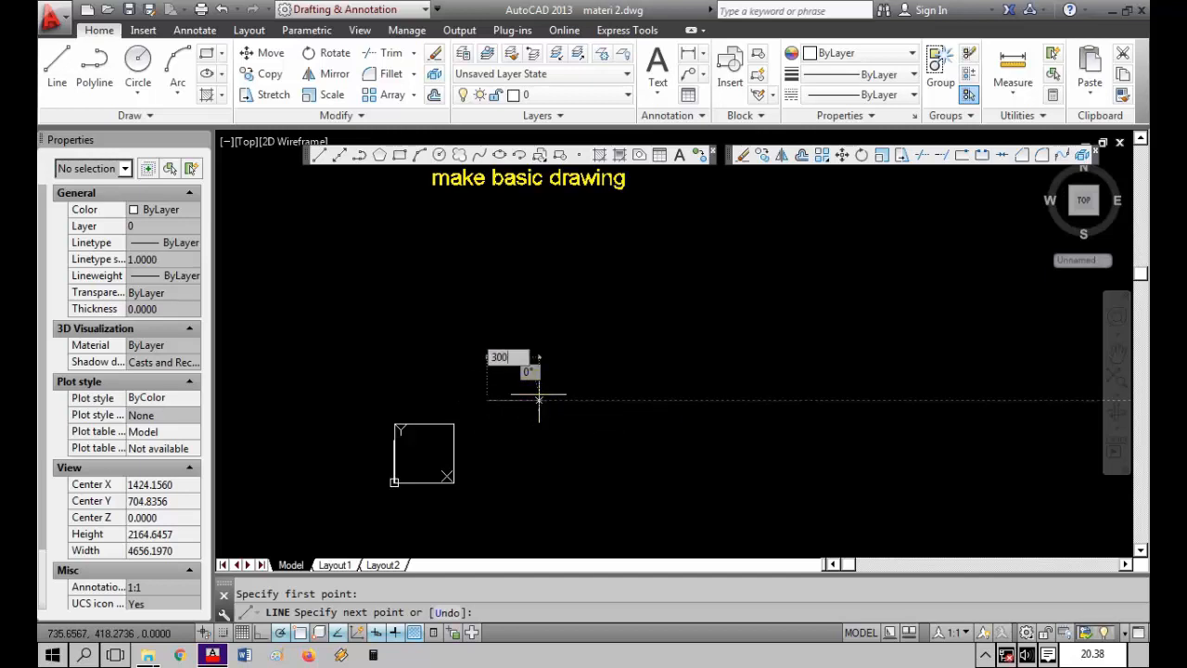
key(Return)
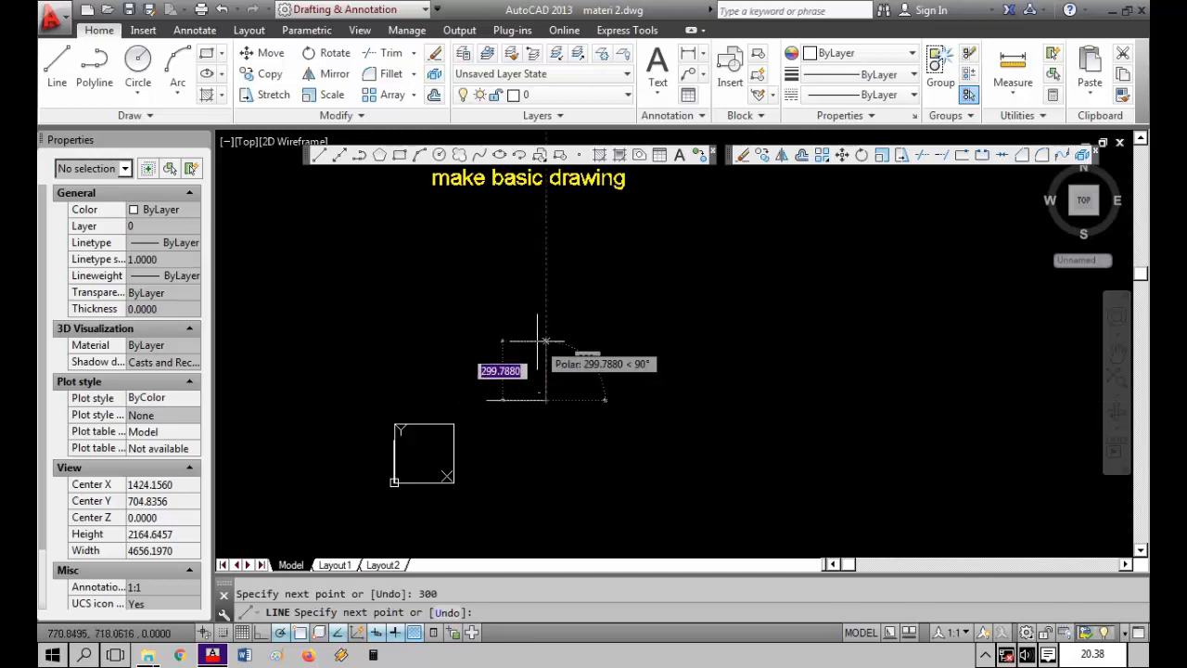
text(300)
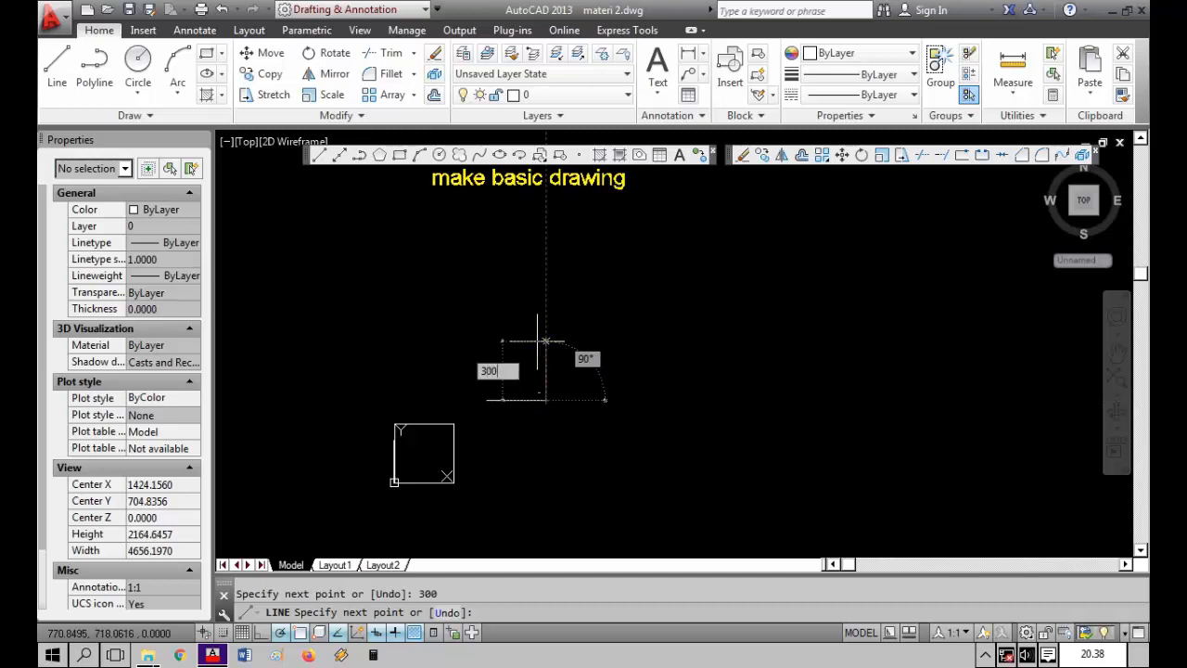
key(Return)
text(3)
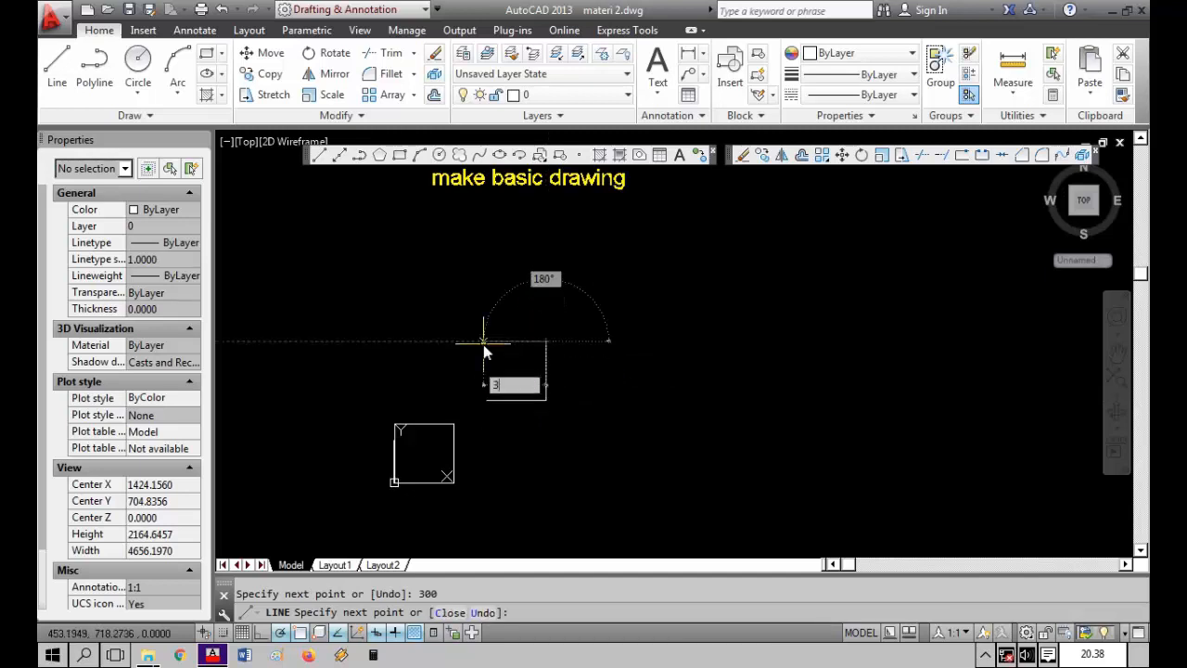
text(00)
key(Return)
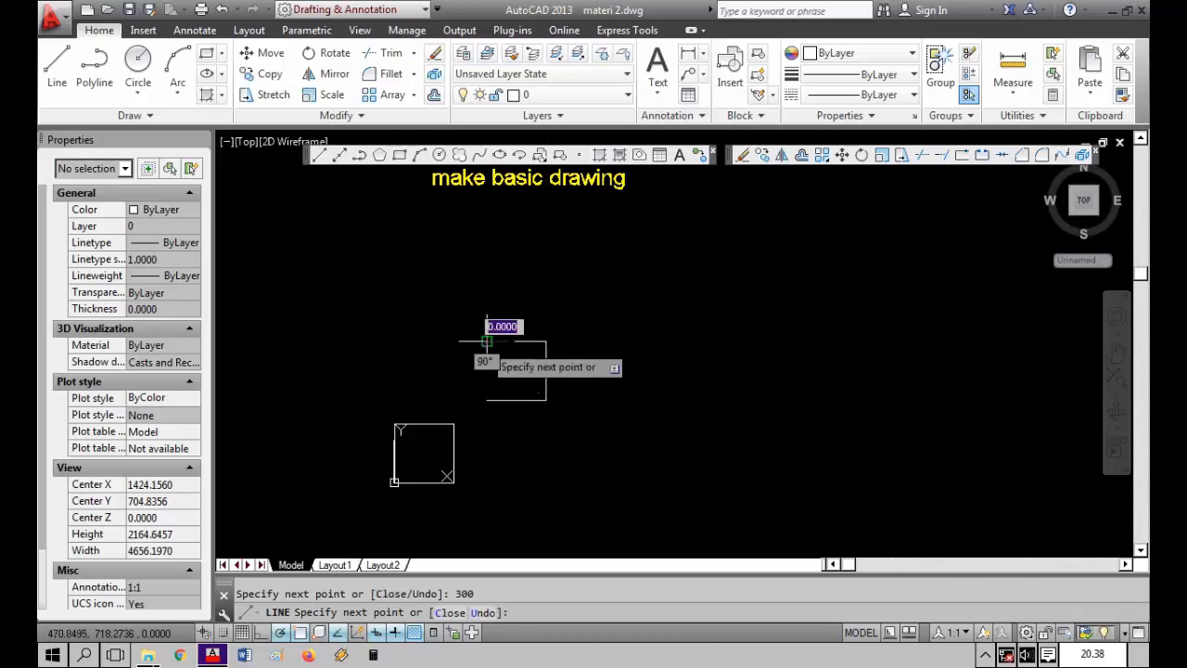
Step: Undo the last line segment, redraw it 300 units to the left, and finish the square at its starting endpoint
text(u)
key(Return)
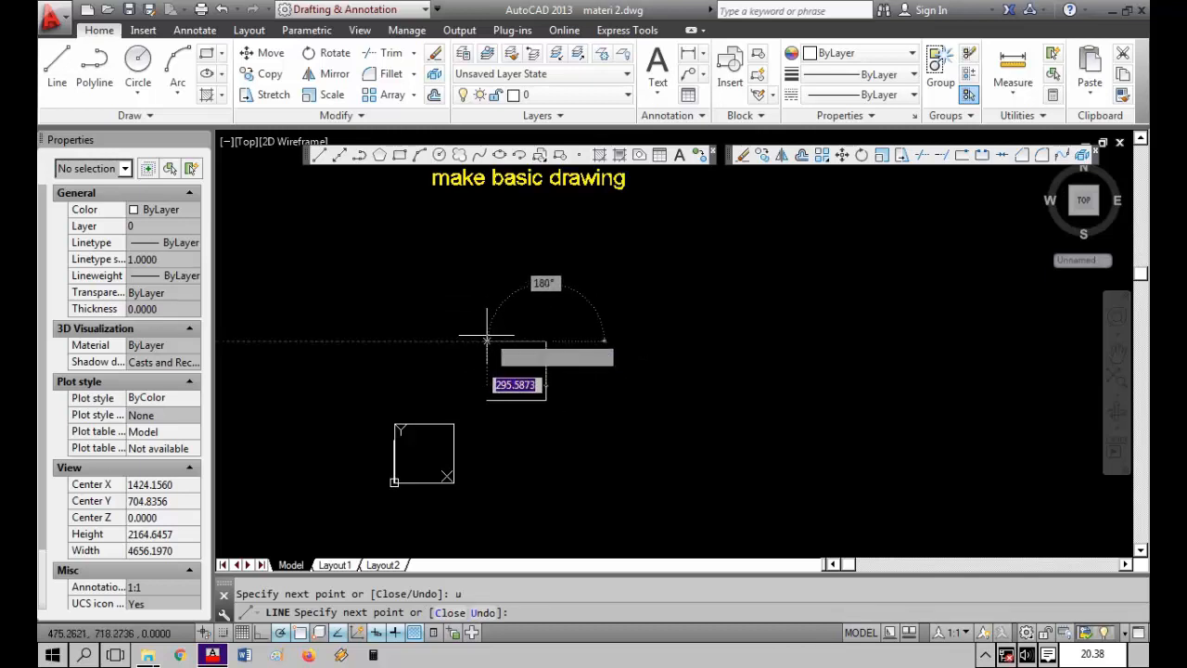
text(300)
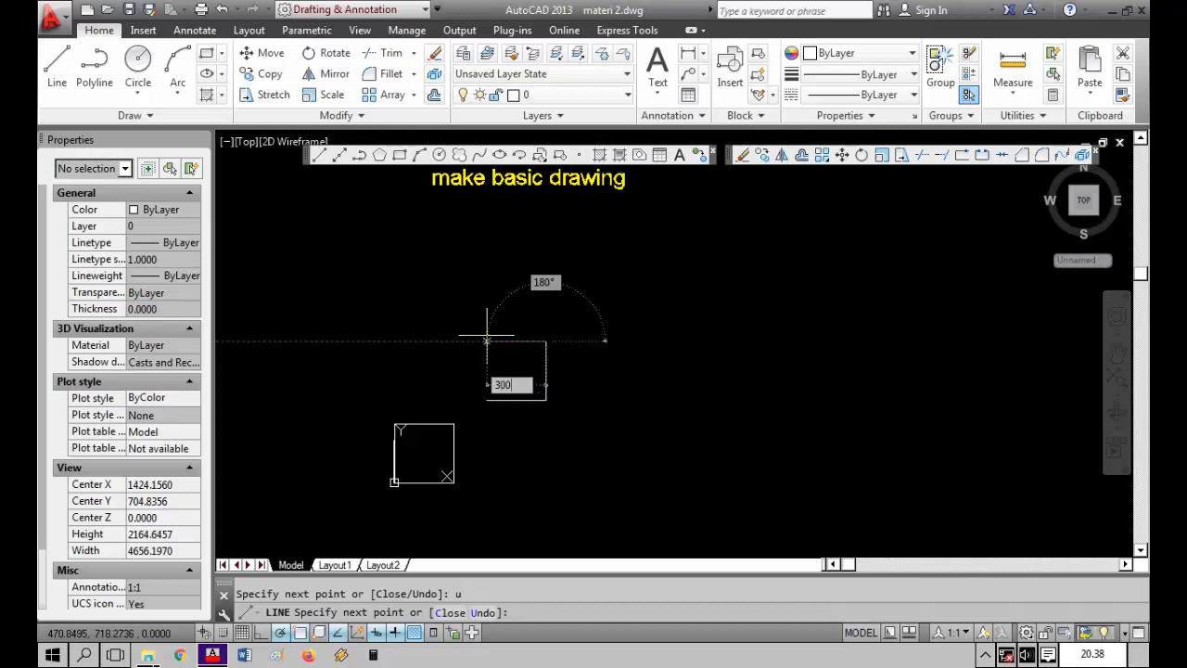
key(Return)
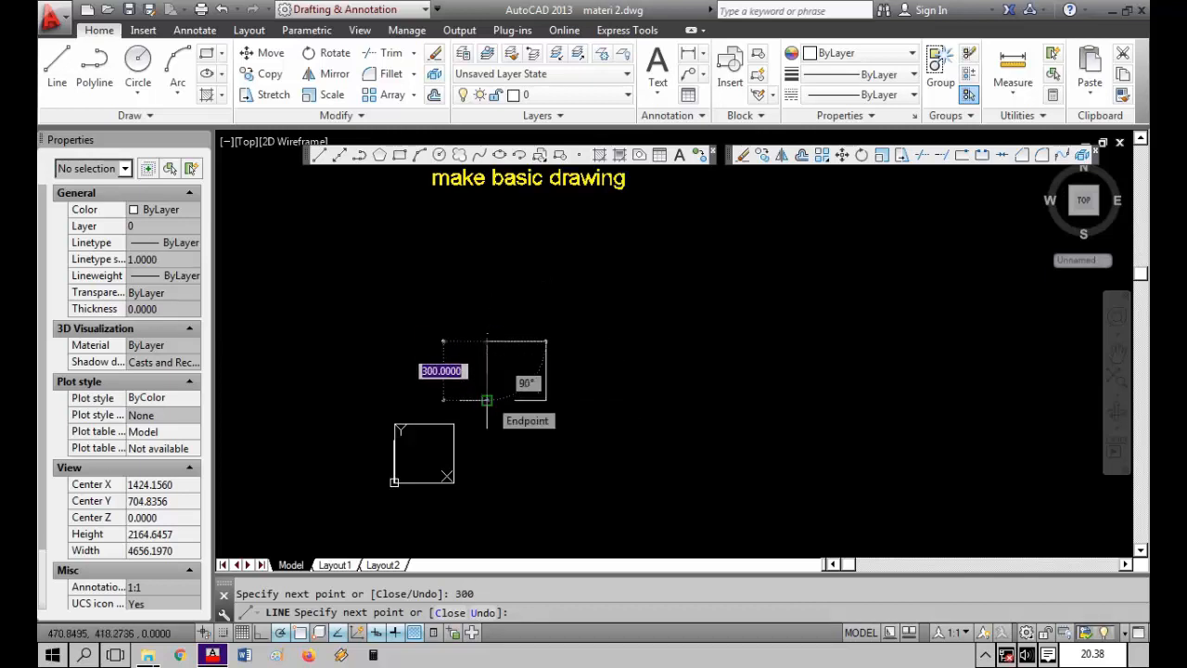
click(487, 399)
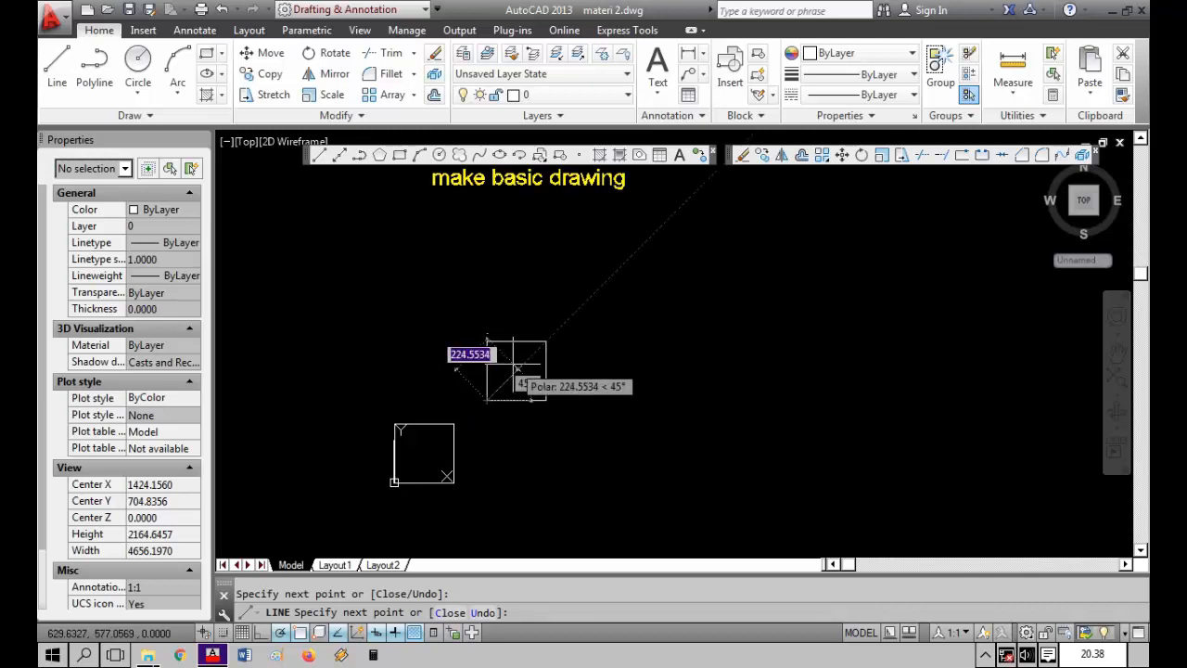
key(Return)
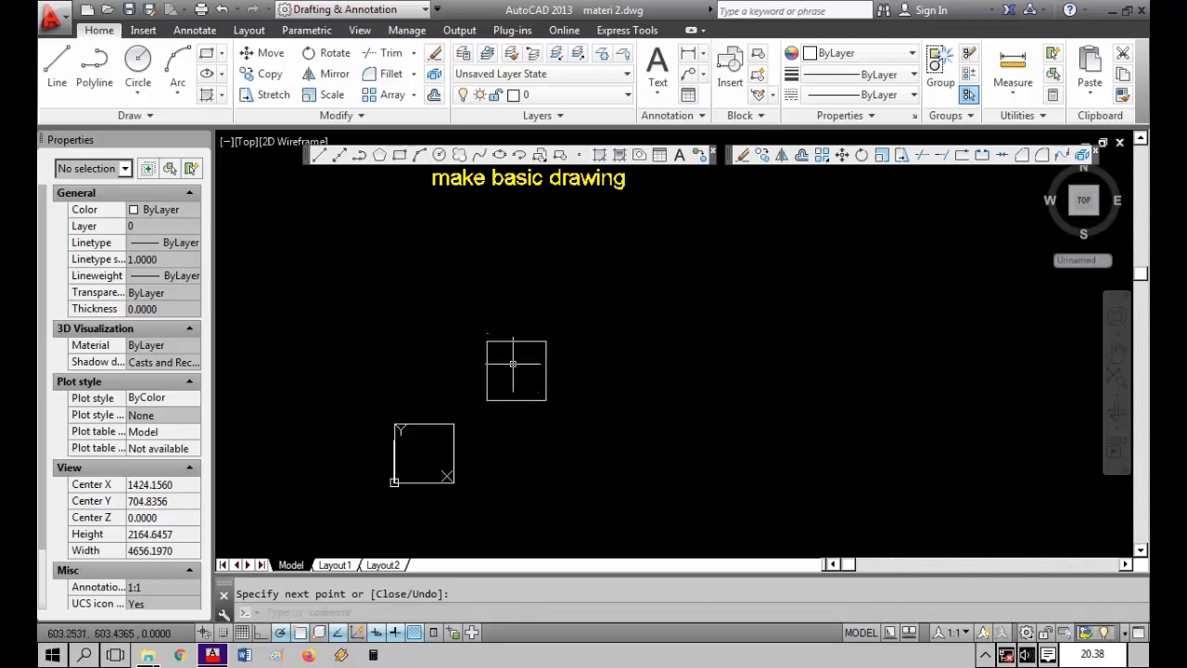
Step: Delete all four lines of the second square
click(468, 306)
click(557, 424)
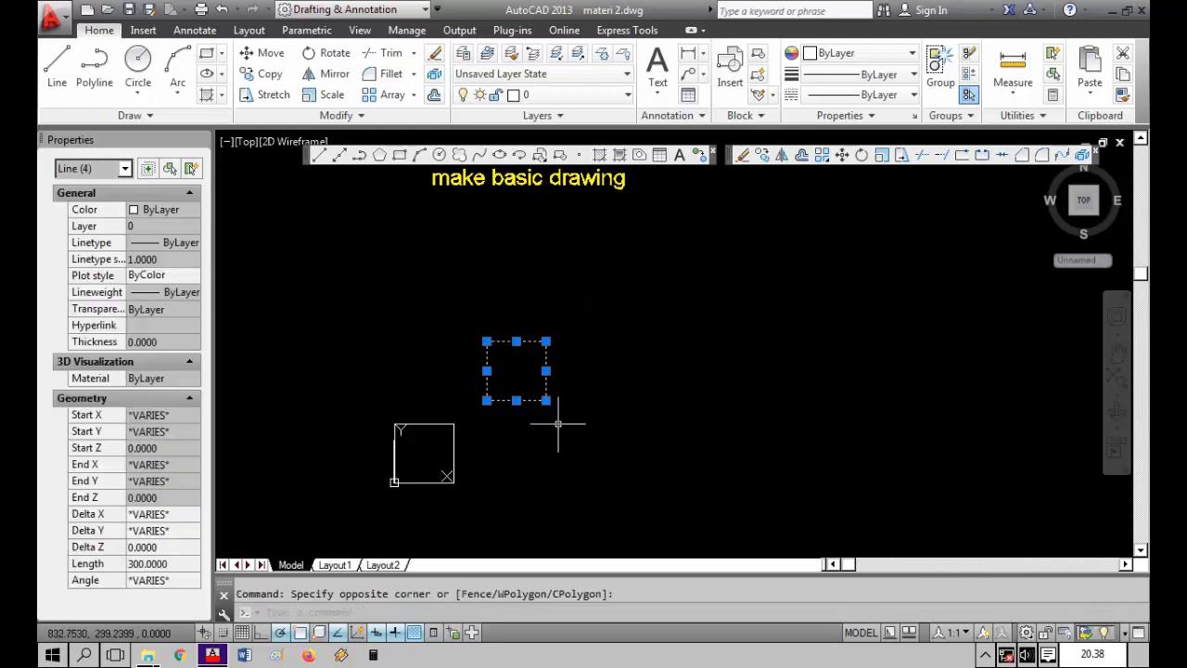
key(Delete)
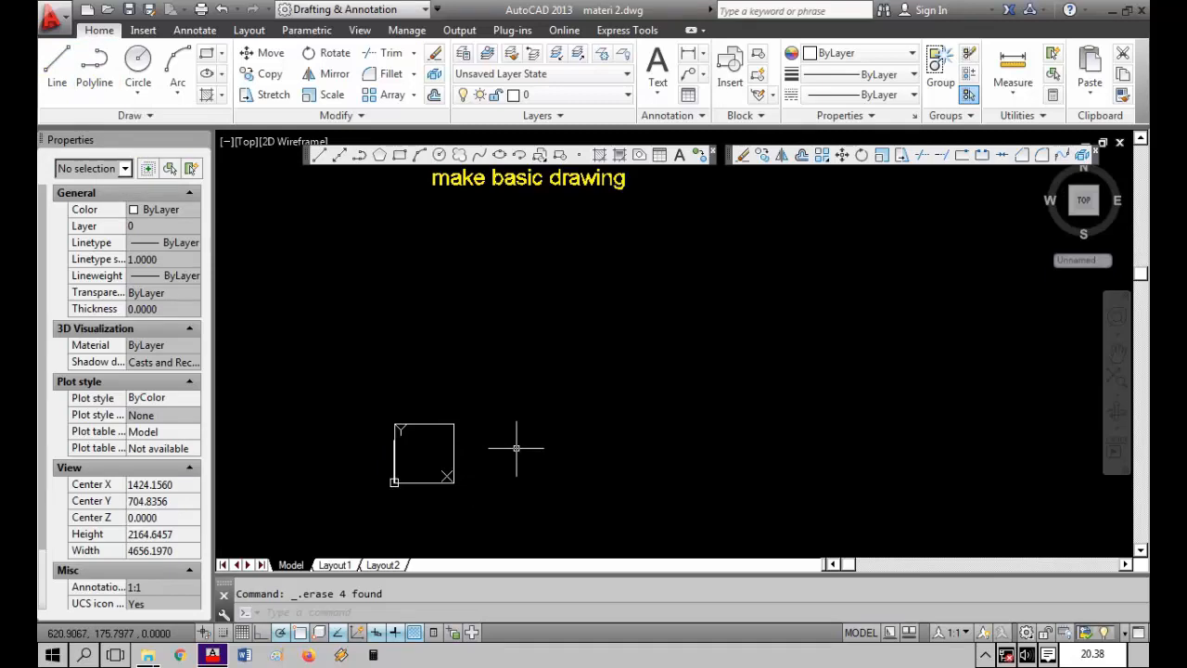
Step: Select different sides of the square at the origin to examine whether it consists of separate lines
drag(430, 424, 398, 362)
key(Escape)
drag(476, 448, 377, 405)
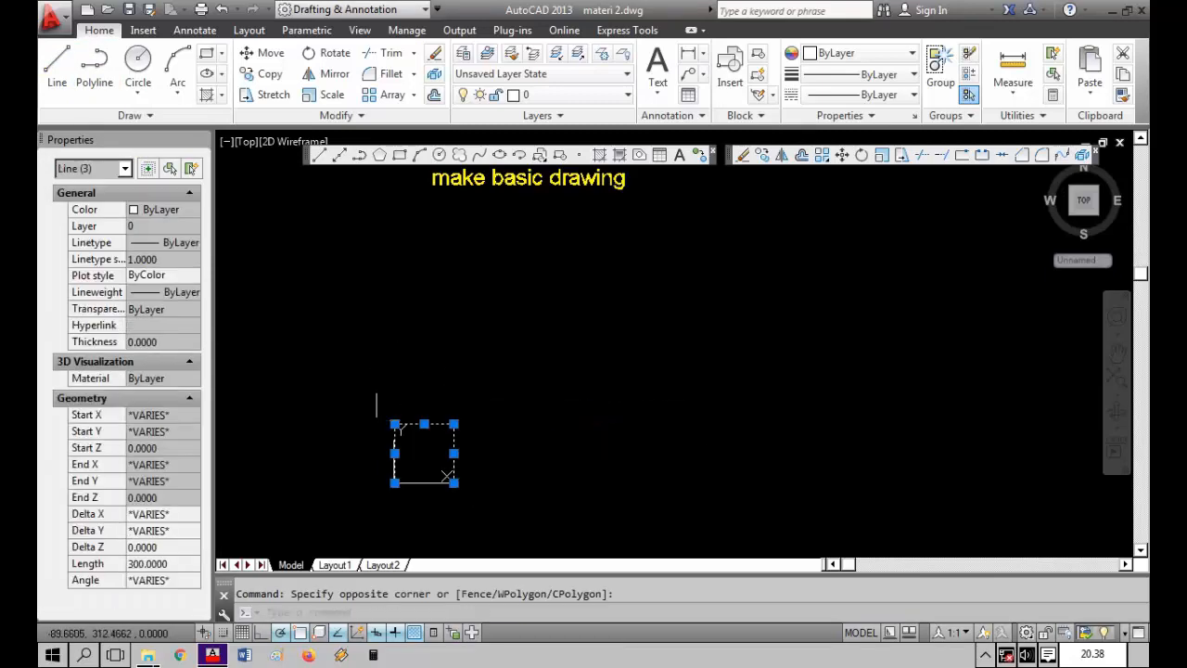
key(Escape)
drag(461, 441, 432, 415)
key(Escape)
drag(442, 467, 425, 489)
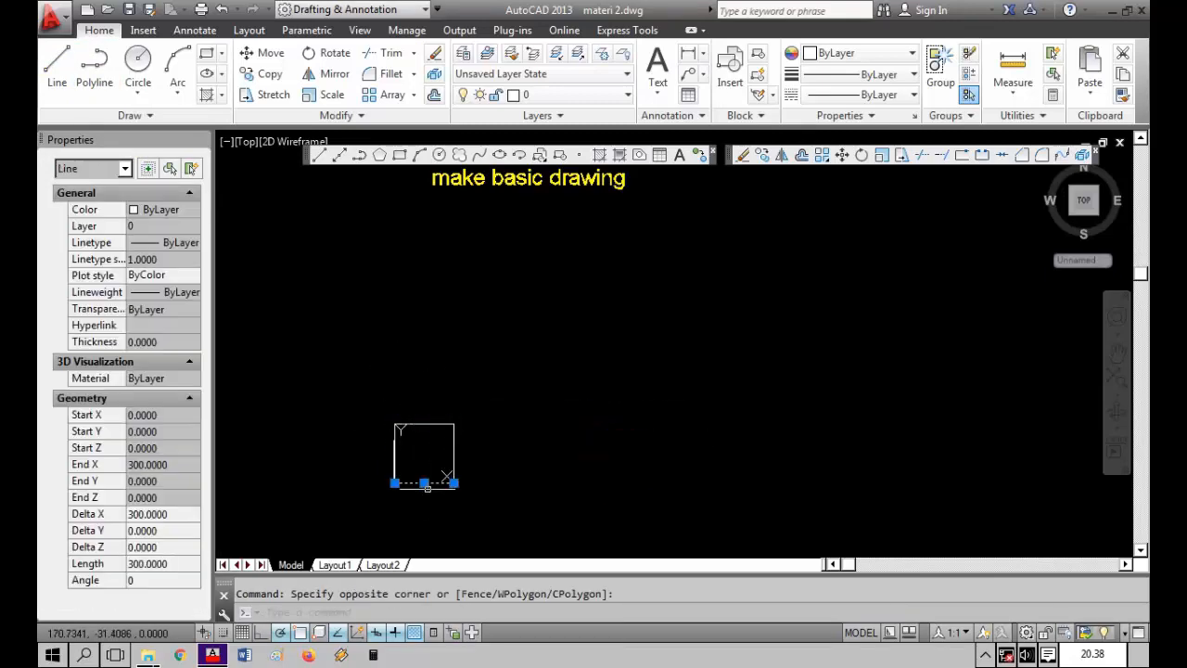
key(Escape)
Step: Start a polyline at about 533,440 beside the origin square and draw 300-unit segments to the right and upward
text(pl)
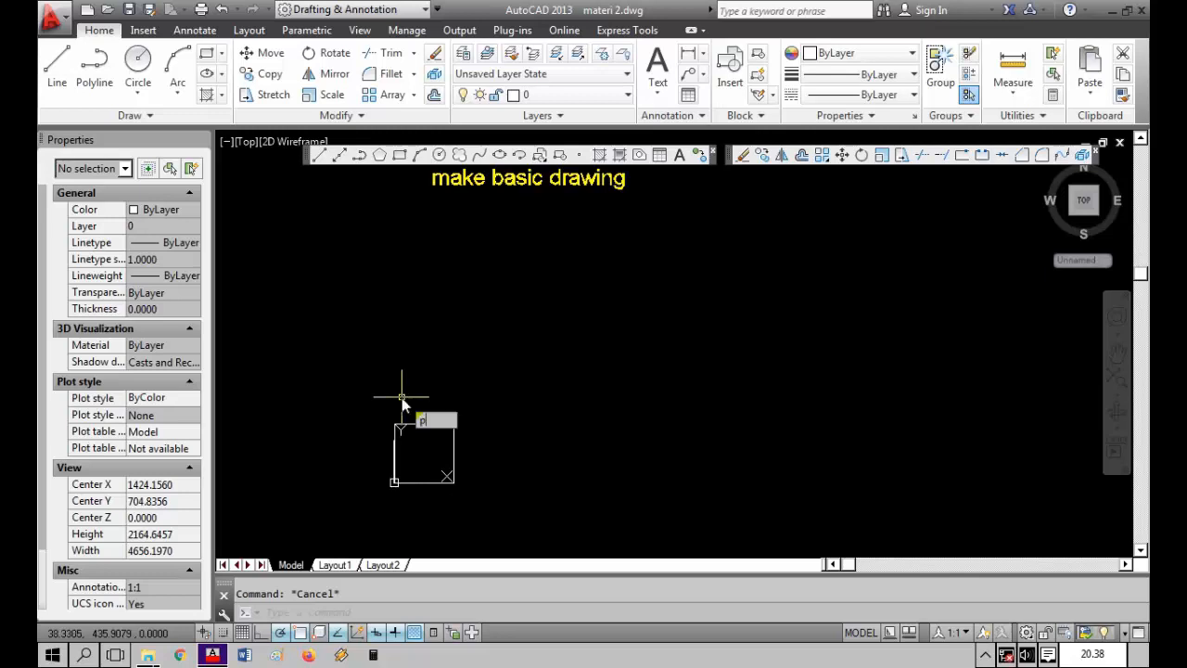
key(Return)
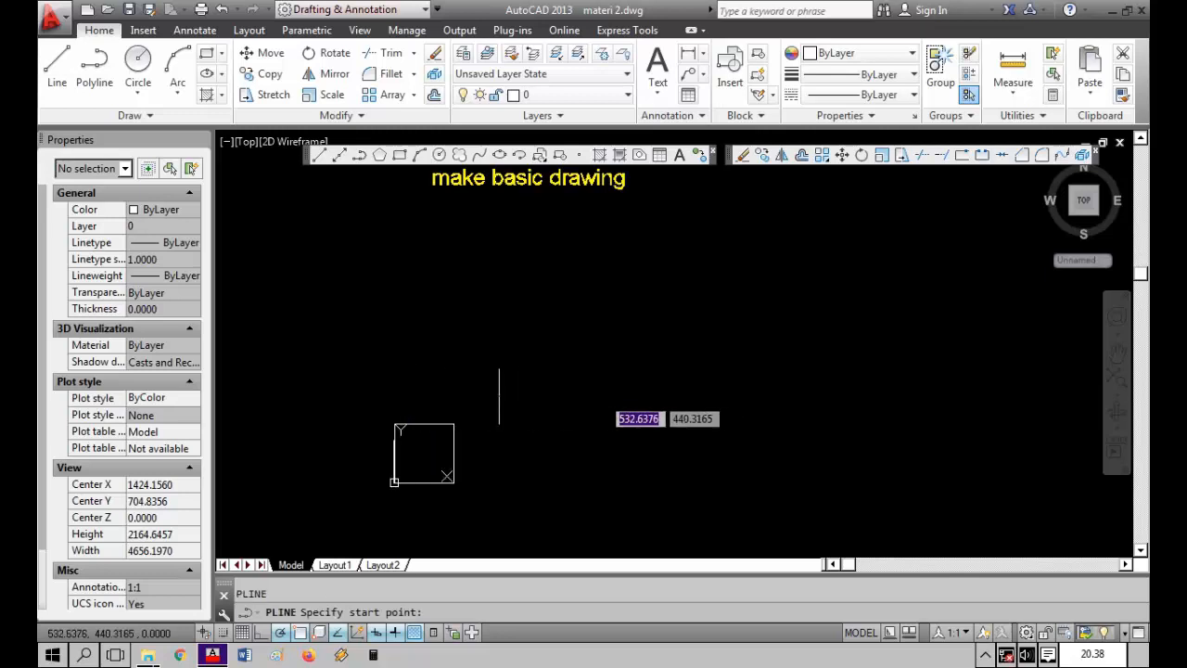
click(499, 395)
text(3)
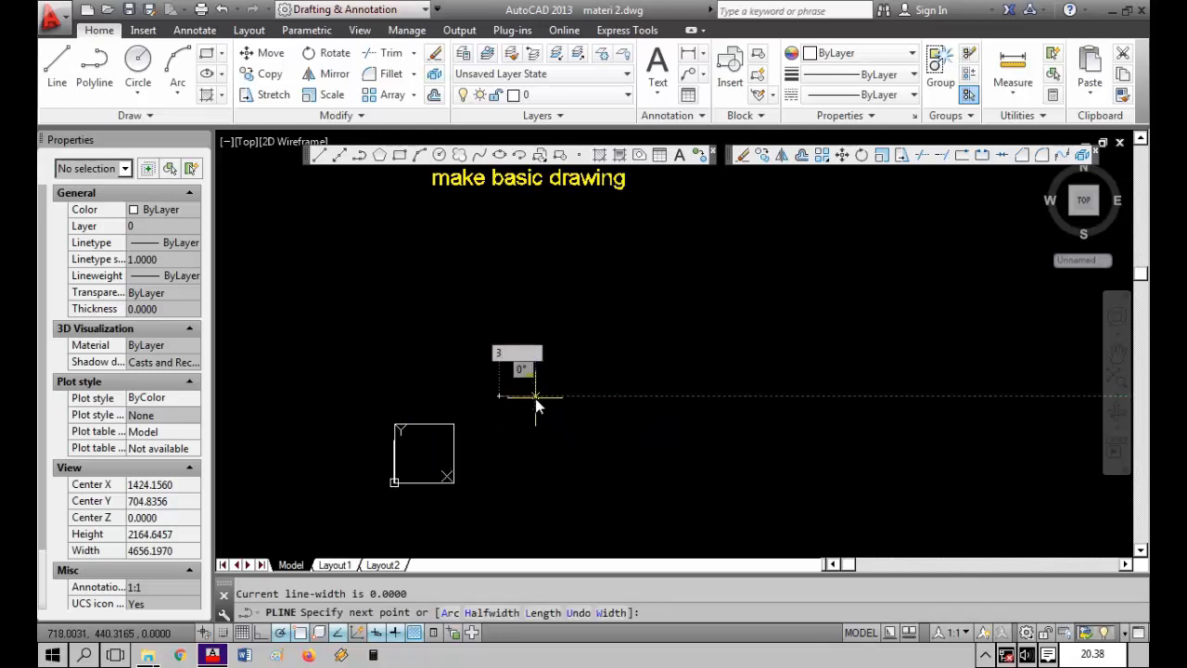
text(00)
key(Return)
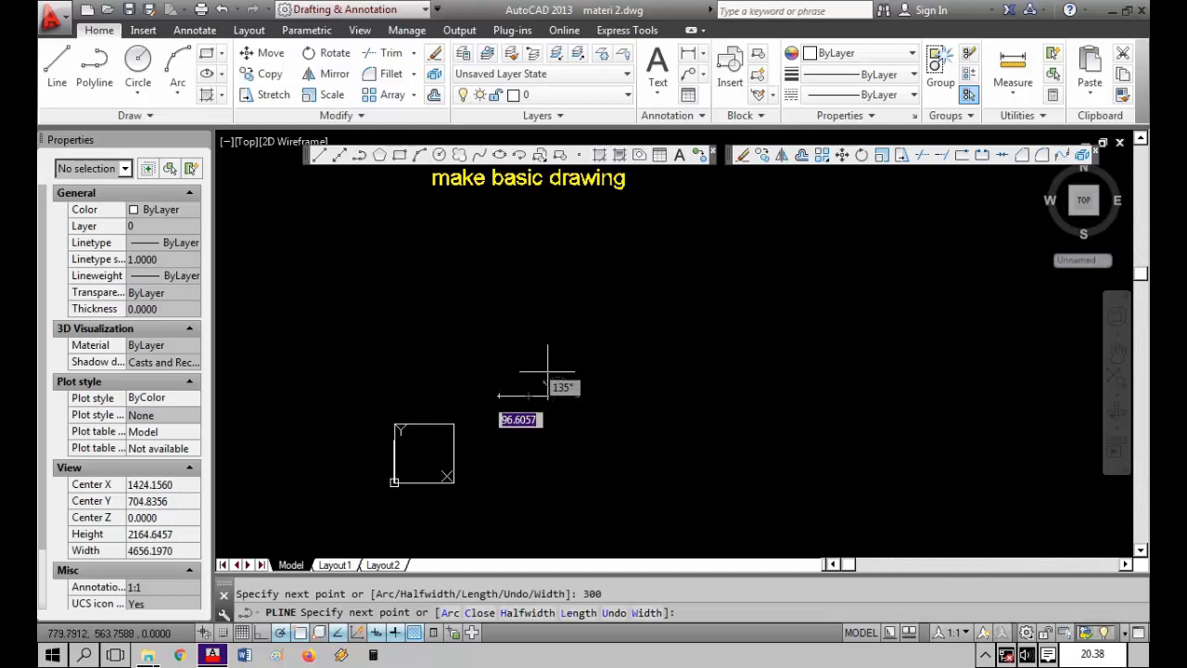
text(3)
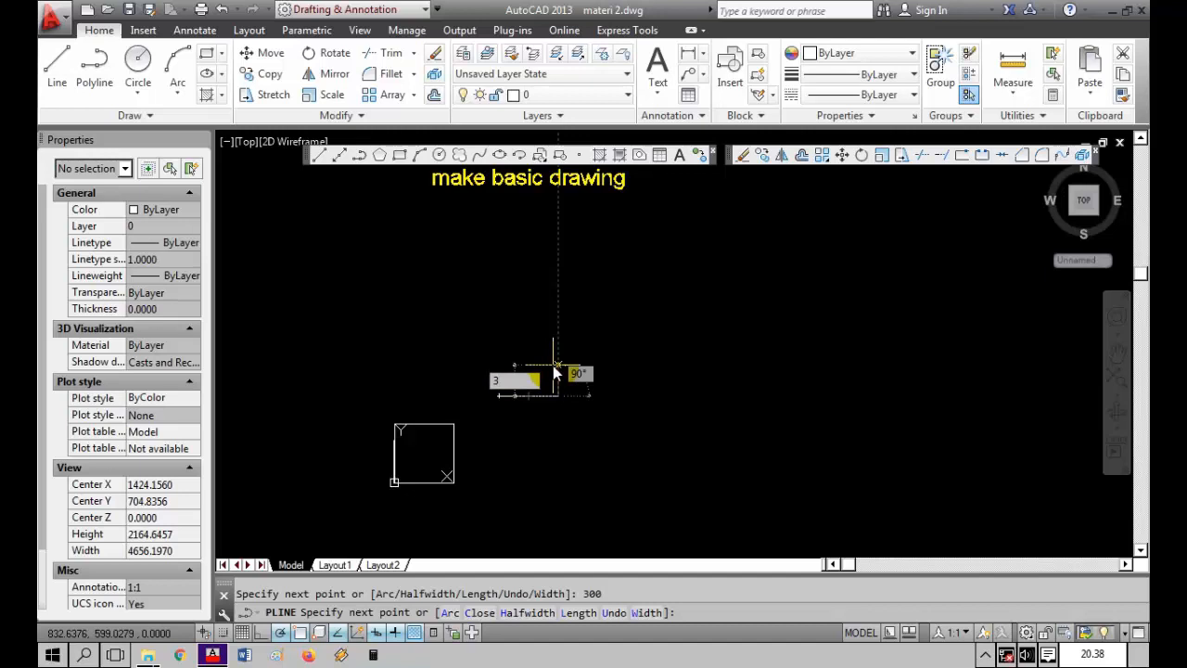
text(00)
key(Return)
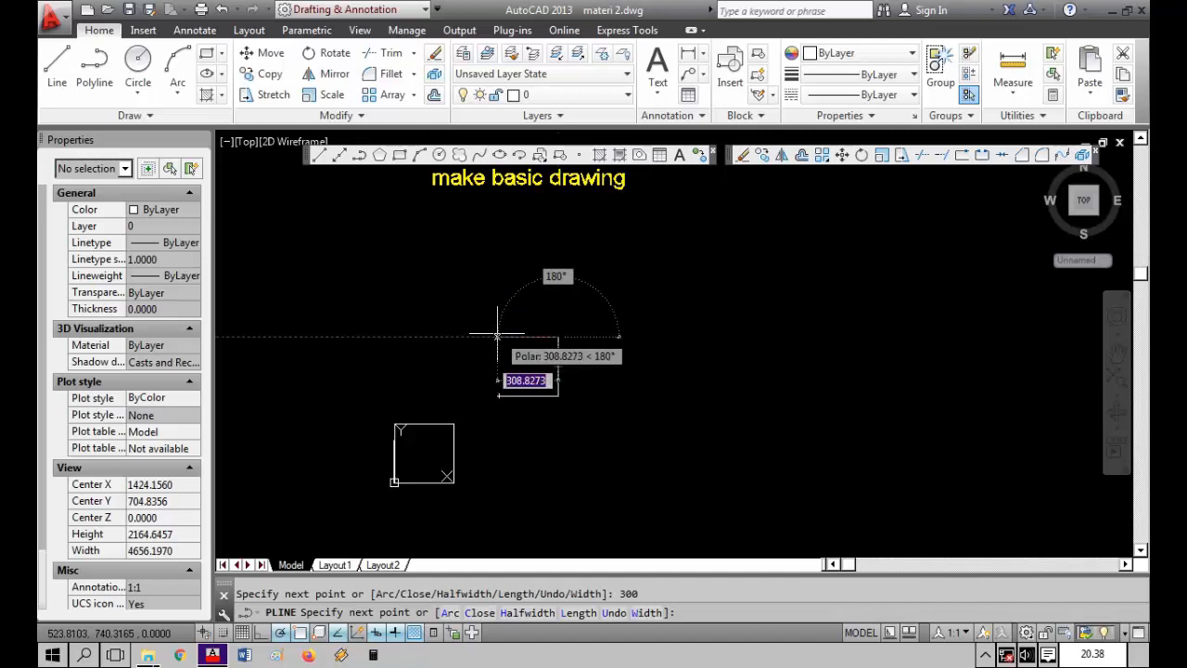
Step: Add a 300-unit segment to the left and close the polyline into a square
text(300)
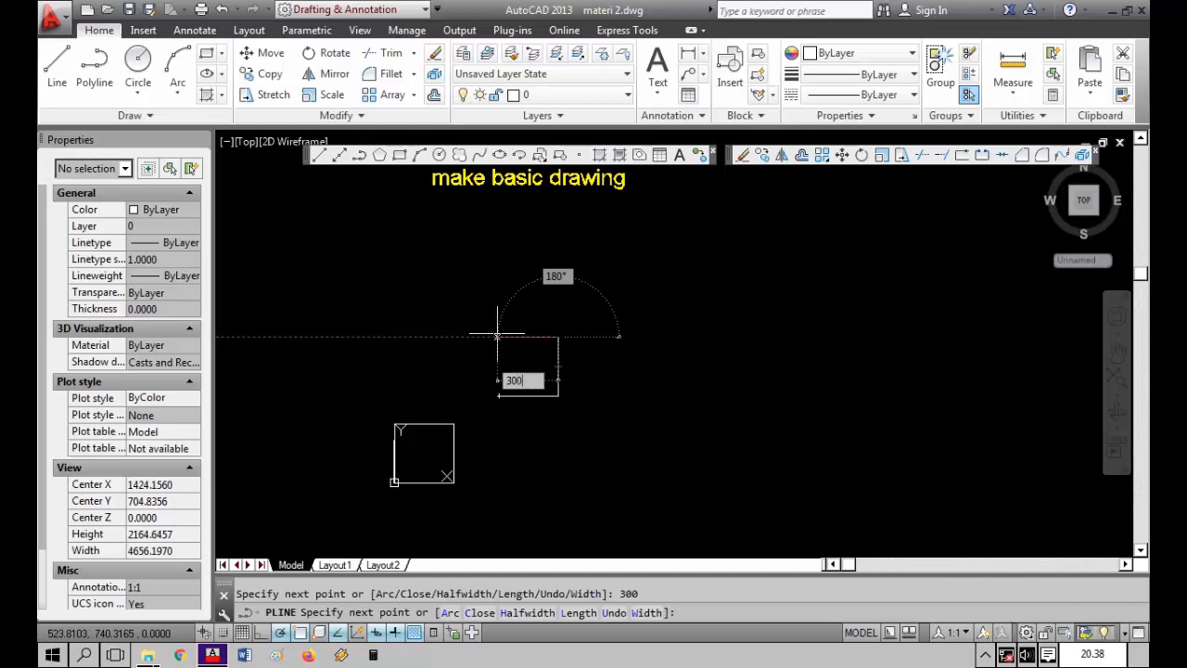
key(Return)
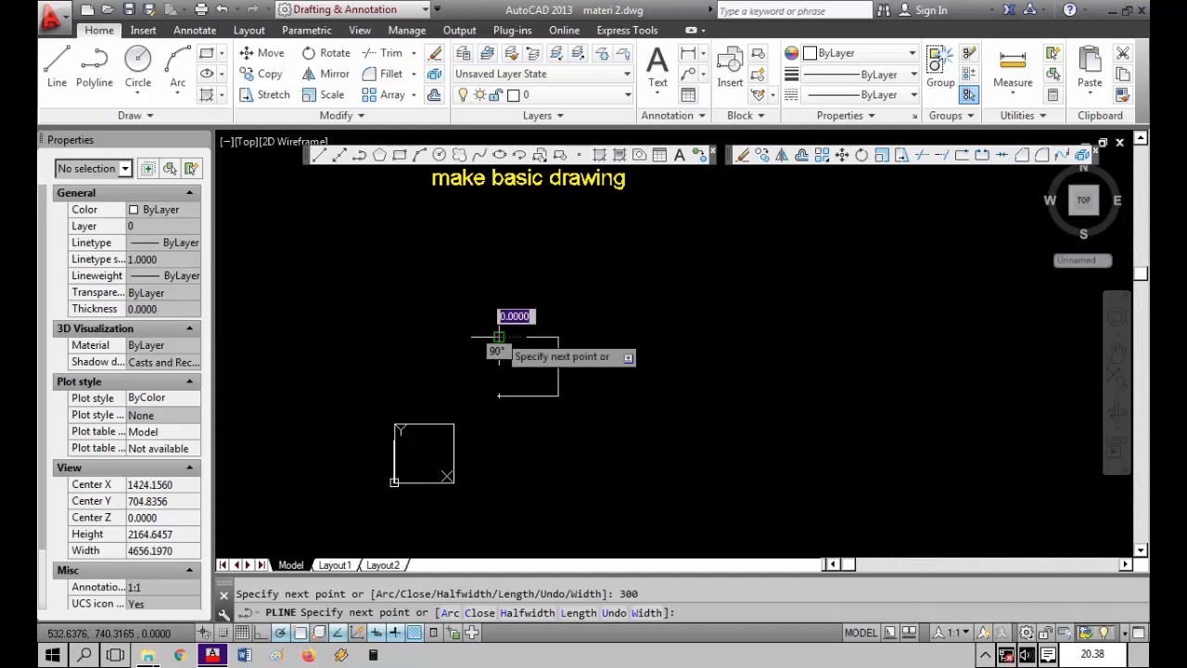
text(cl)
key(Return)
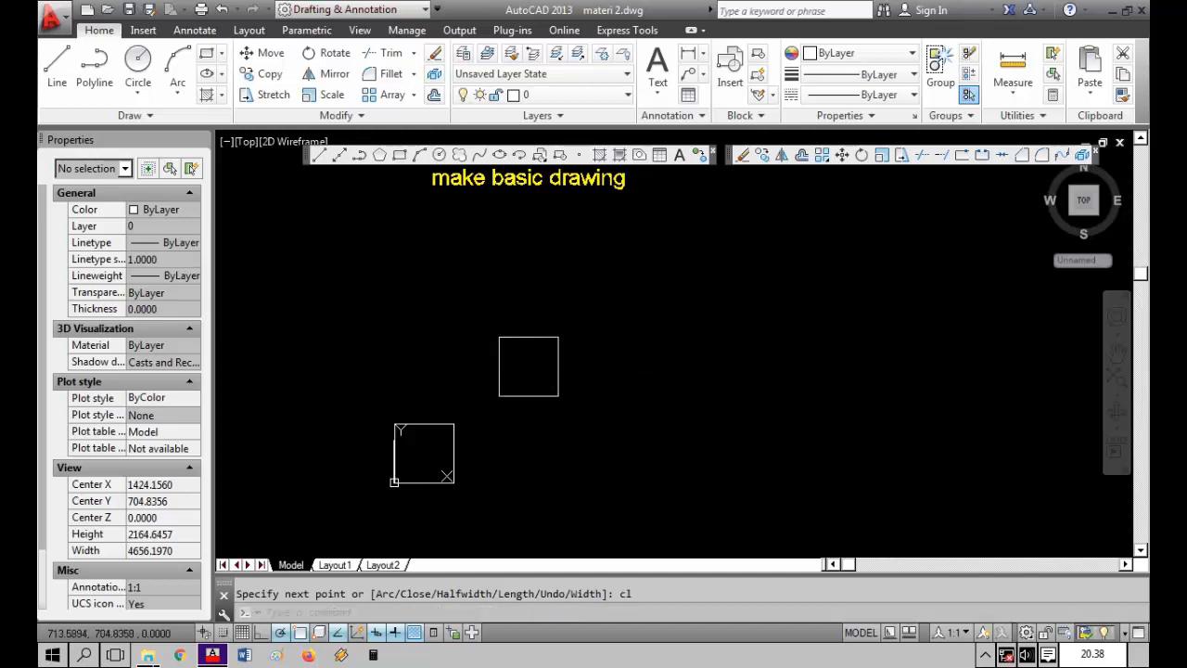
Step: Select the polyline square to examine whether it is one object, and delete it
click(535, 344)
click(504, 302)
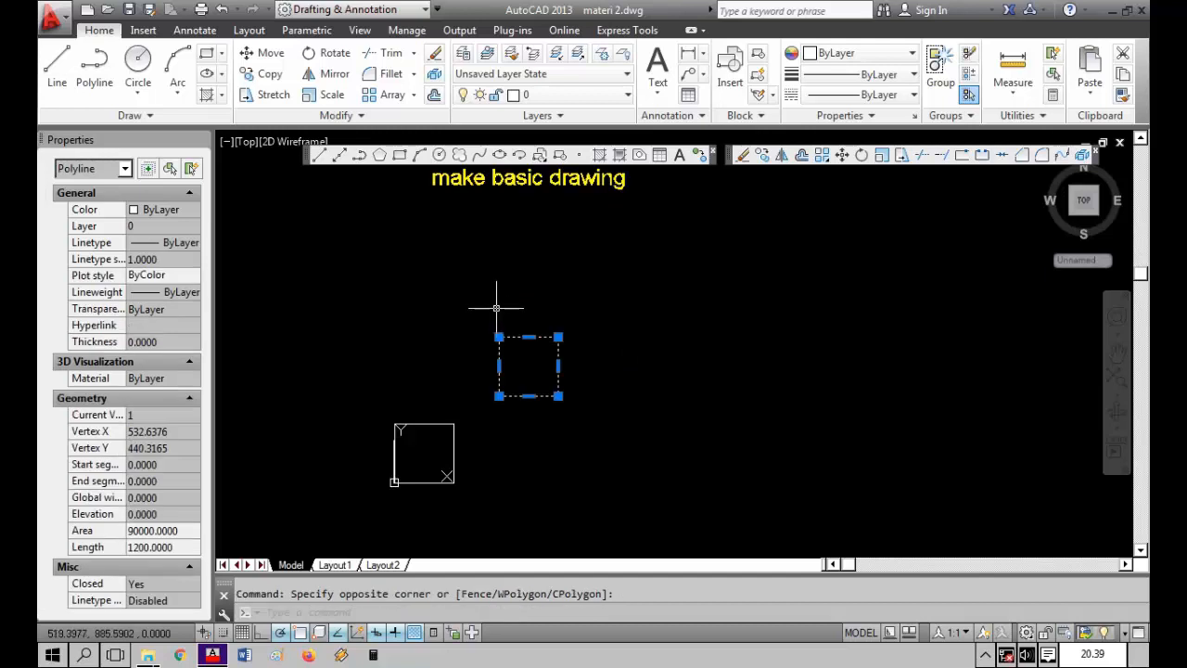
key(Escape)
click(480, 315)
click(625, 457)
key(Escape)
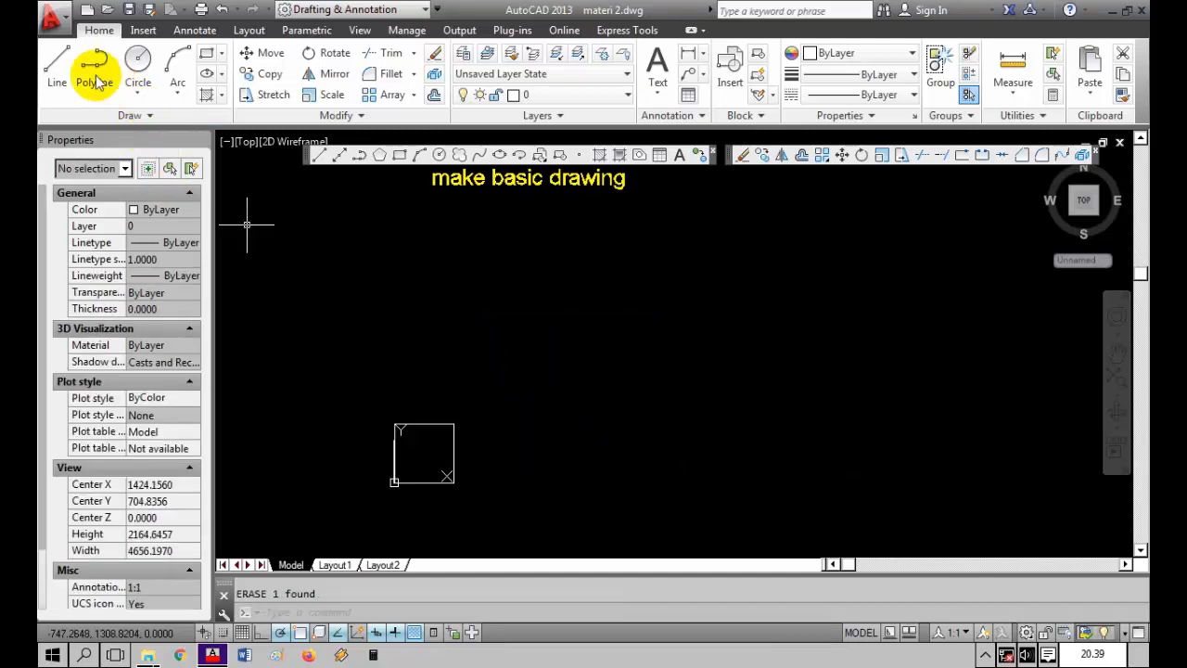
click(93, 70)
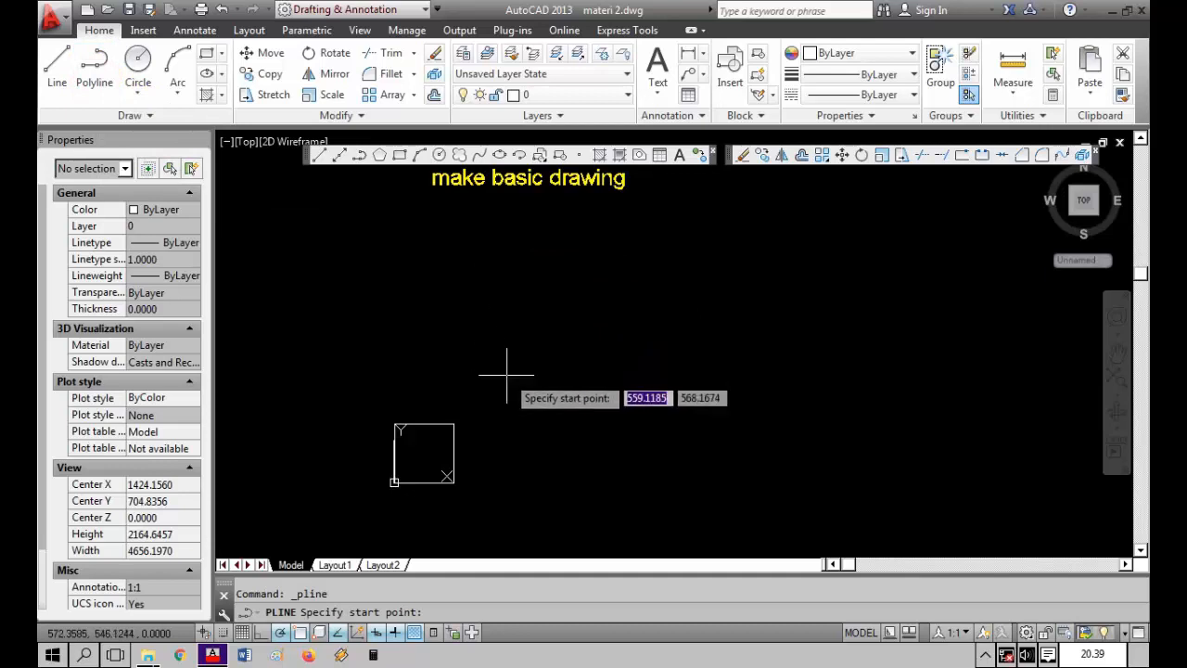
text(pl)
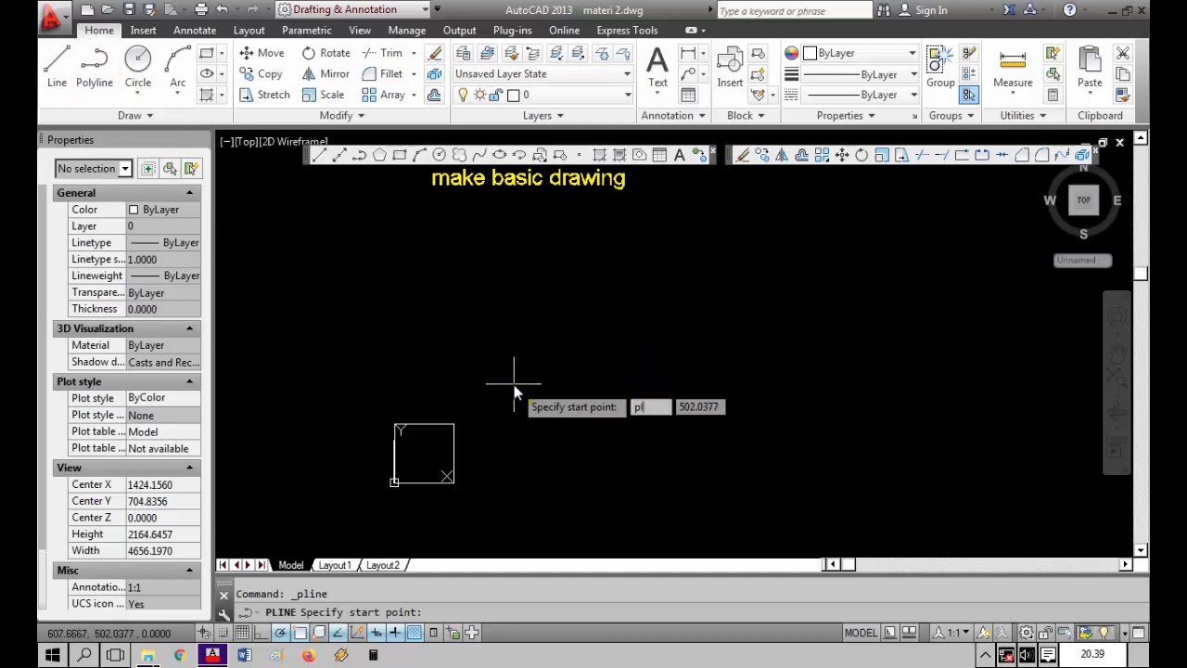
key(Return)
key(Escape)
Step: Start a polyline at about 458,467 with a 300-unit segment to the right, and continue with an arc ending 300 units straight up
text(pl)
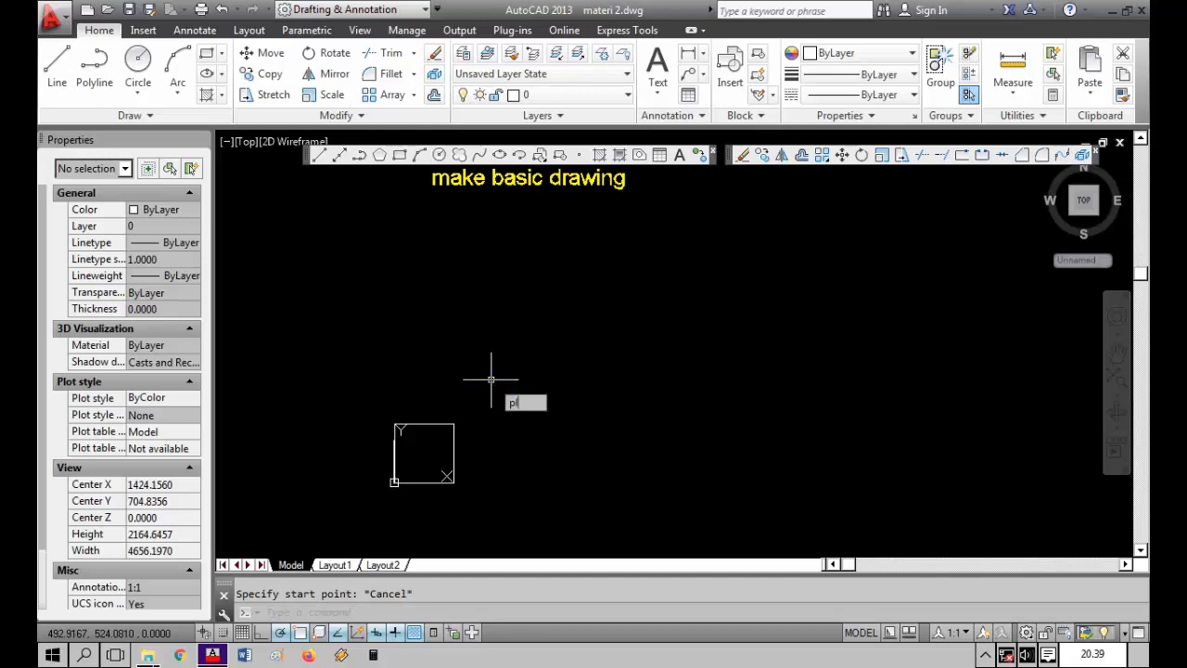
key(Return)
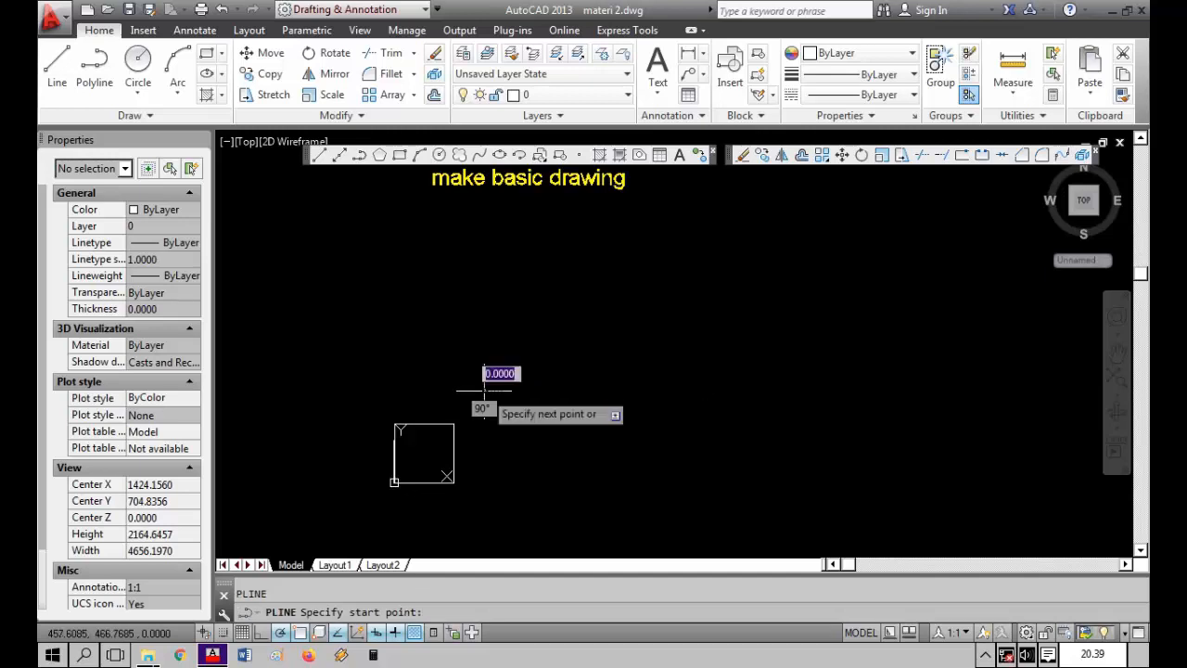
click(484, 390)
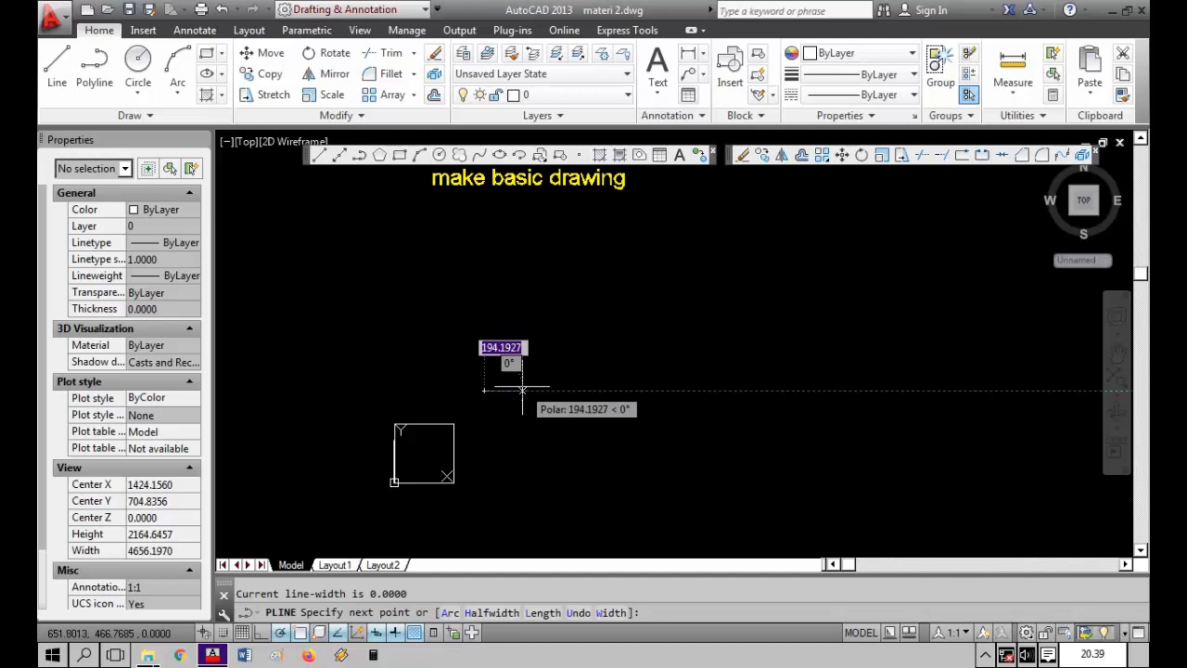
text(300)
key(Return)
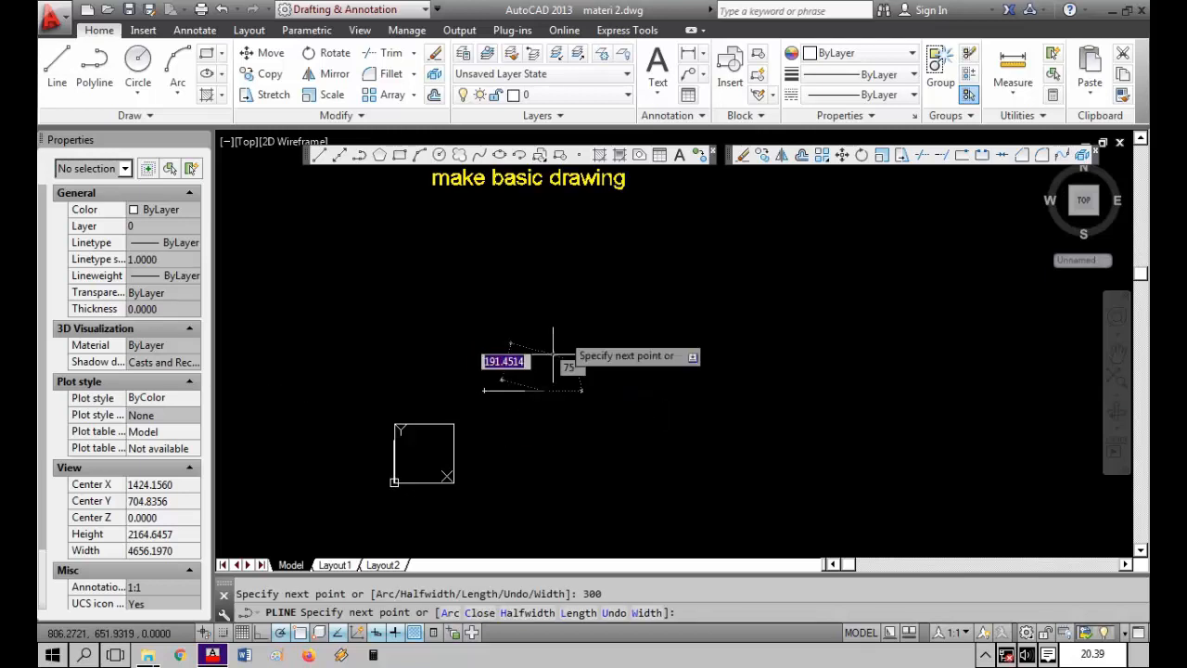
click(451, 613)
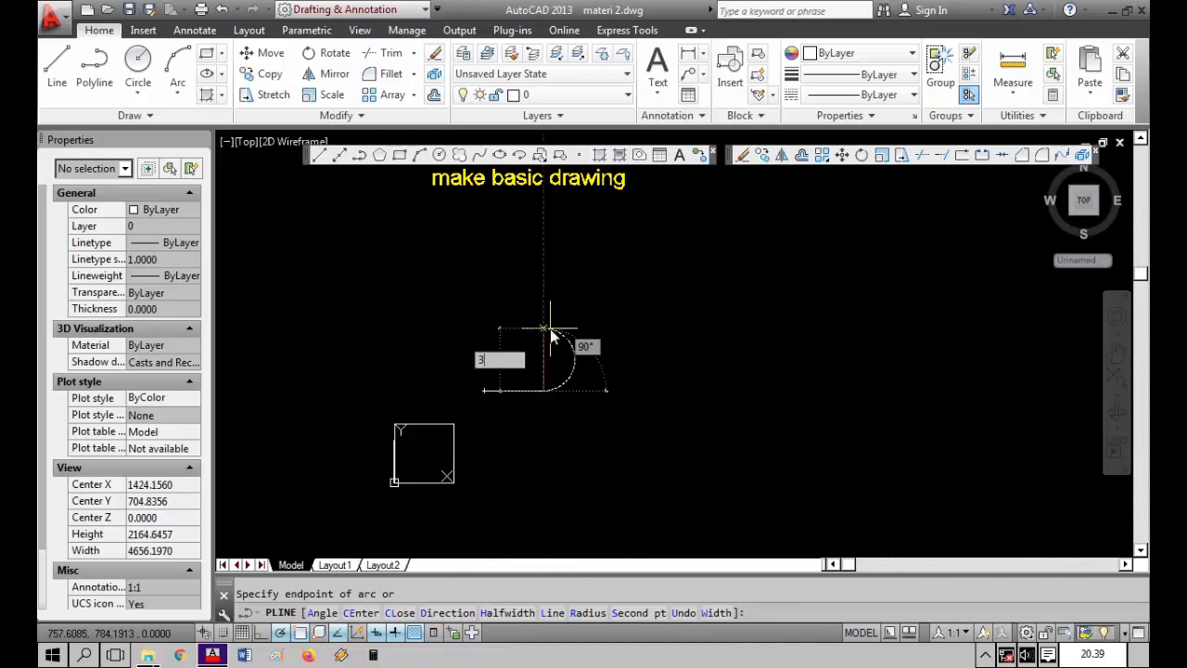
click(550, 327)
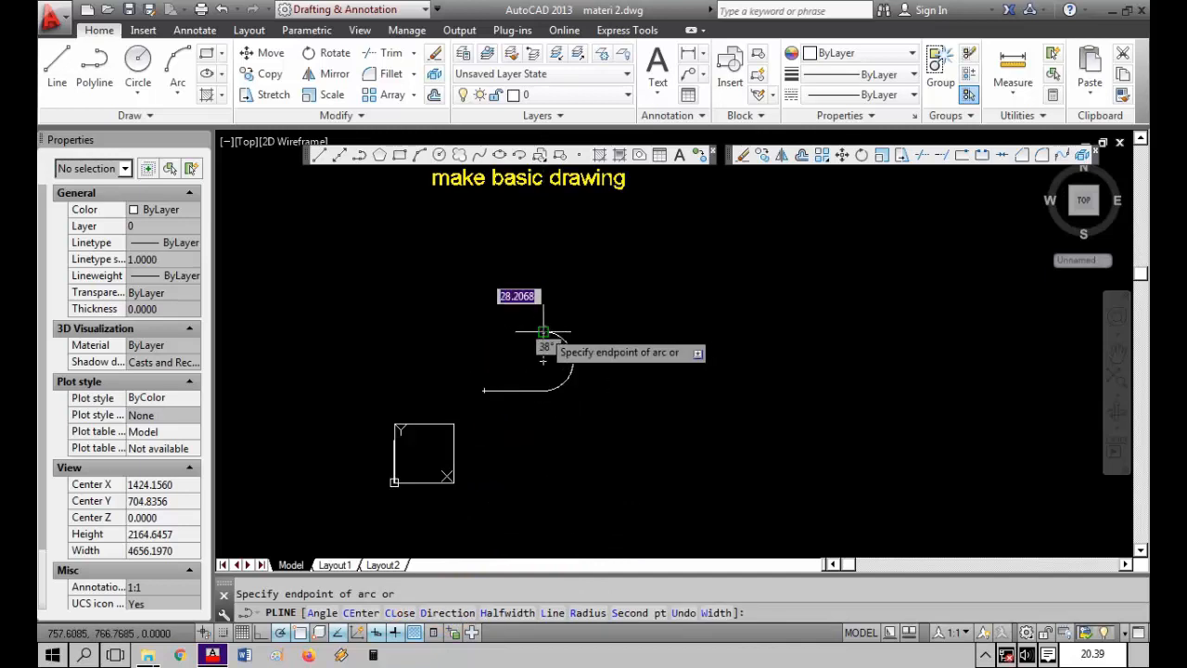
Step: Switch the polyline back to straight segments, draw 300 units to the left, and close the shape
text(l)
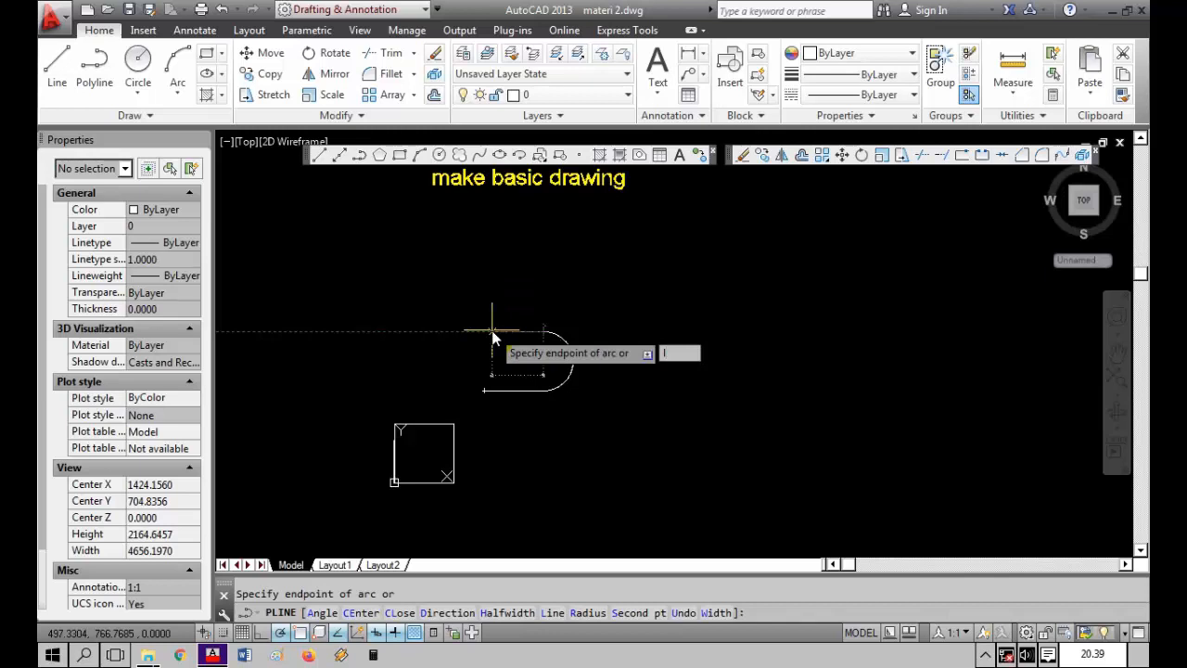
key(Return)
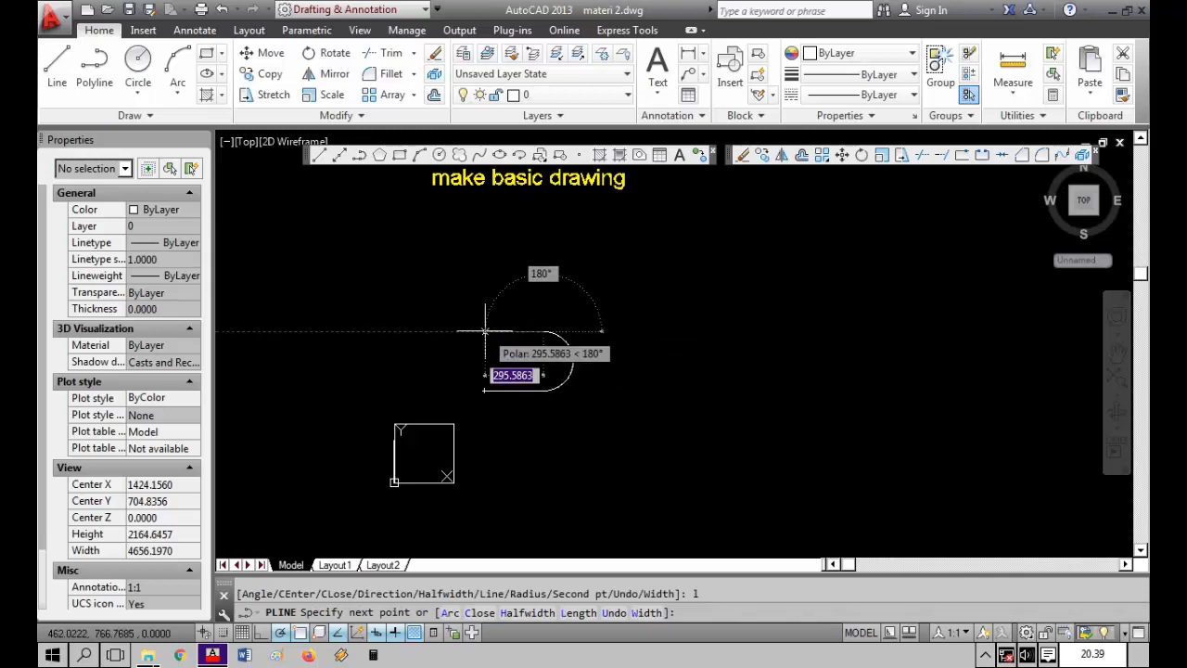
click(484, 331)
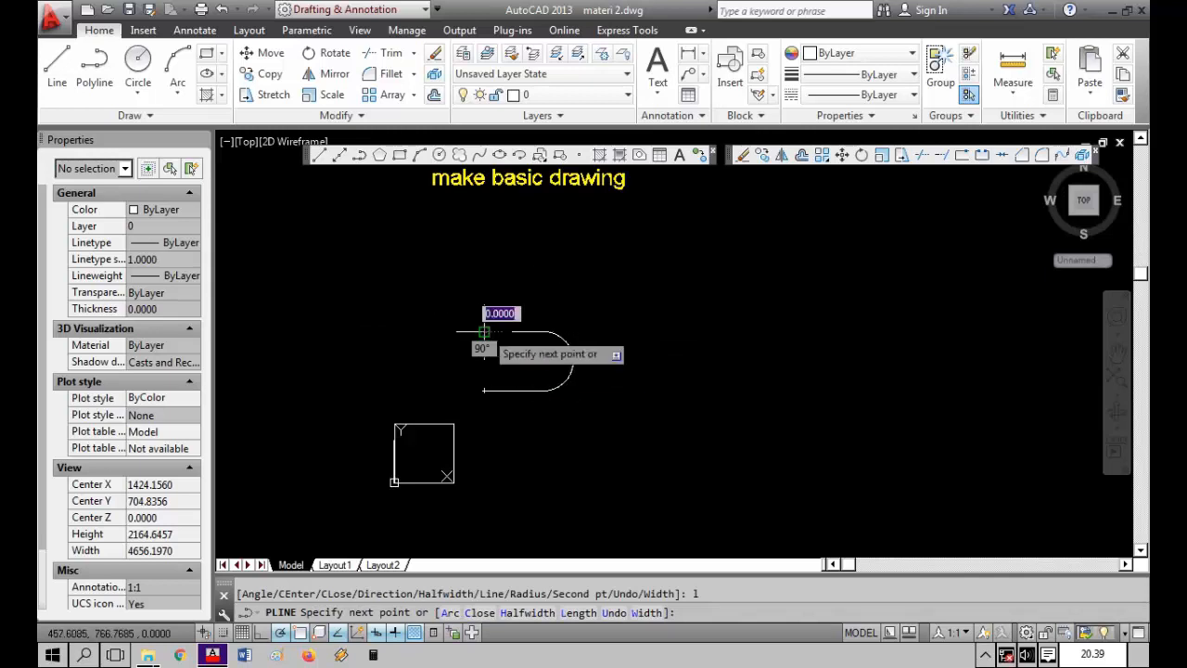
text(cl)
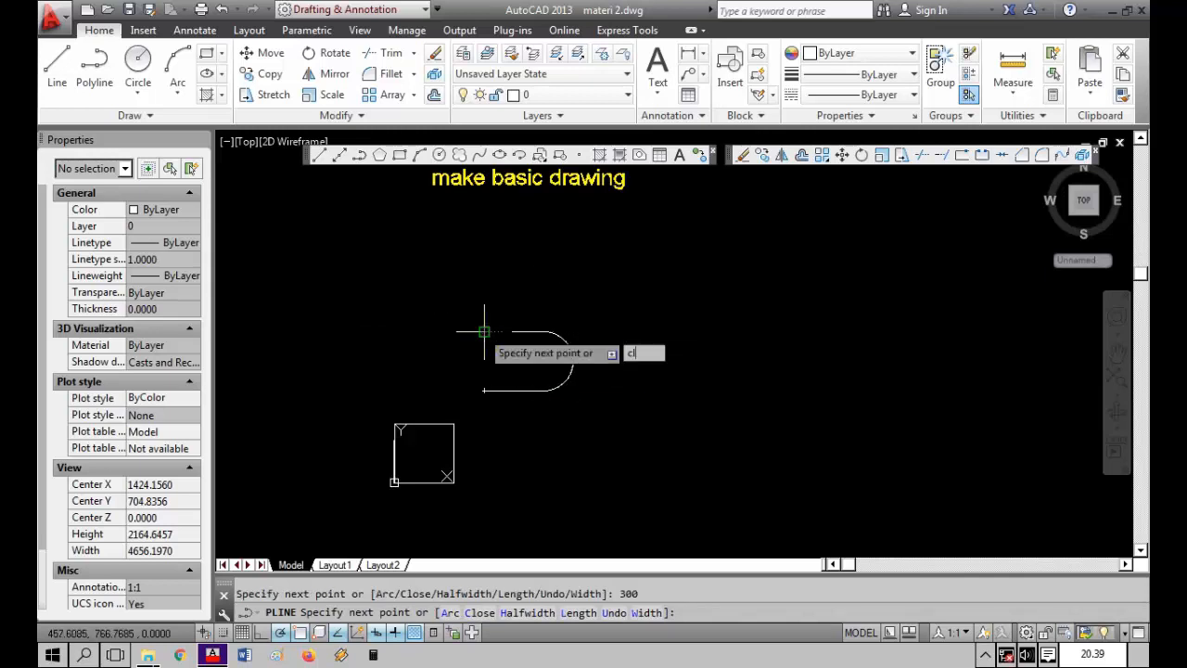
key(Return)
Step: Select the straight and curved parts of the D-shaped polyline to examine whether they form a single object
drag(529, 331, 495, 305)
key(Escape)
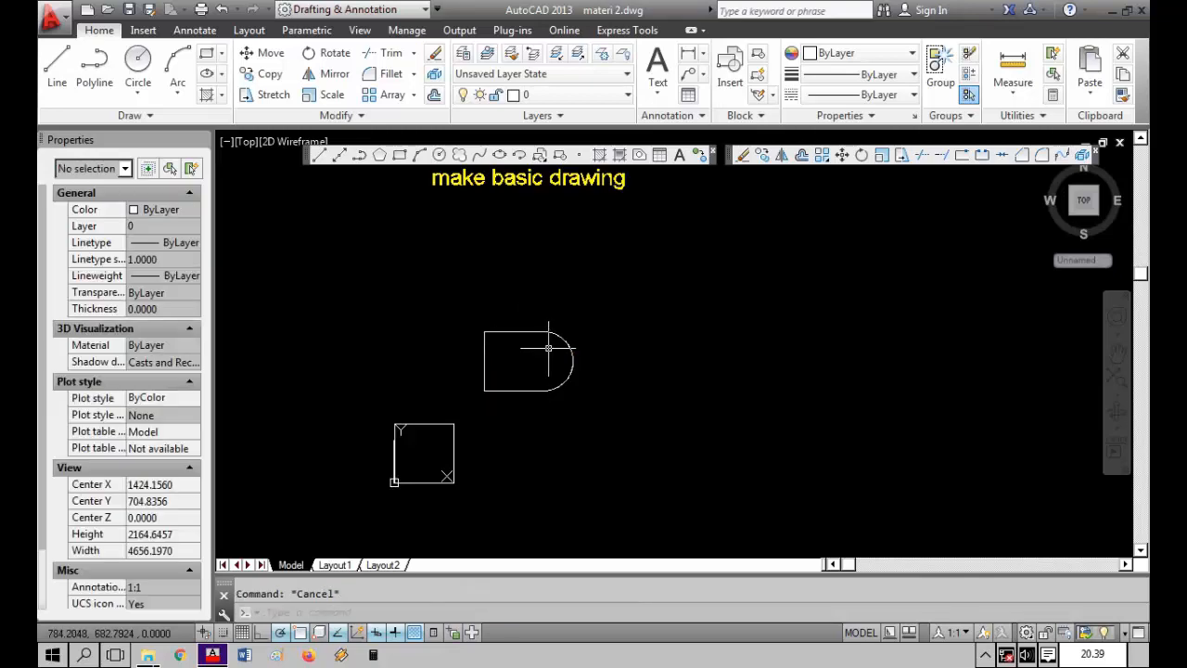
drag(548, 348, 536, 313)
key(Escape)
drag(445, 306, 580, 386)
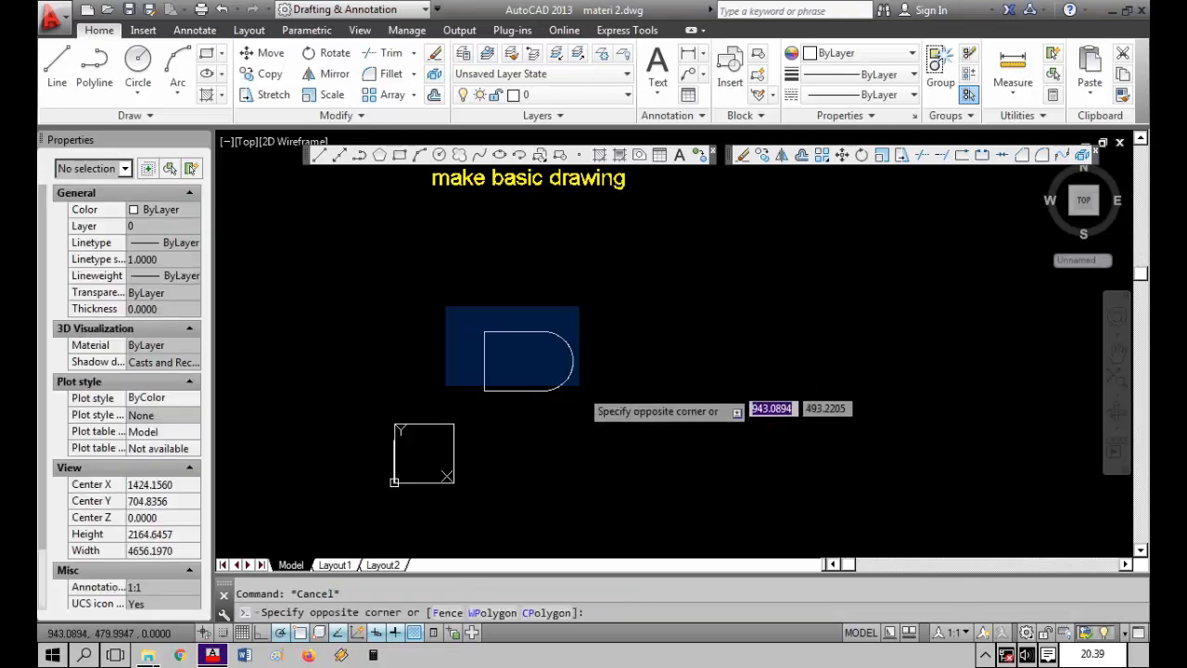
click(580, 385)
key(Escape)
click(555, 349)
click(540, 351)
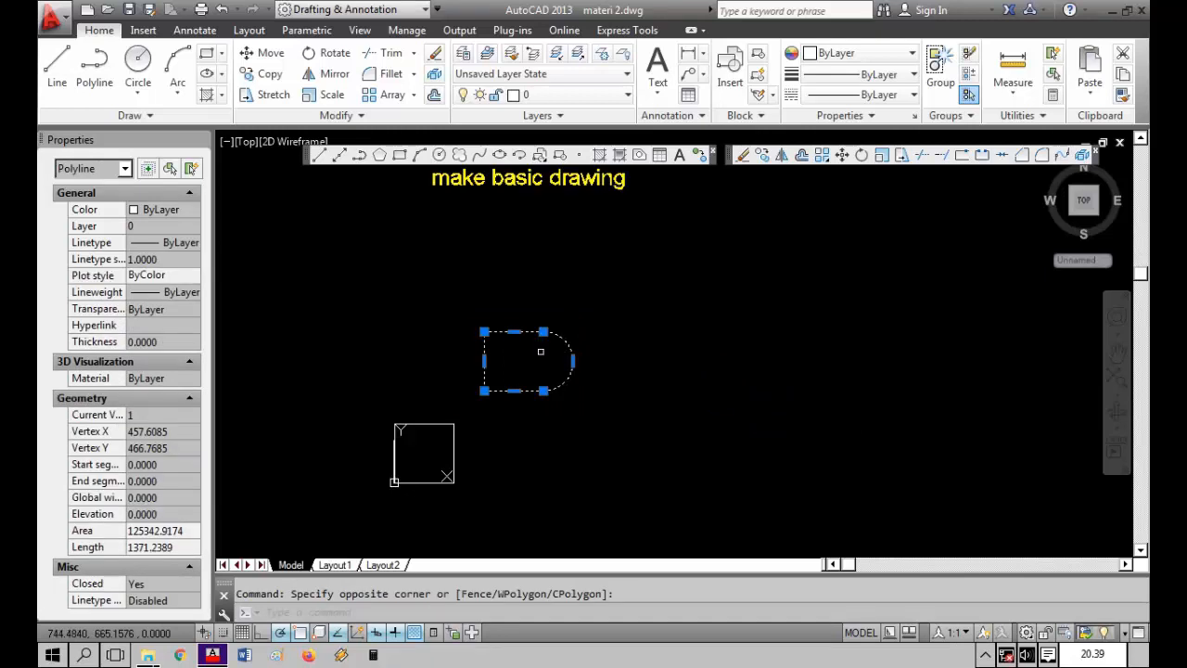
key(Escape)
click(547, 341)
key(Escape)
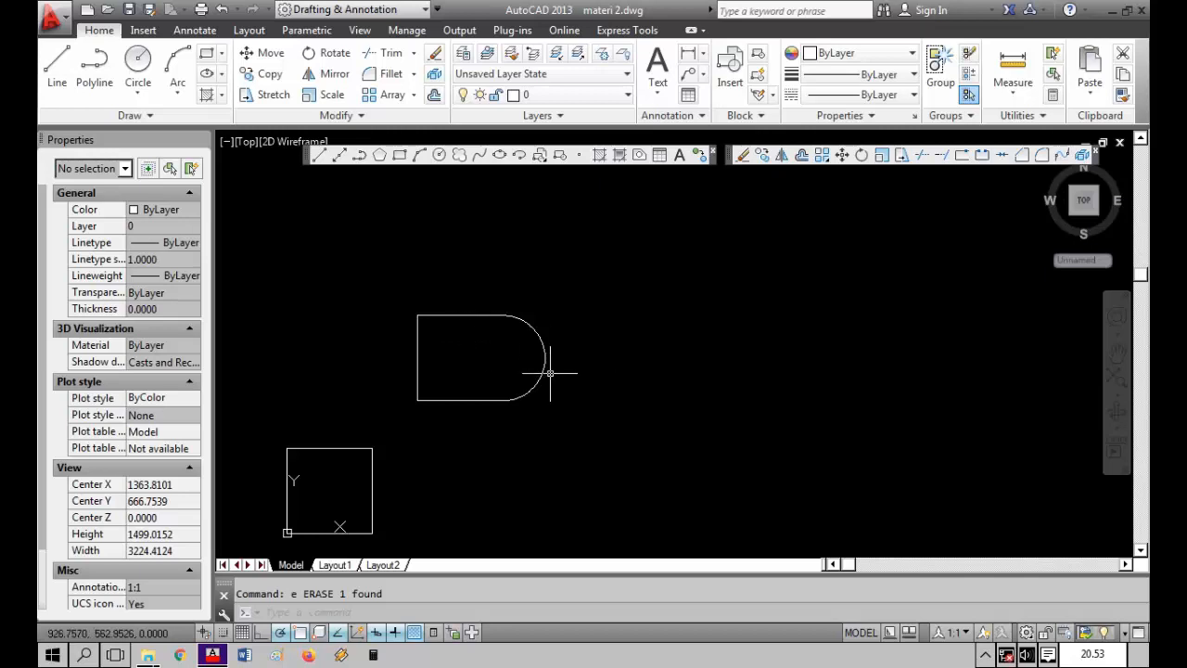
Step: Start a polyline to the right of the D shape with half-width 1 at the start and 3 at the end, drawing 300 units right
text(PL)
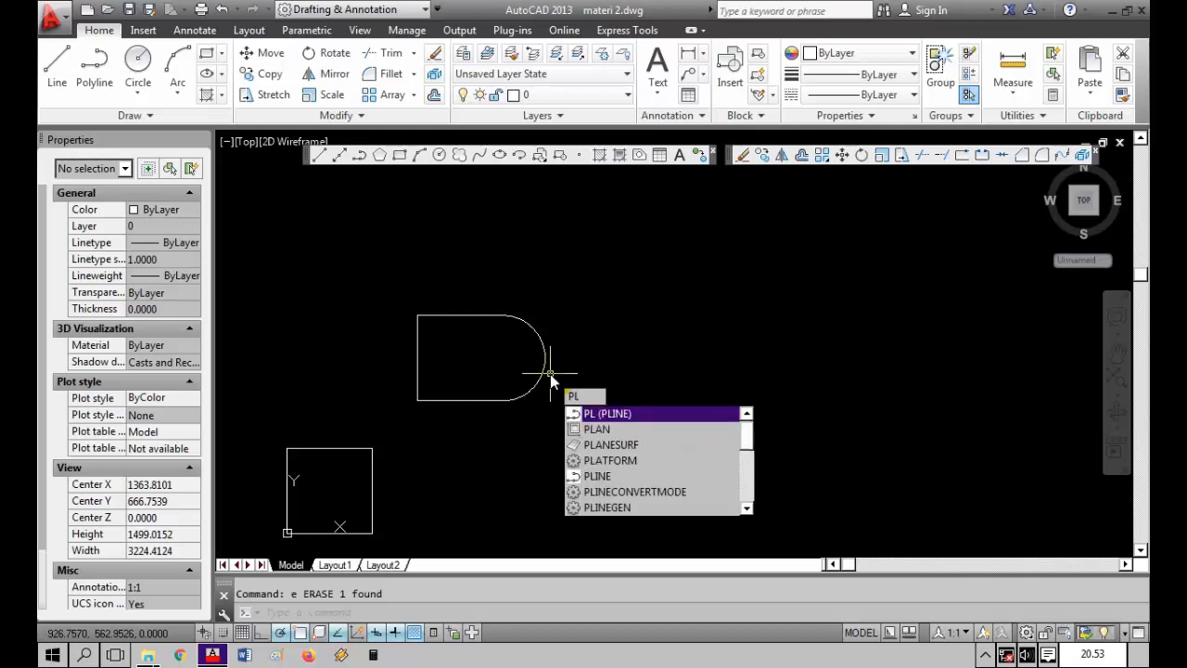
key(Return)
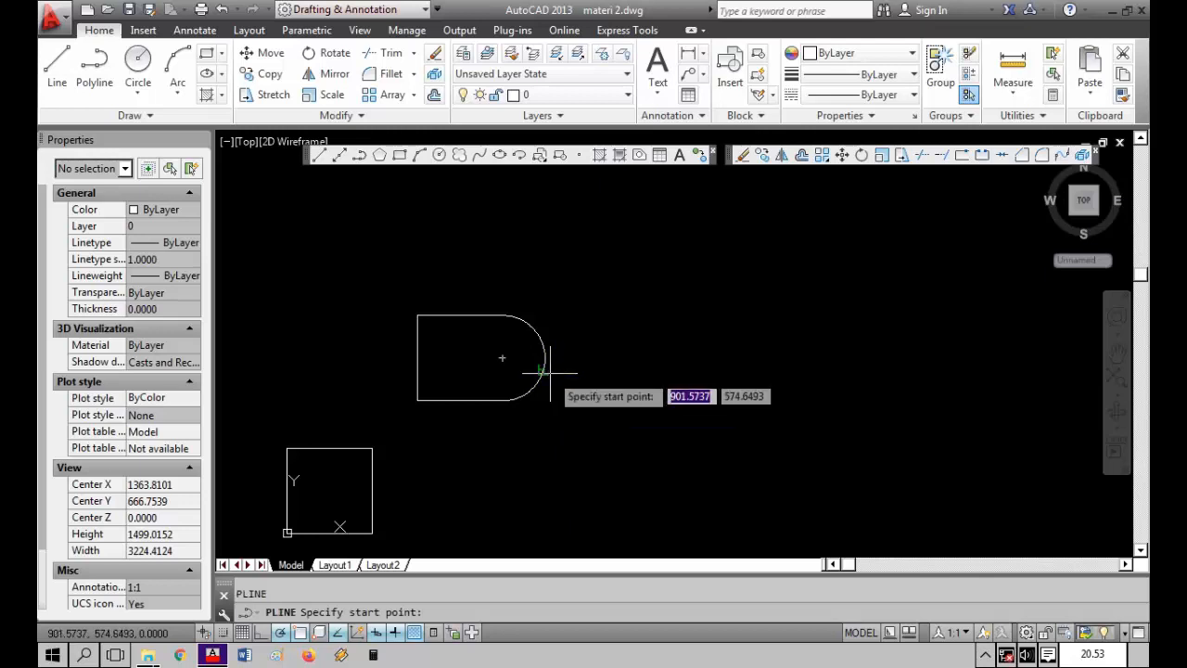
click(600, 390)
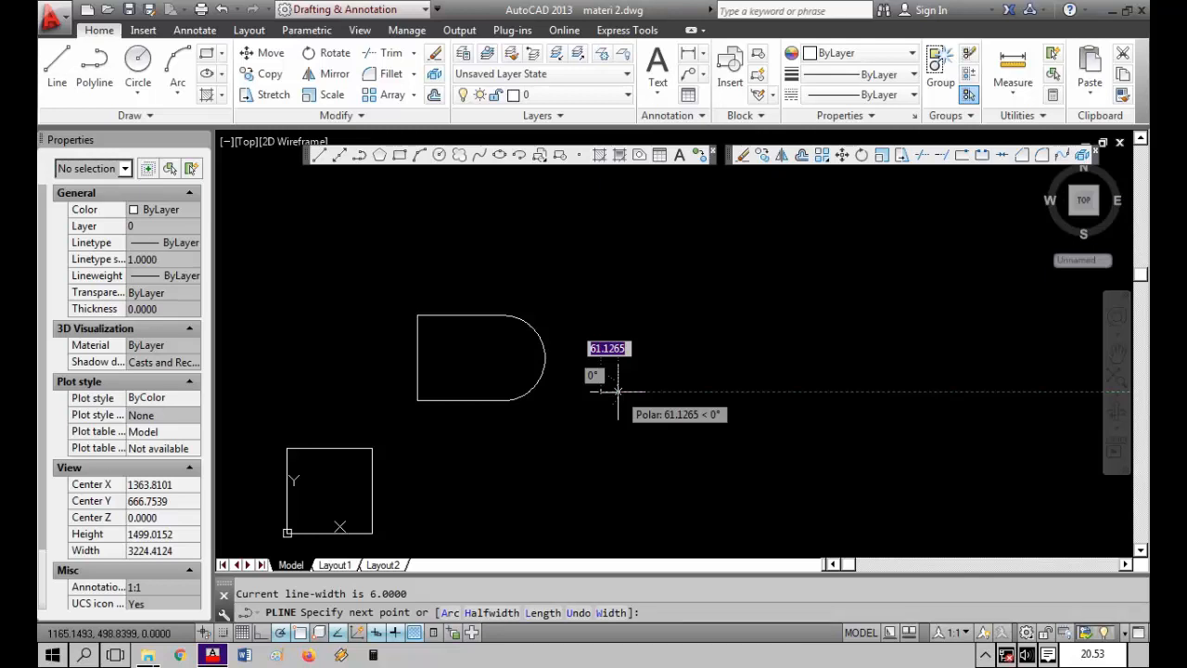
text(h)
key(Return)
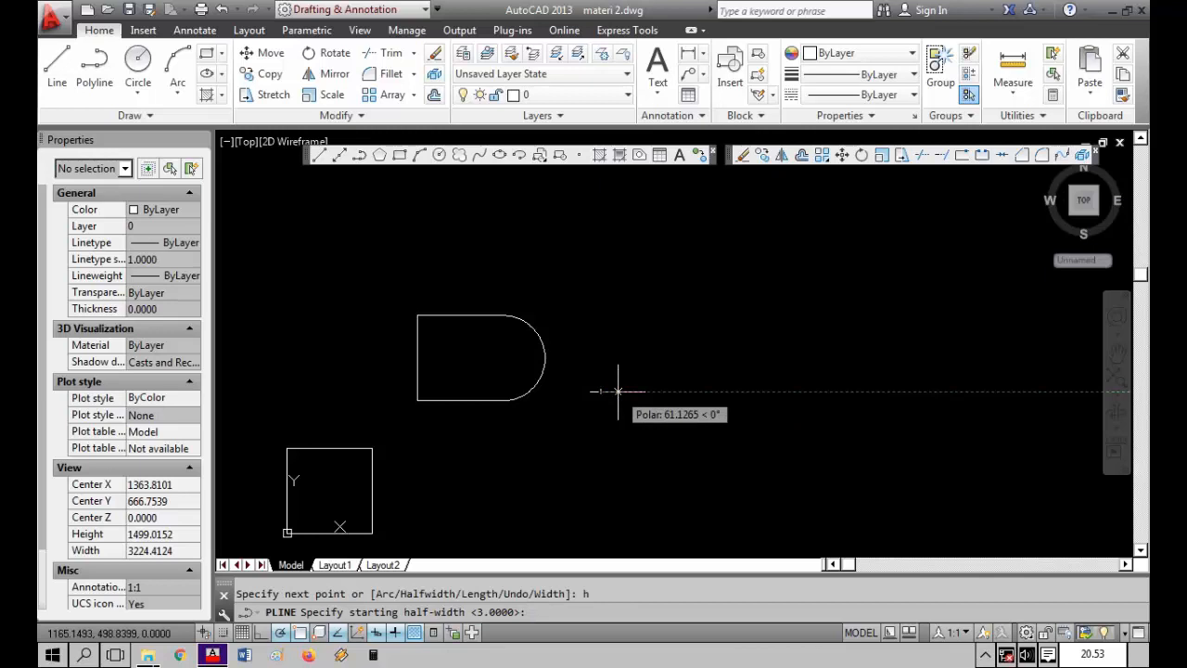
text(1)
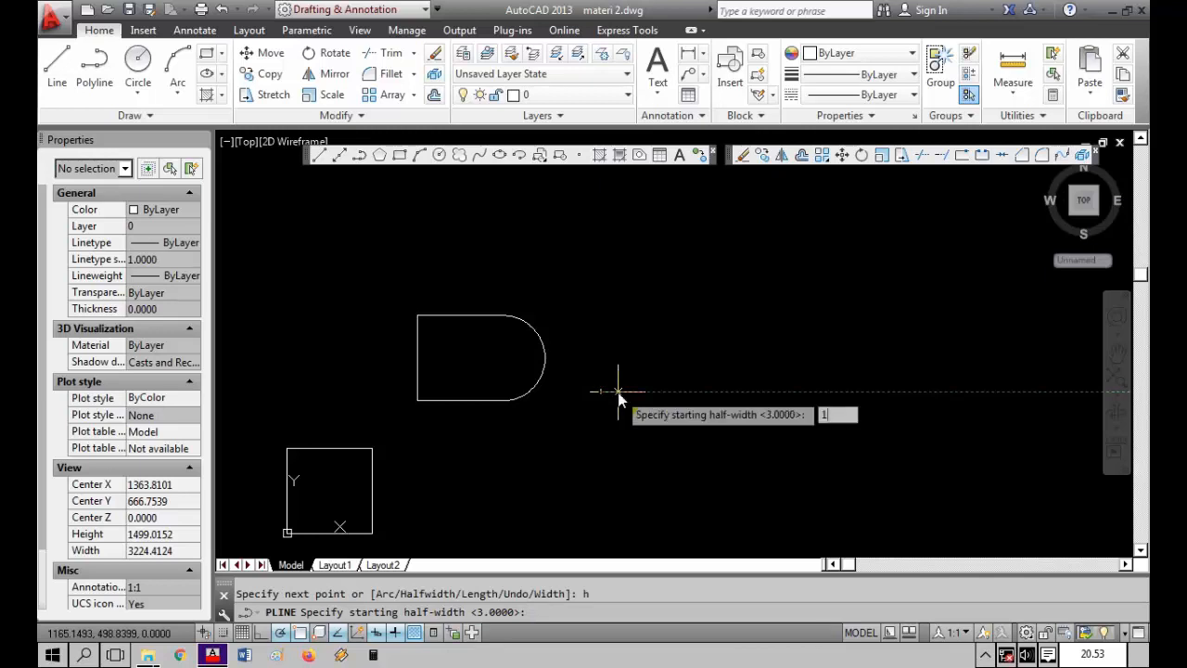
key(Return)
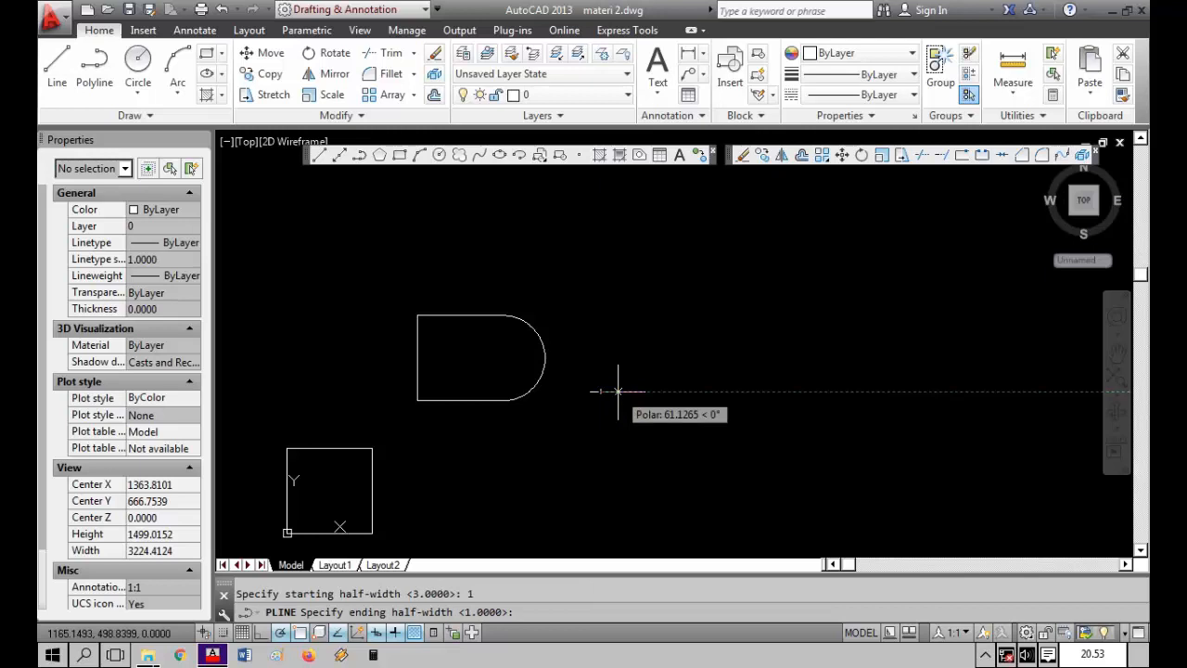
text(3)
key(Return)
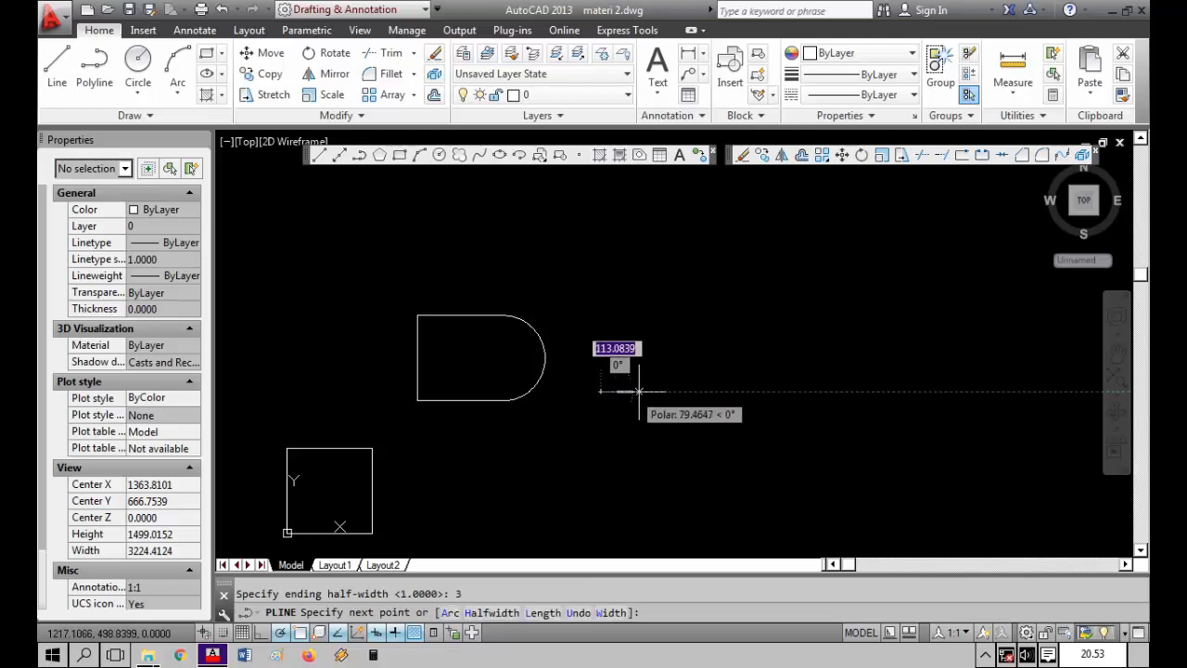
text(300)
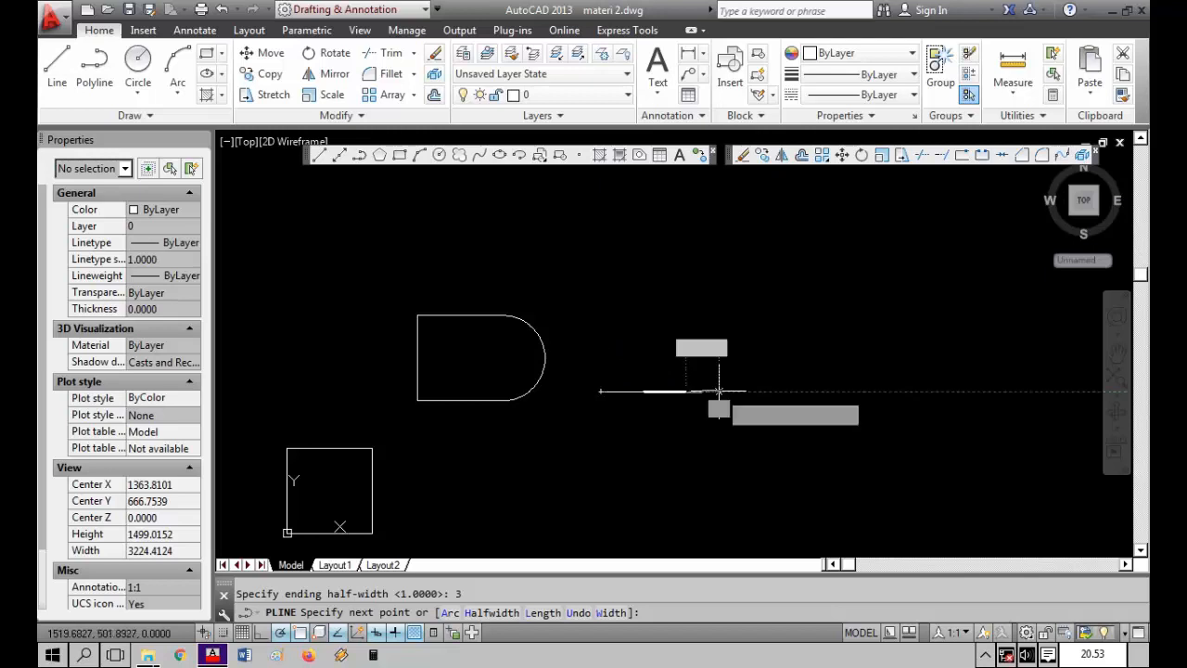
Step: Complete the tapered polyline's 300-unit segment and end the polyline there
key(Return)
scroll(693, 394, up, 4)
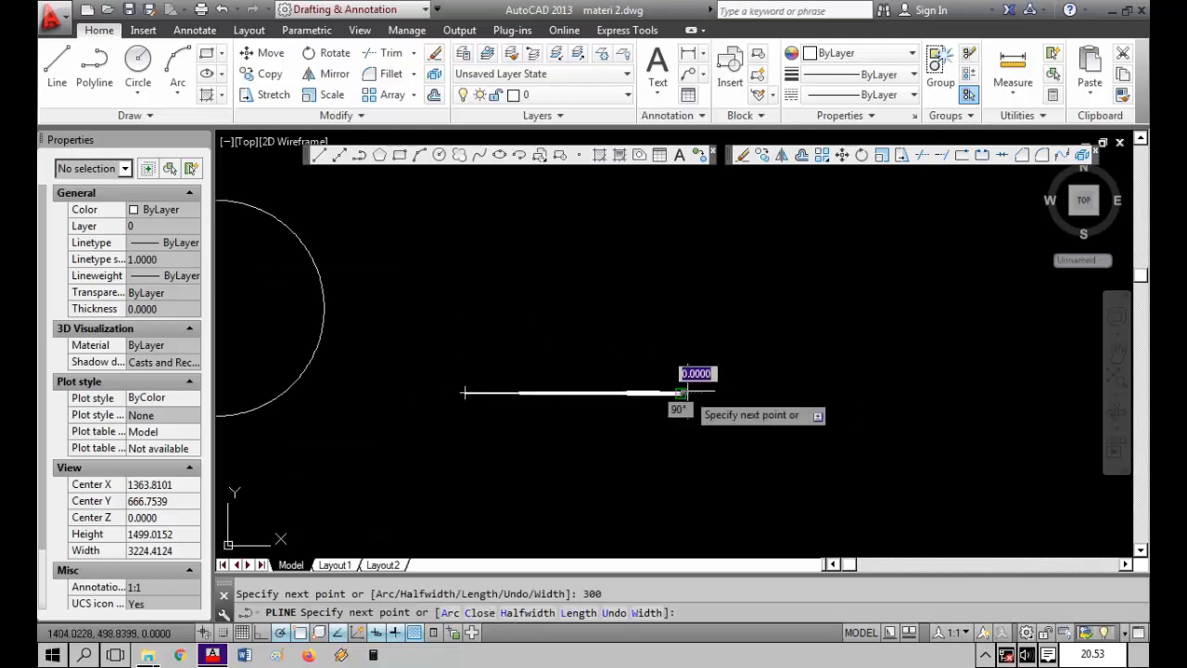
scroll(624, 411, up, 2)
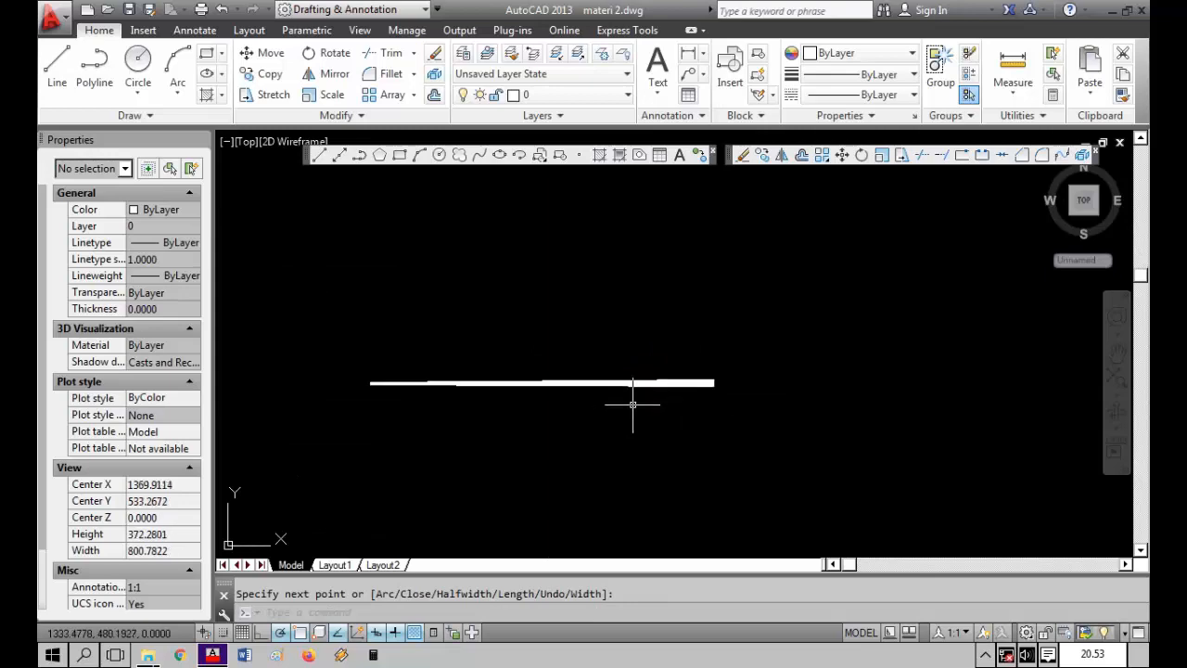
Step: Select the tapered polyline at its narrow and wide ends to examine how the half-width changes along its length
click(625, 406)
click(556, 360)
key(Escape)
click(384, 397)
click(364, 358)
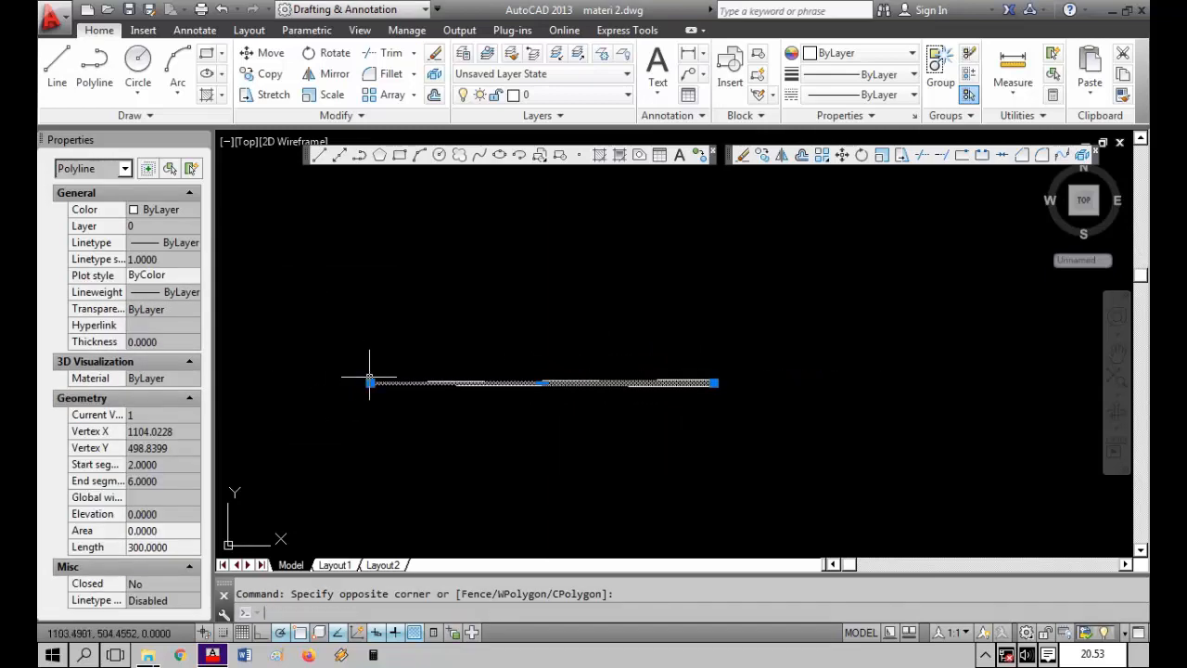
key(Escape)
click(377, 390)
click(331, 334)
key(Escape)
click(377, 393)
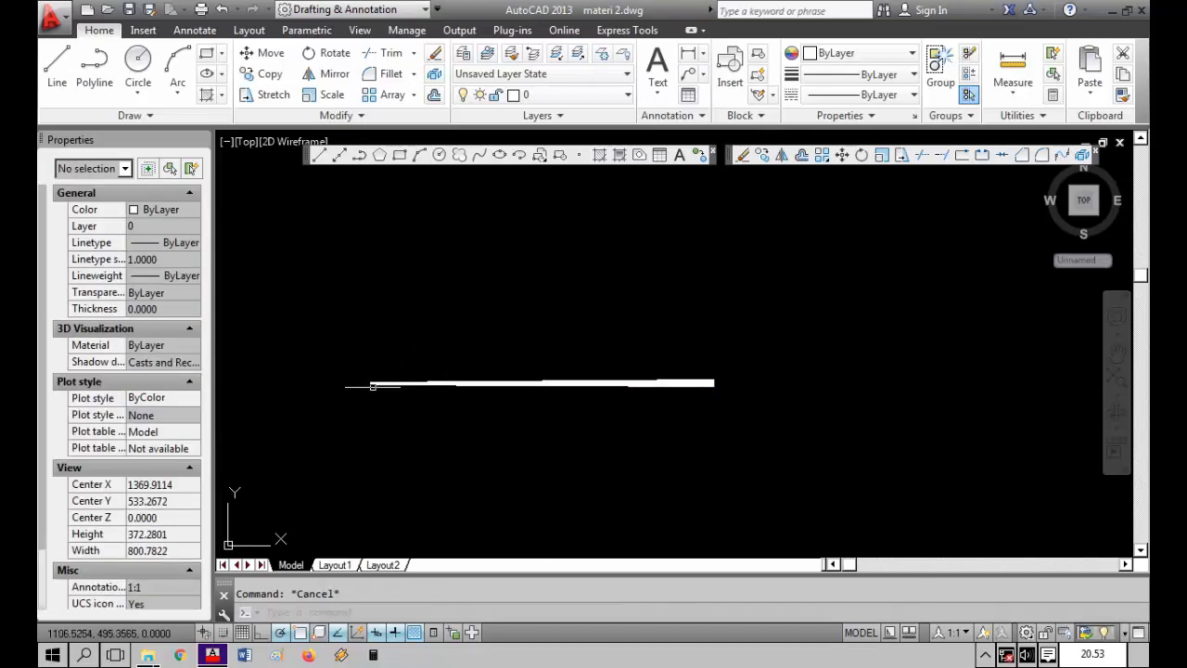
click(352, 352)
key(Escape)
click(702, 392)
click(694, 366)
scroll(694, 368, down, 3)
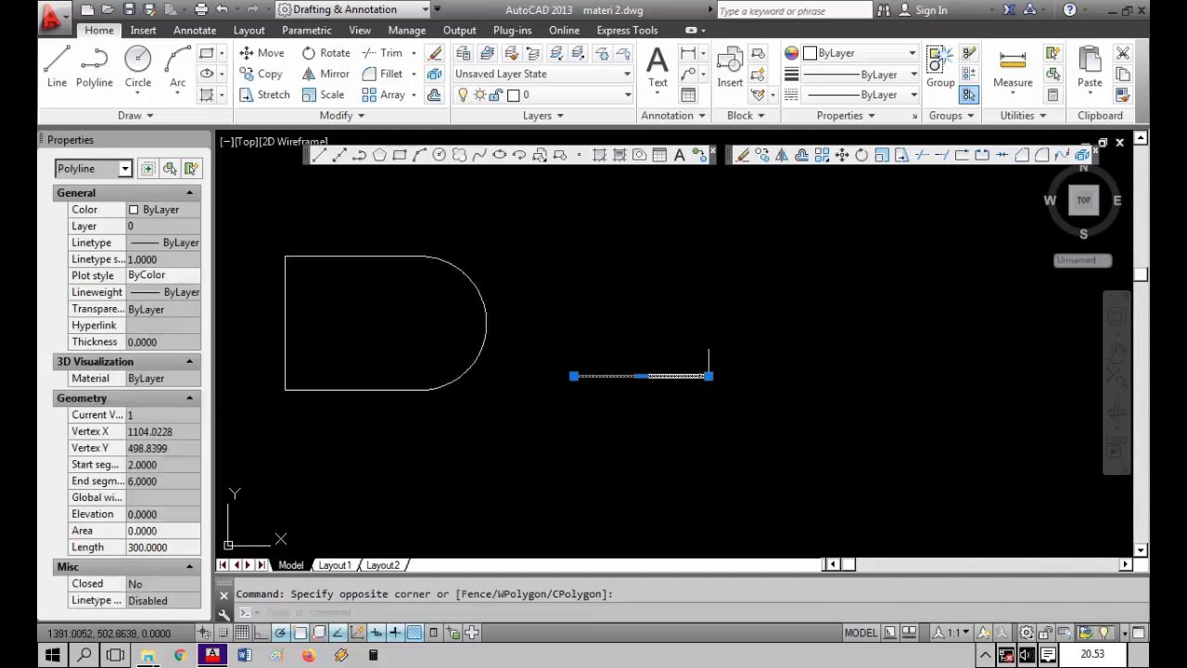
key(Escape)
Step: Delete the tapered polyline to the right of the D shape
scroll(697, 408, down, 1)
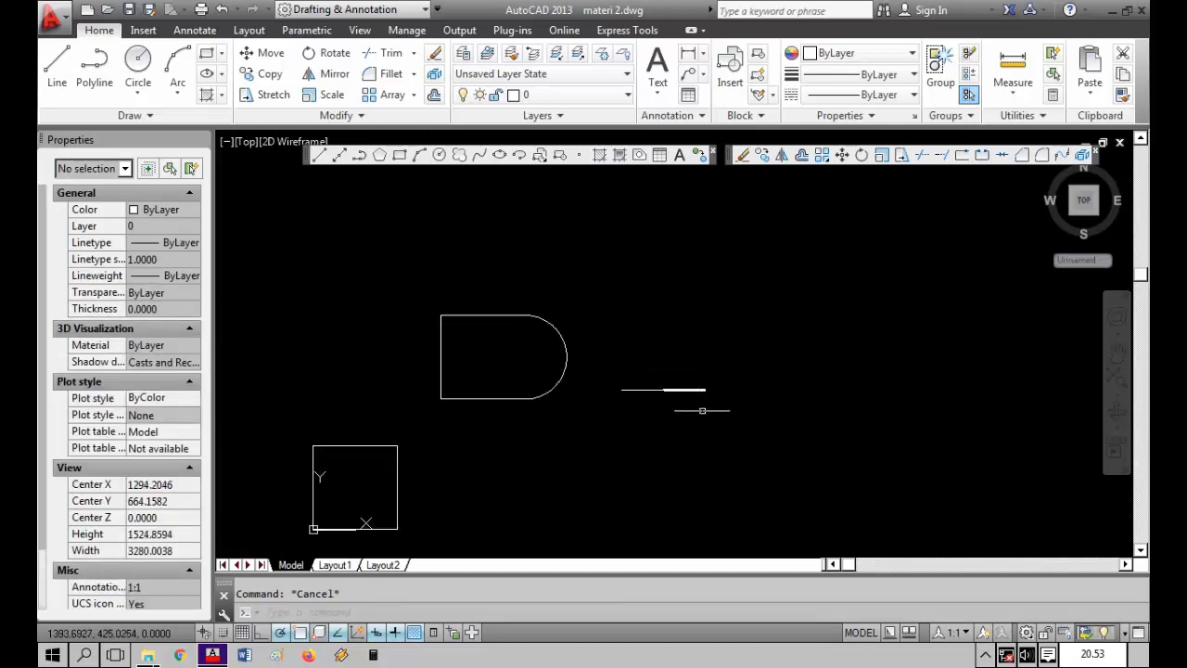
click(703, 411)
click(686, 376)
key(Delete)
key(Escape)
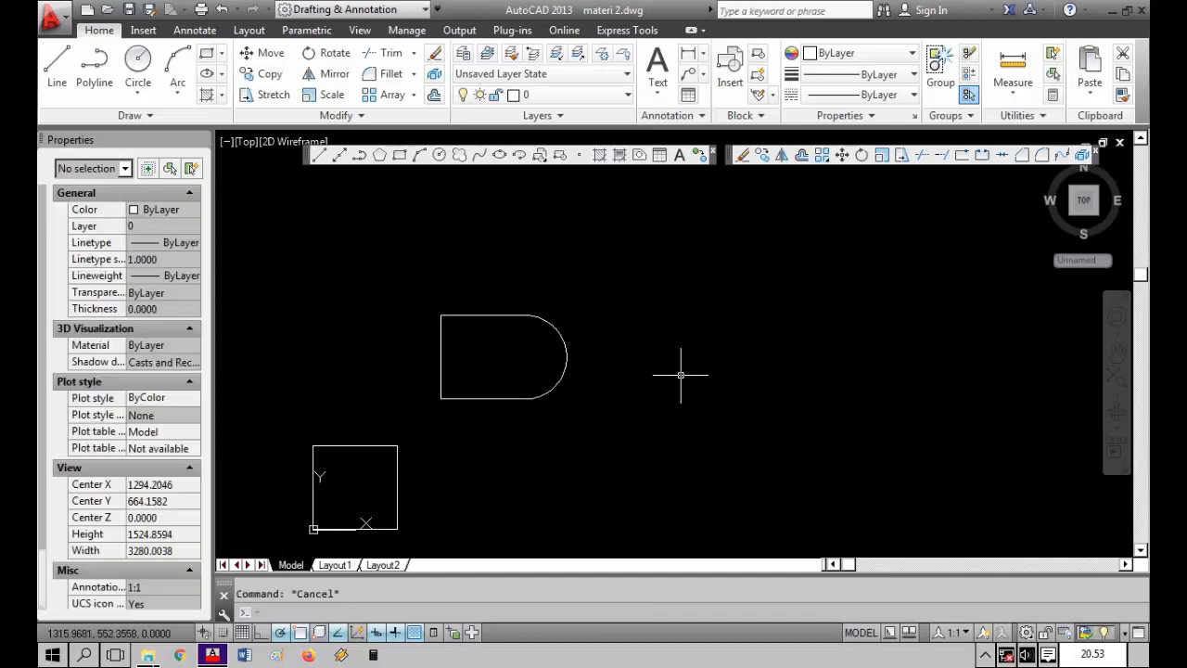
Step: Start a polyline at about 1117,503 with starting and ending width 3, and draw 300 units to the right
text(pl)
key(Return)
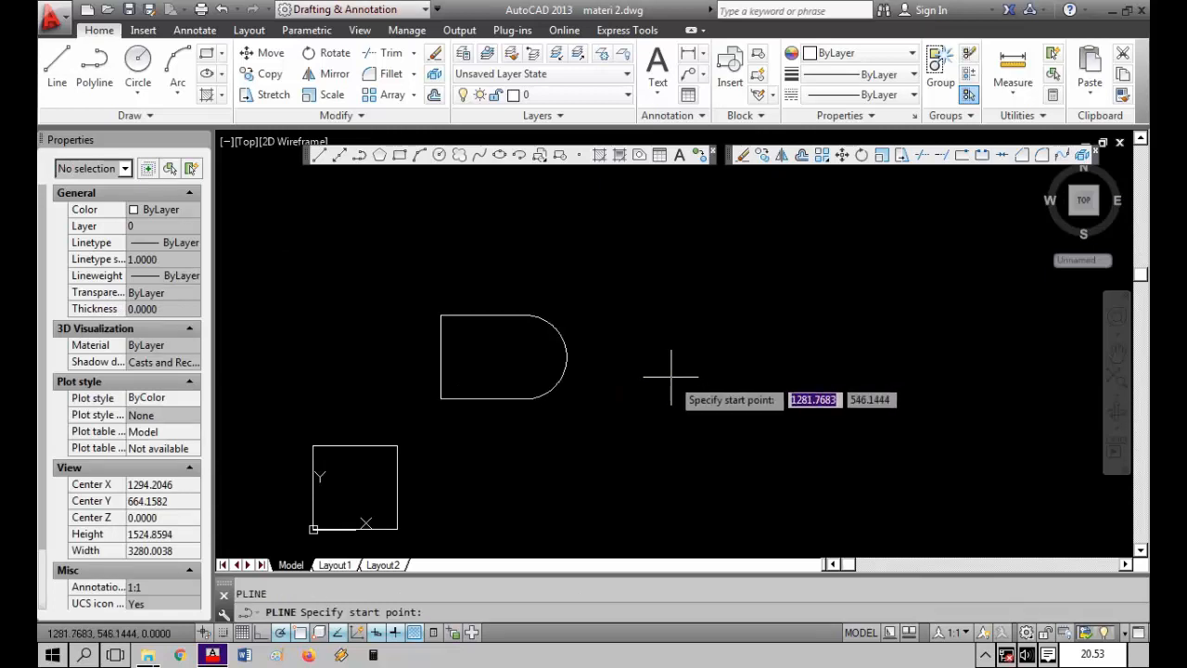
click(624, 388)
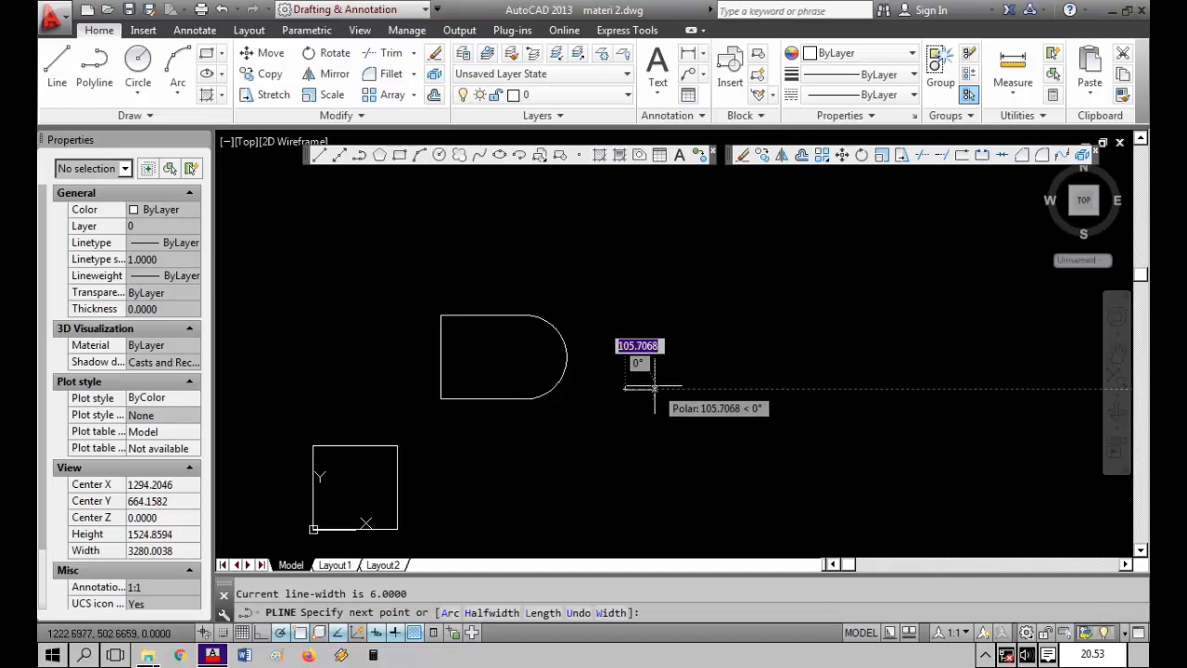
text(w)
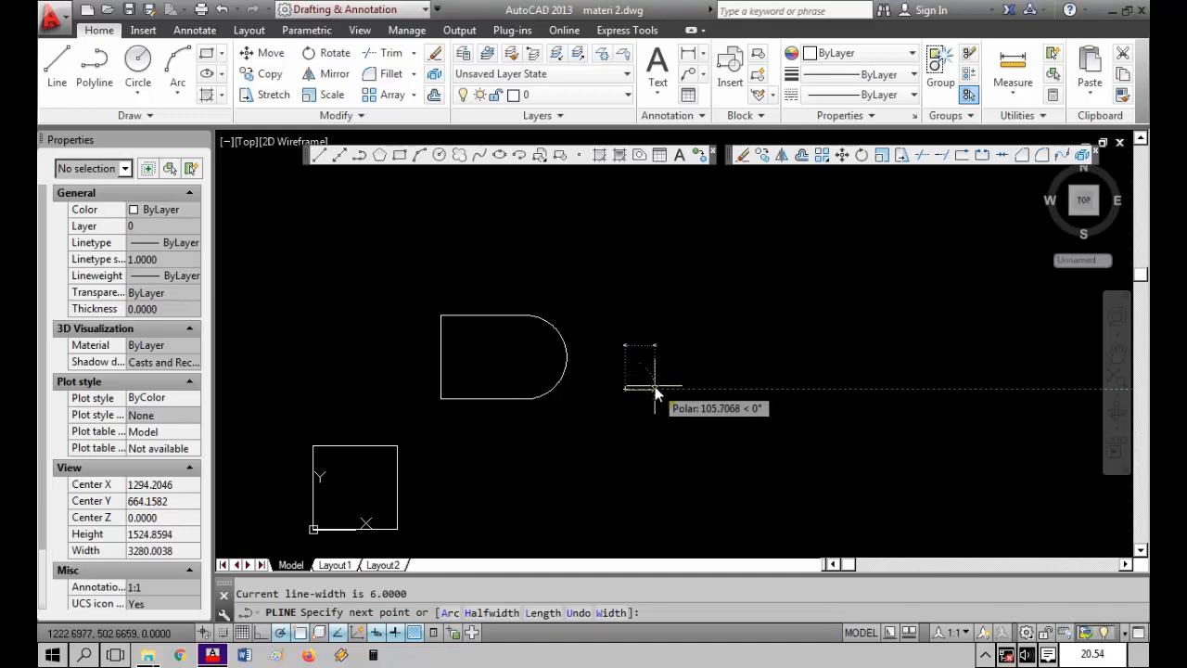
key(Return)
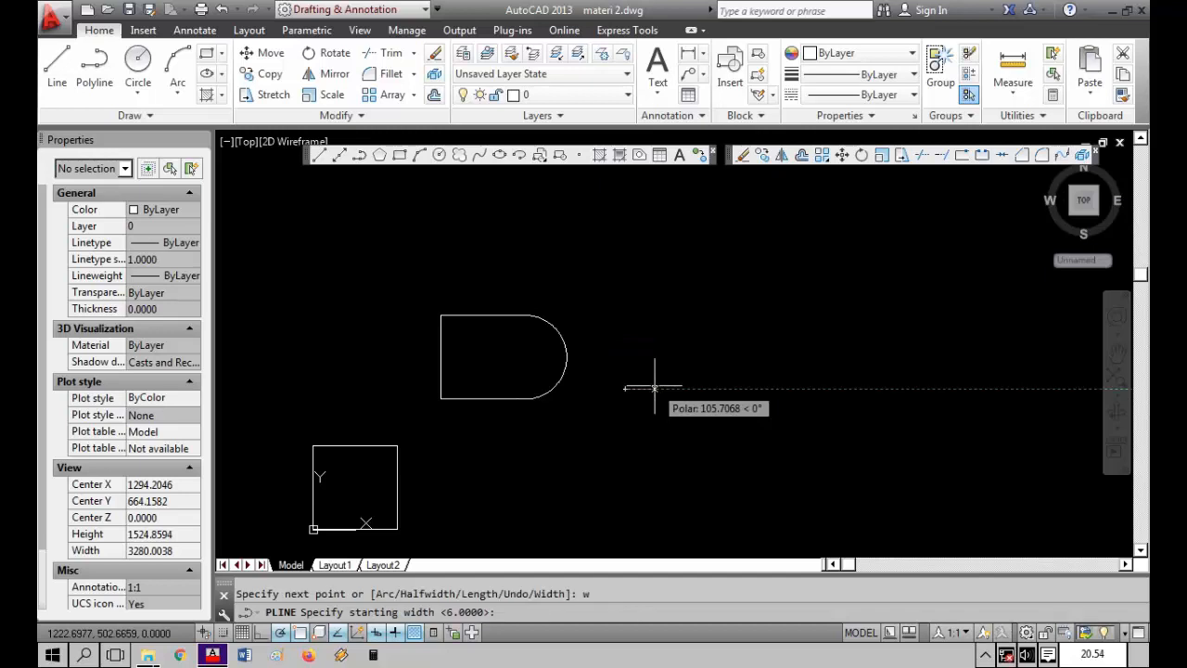
text(3)
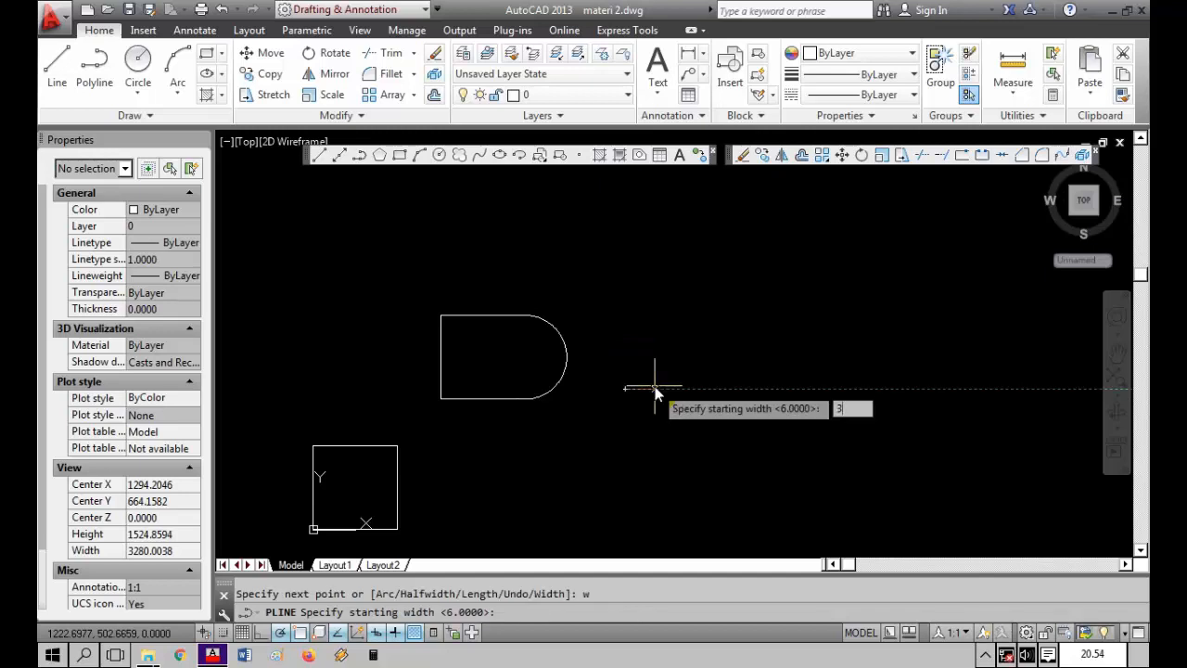
key(Return)
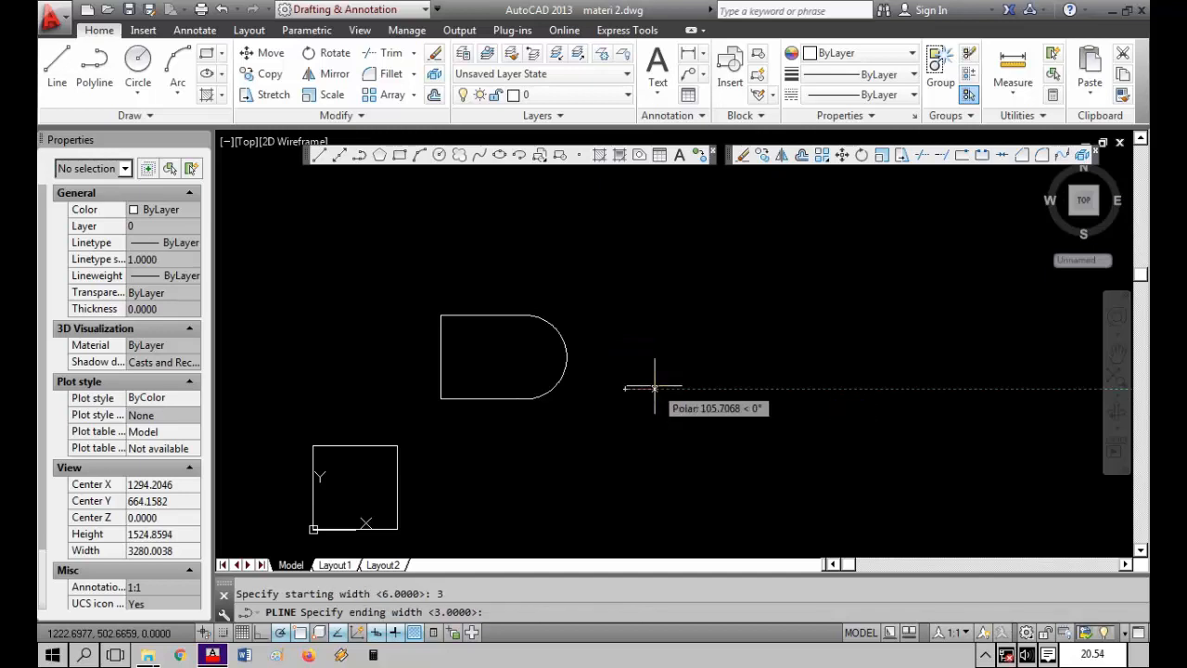
key(Return)
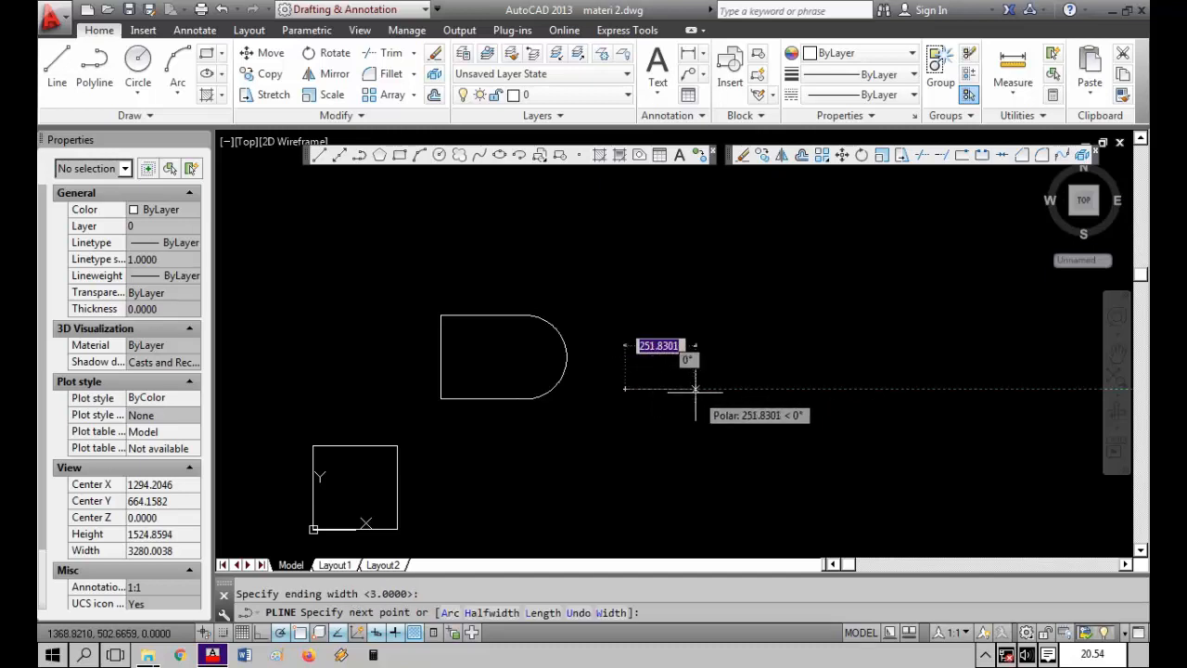
text(300)
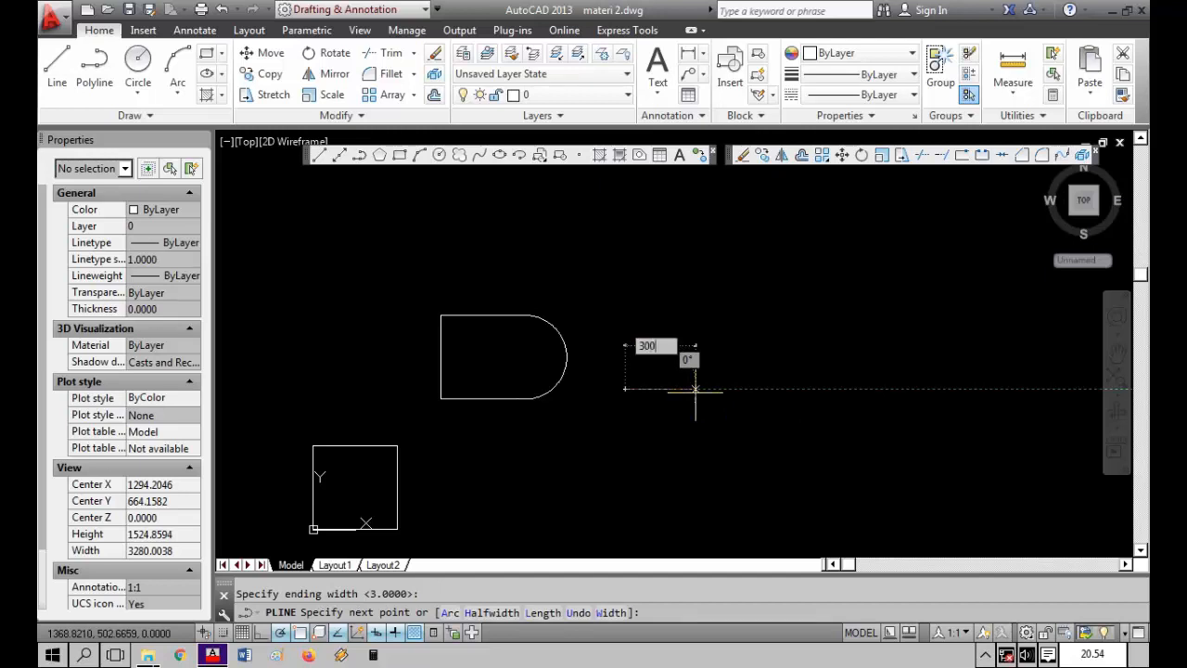
key(Return)
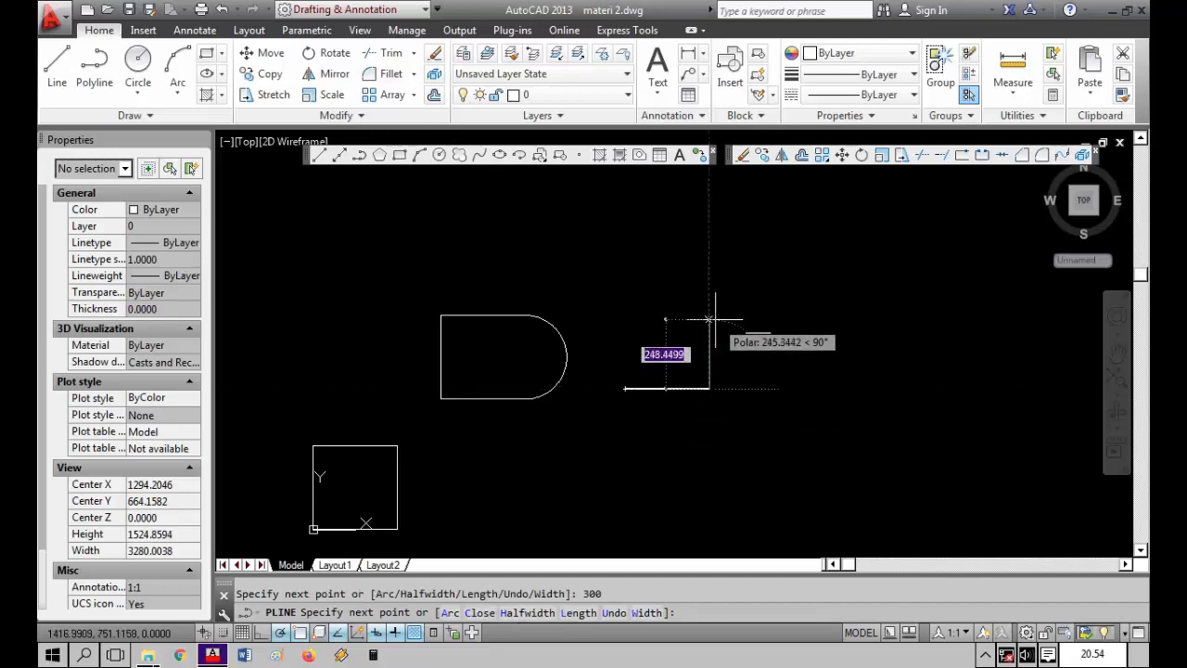
Step: Continue the wide polyline 300 units up and 300 units left, and close it into a square
text(300)
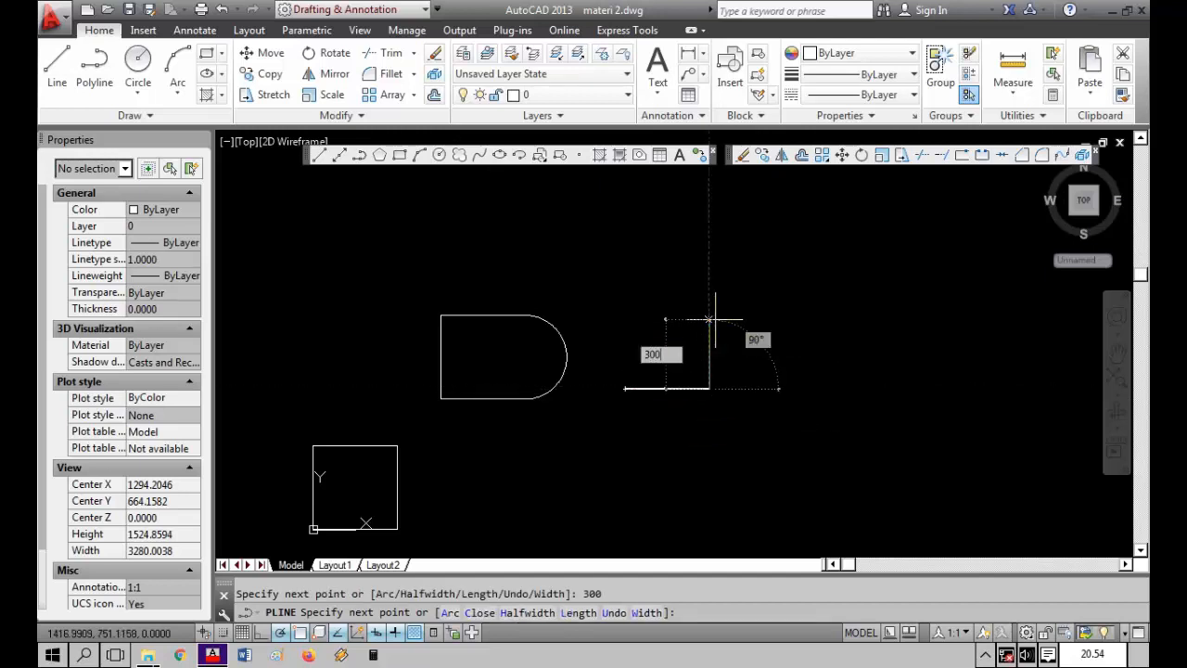
key(Return)
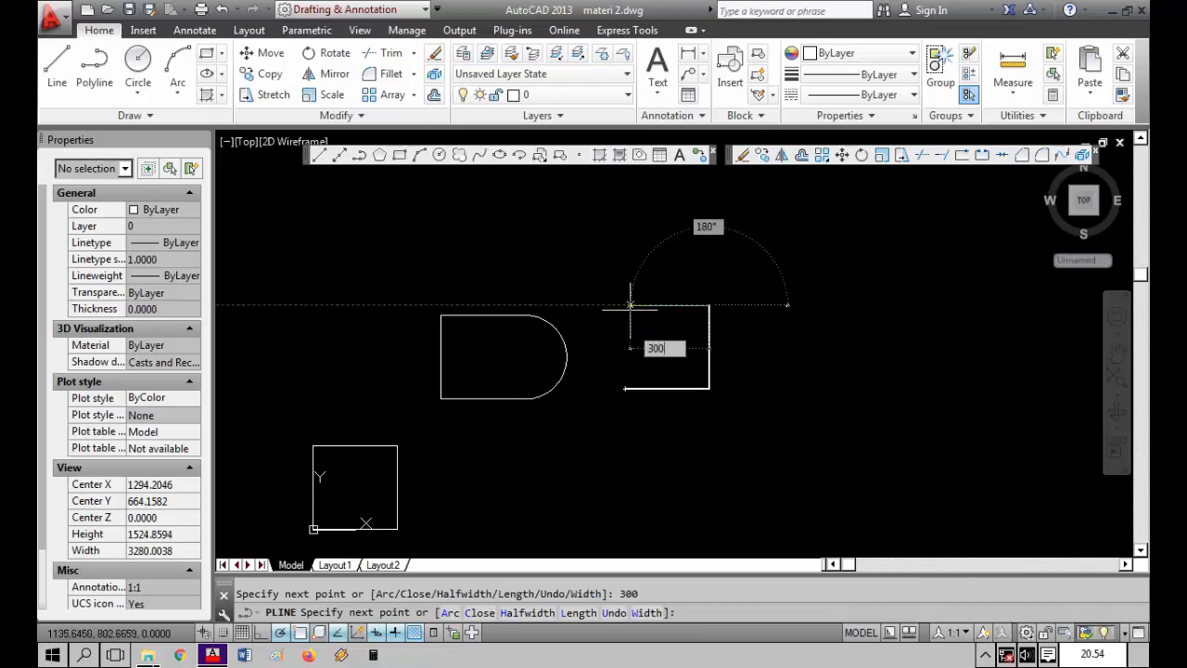
text(cl)
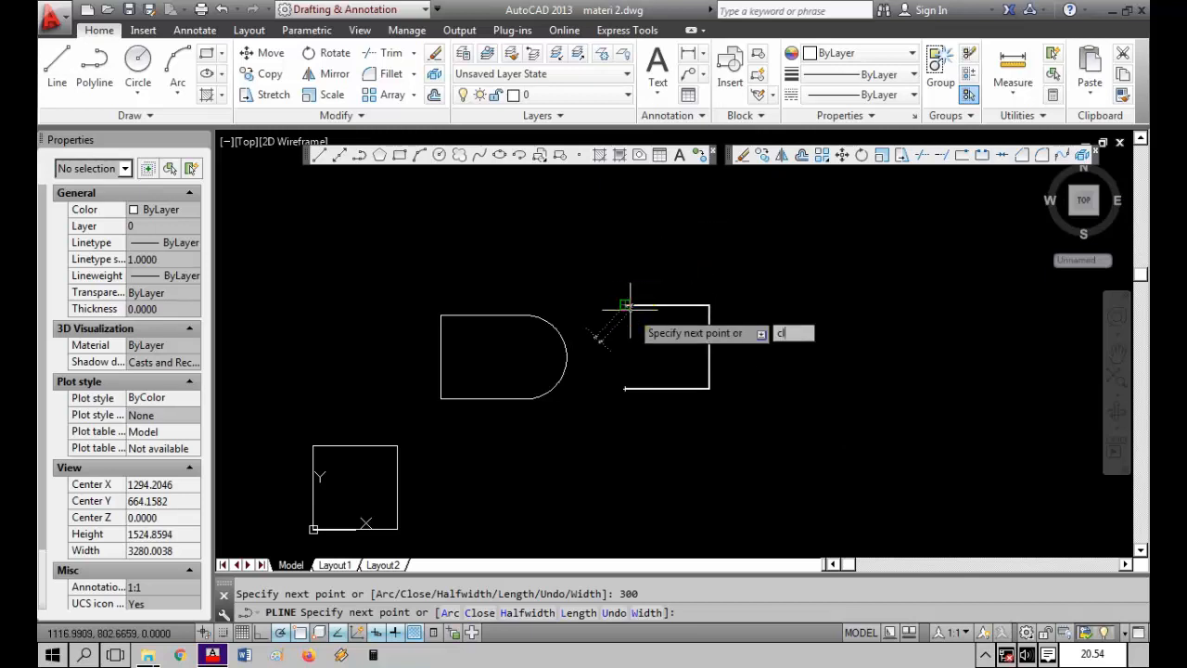
key(Return)
Step: Select the wide polyline square and the thin square below the D shape in turn to compare them
click(649, 323)
click(628, 265)
key(Escape)
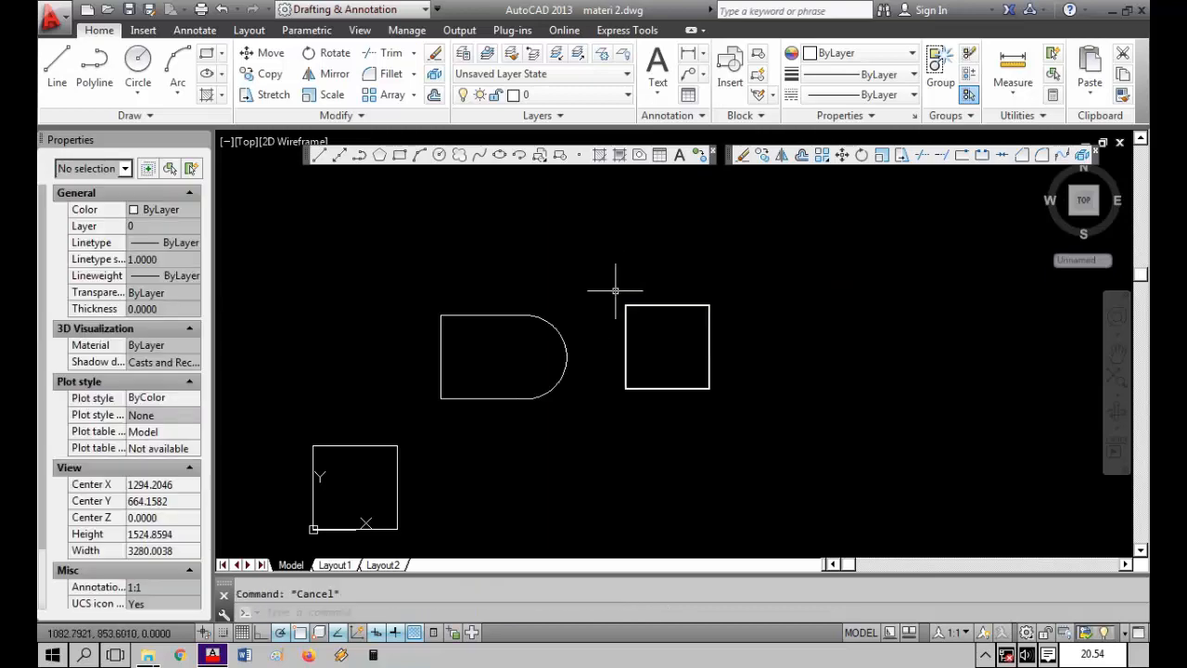
click(665, 315)
click(646, 284)
key(Escape)
click(357, 468)
click(345, 425)
key(Escape)
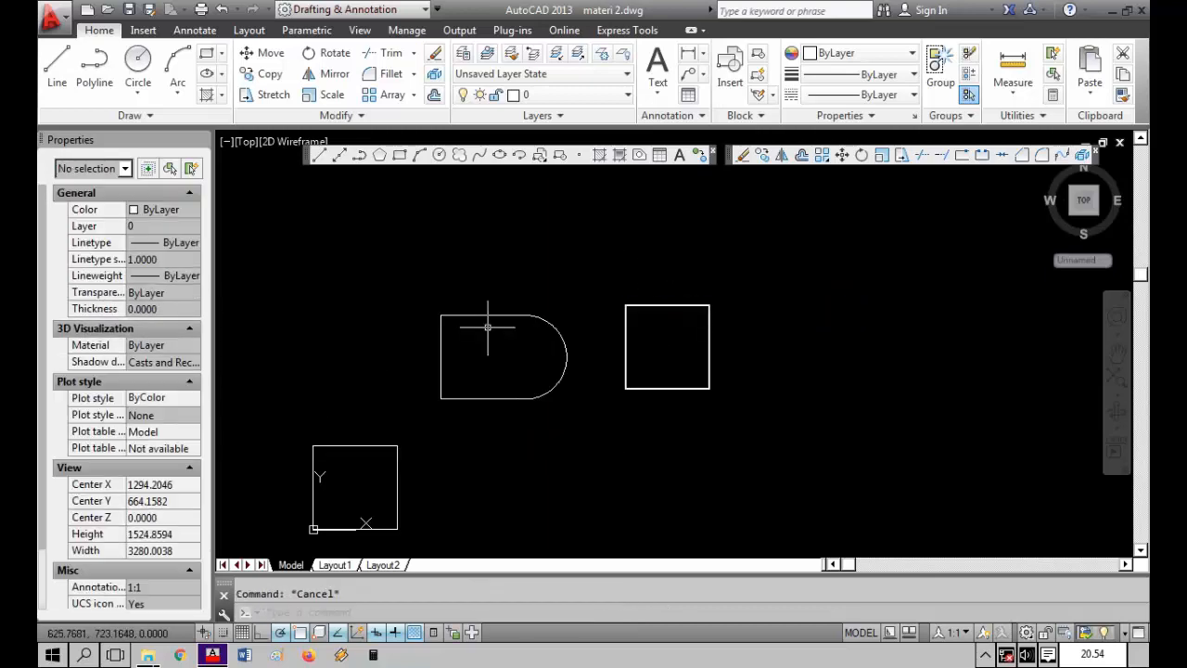
Step: Select the upper edge of the D-shaped polyline to compare its line thickness with the wide square
click(488, 328)
click(465, 284)
key(Escape)
click(508, 328)
click(471, 284)
key(Escape)
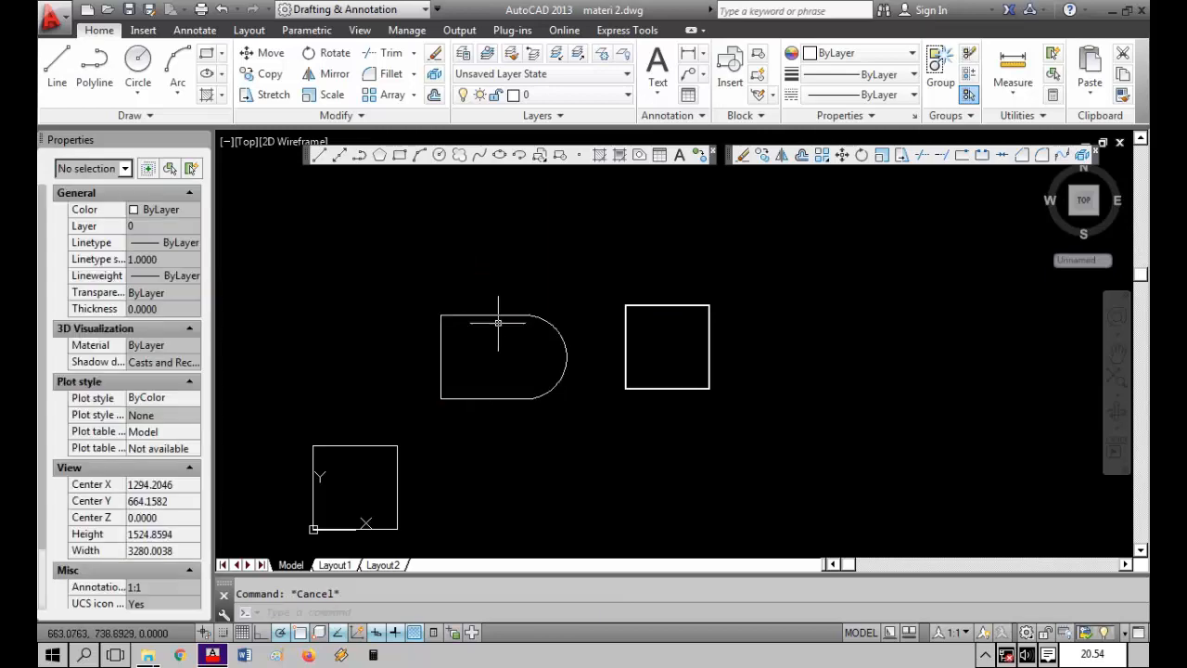
click(498, 322)
click(479, 296)
key(Escape)
Step: Select the wide square again to examine its polyline properties and midpoint grip options
click(677, 330)
click(664, 293)
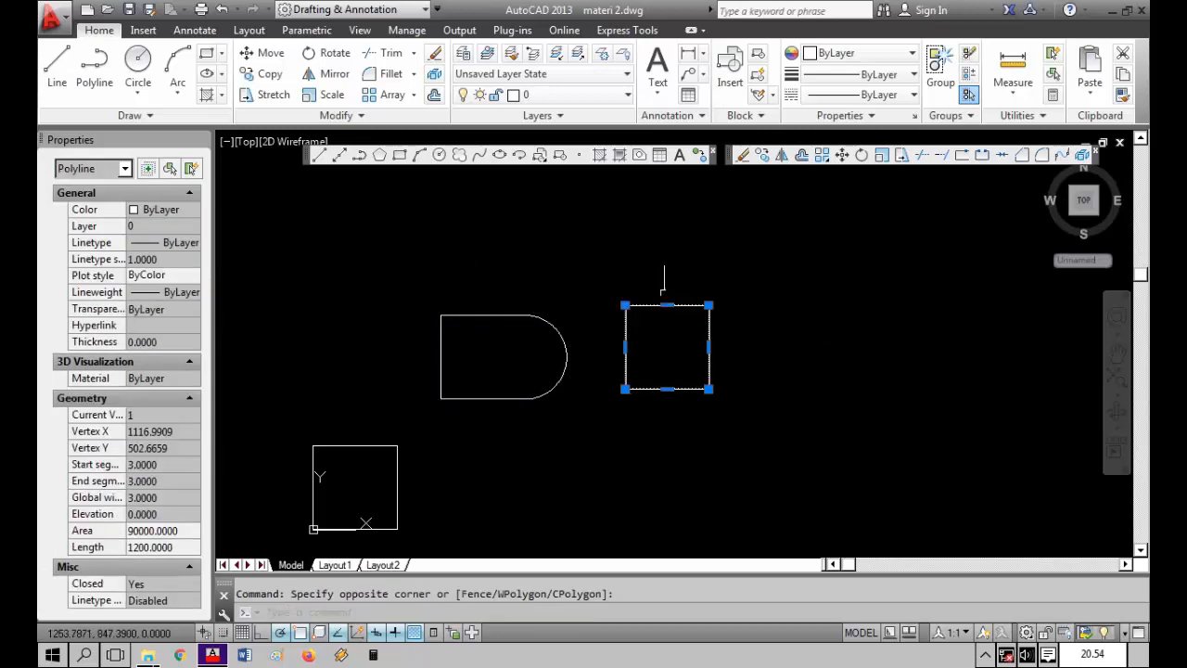
mouse_move(667, 305)
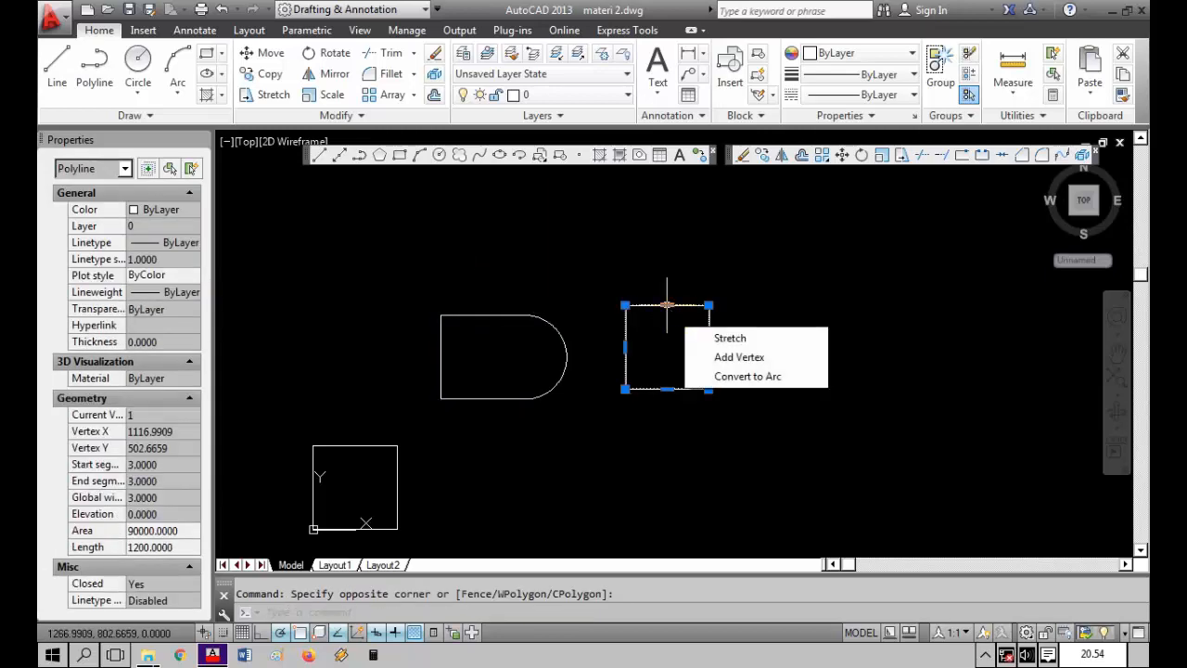
key(Escape)
click(625, 341)
key(Escape)
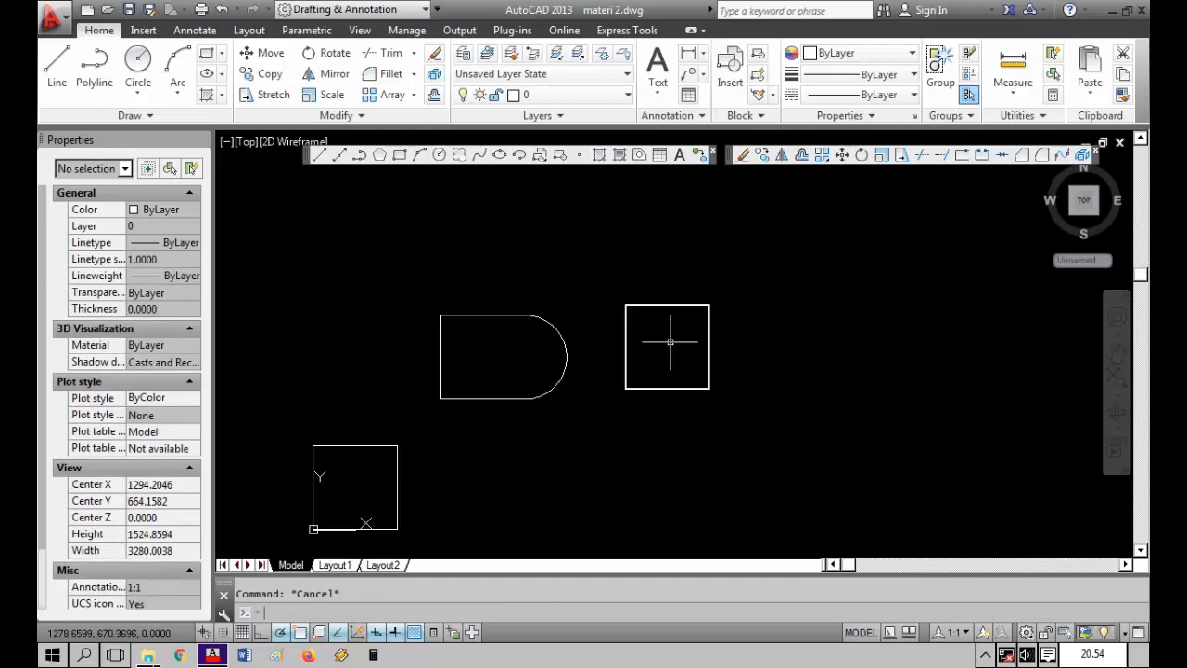
Step: Sketch a trial two-segment polyline to the right of the wide square with the current width, and erase it
text(p)
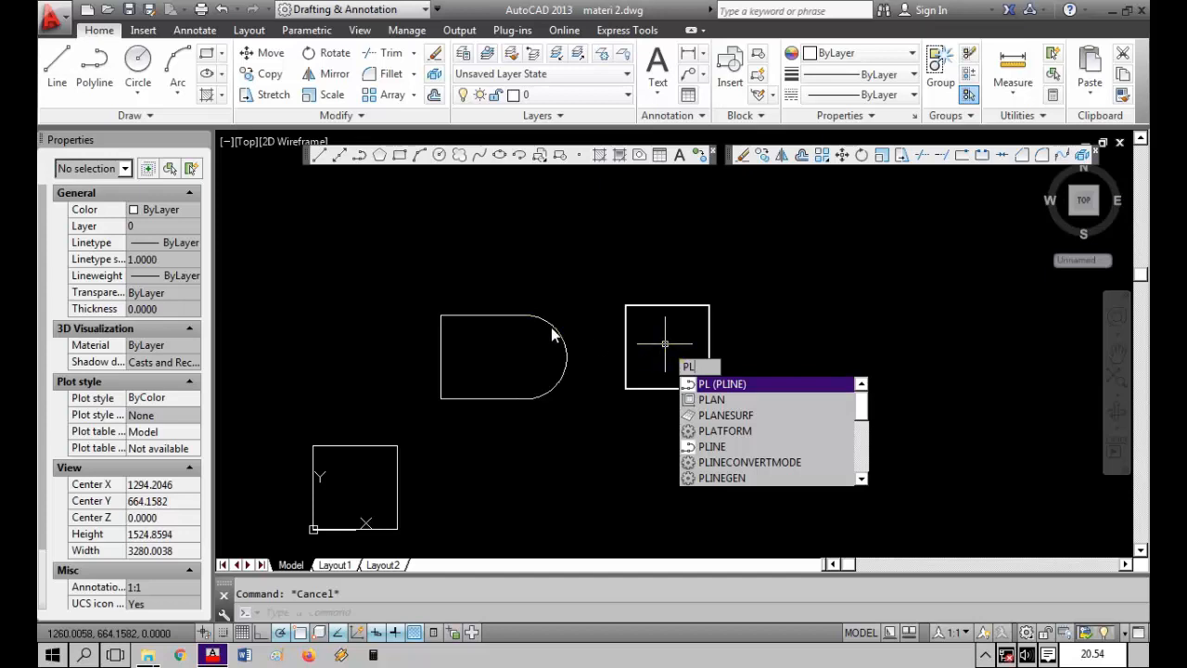
key(Return)
click(761, 359)
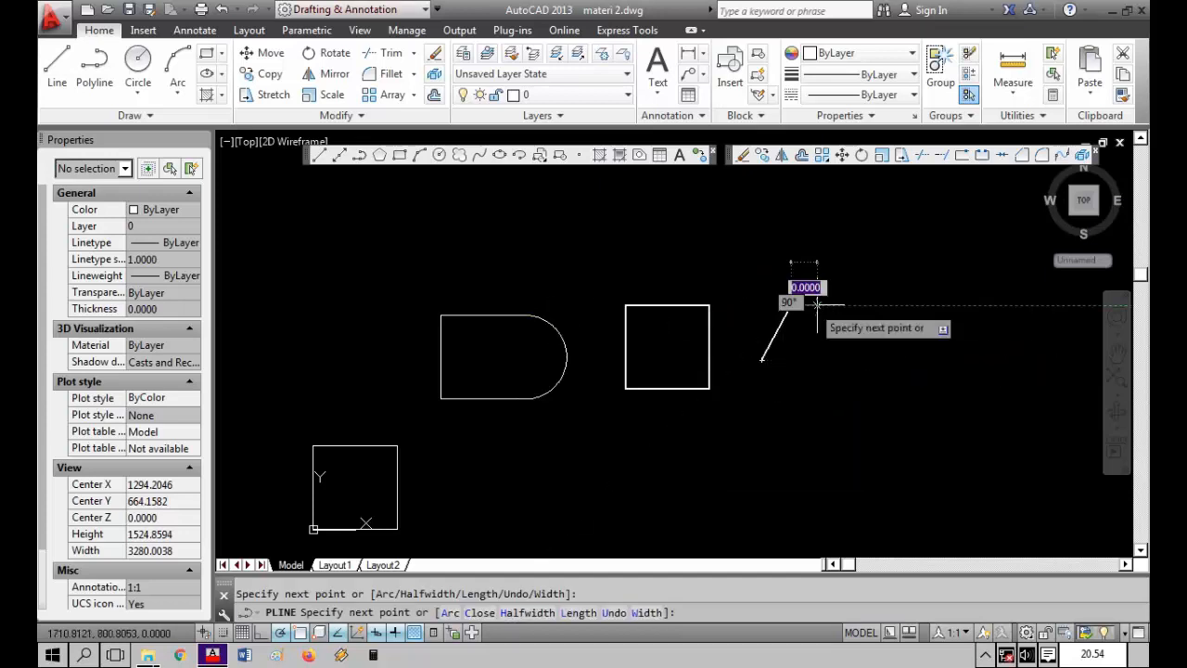
click(851, 321)
key(Return)
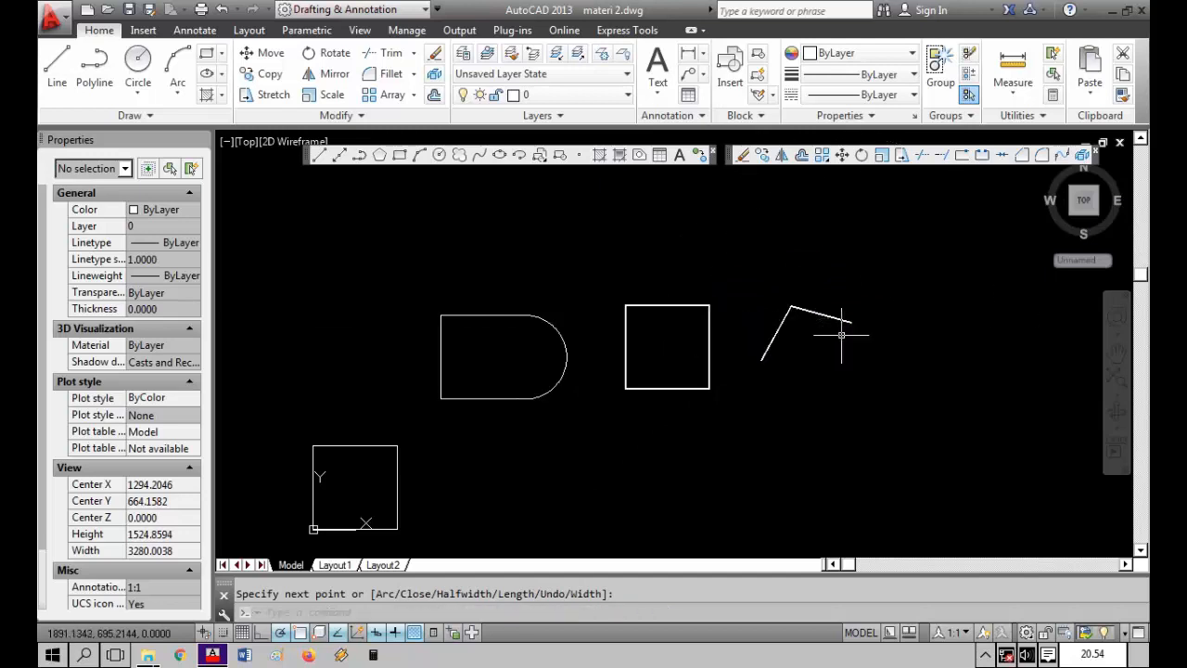
drag(841, 334, 784, 265)
key(Delete)
Step: Start a polyline at about 1596,565 with starting and ending width reset to 0, and draw 300 units to the right
text(p)
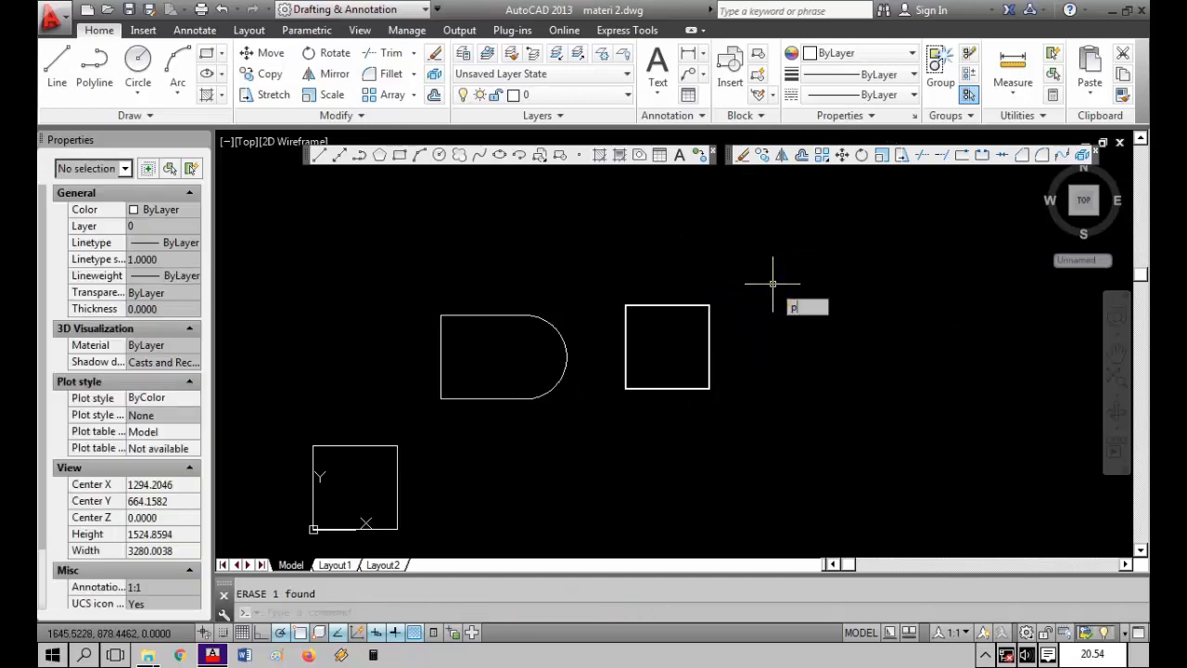
text(l)
key(Return)
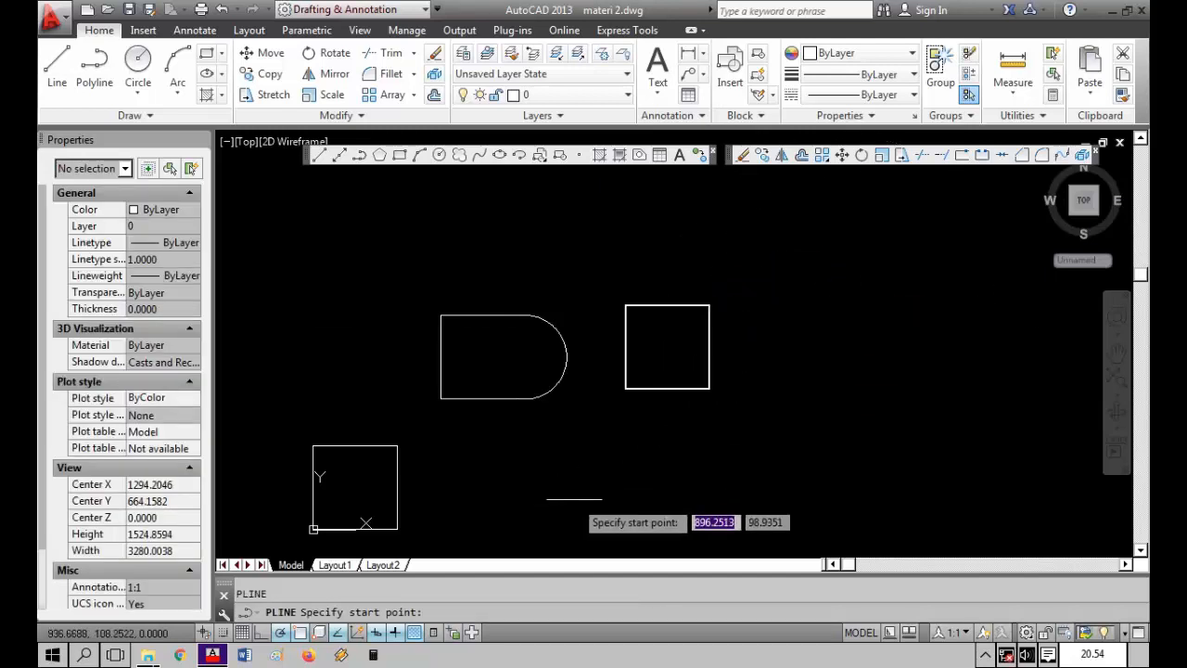
click(759, 370)
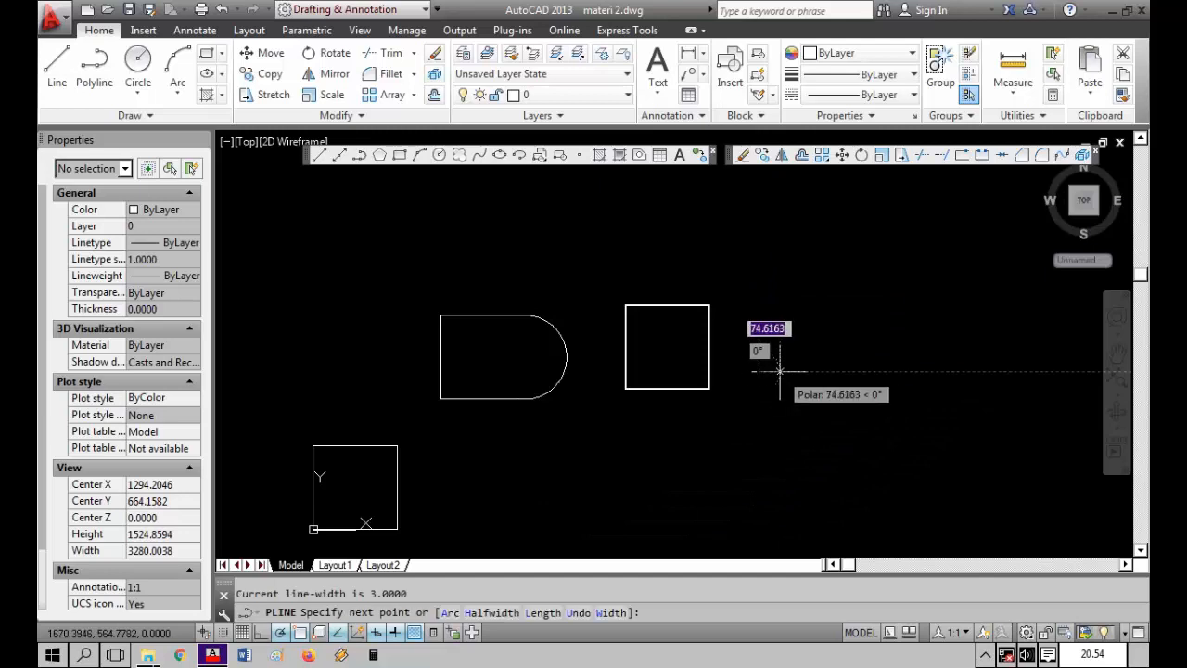
text(w)
key(Return)
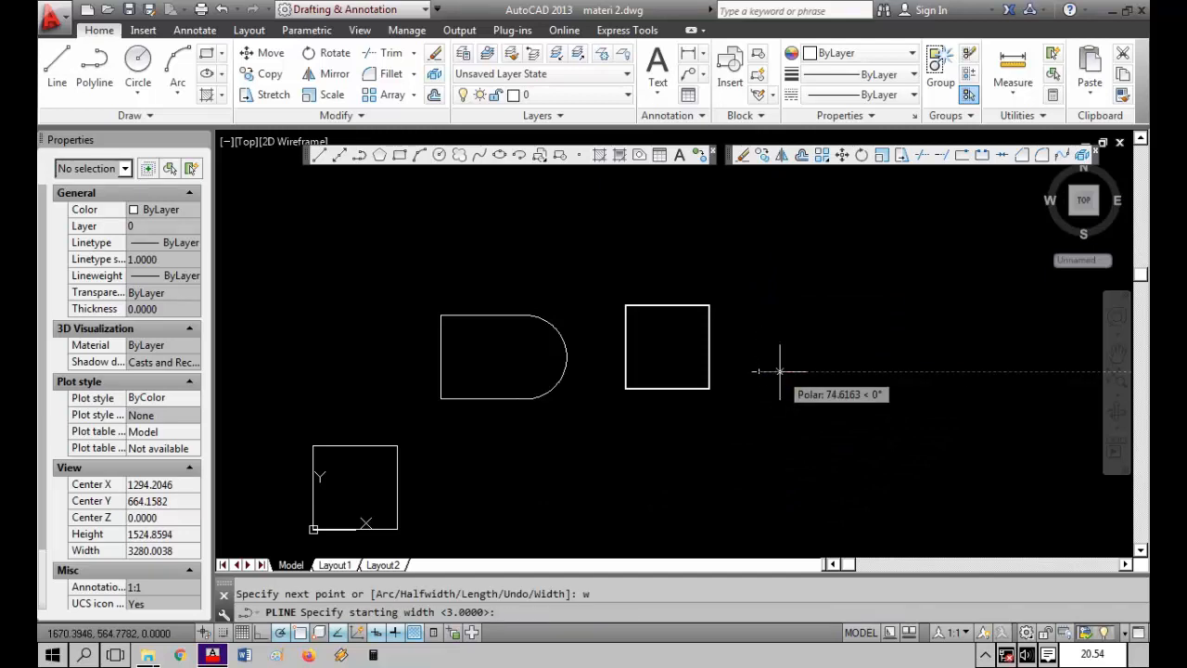
text(0)
key(Return)
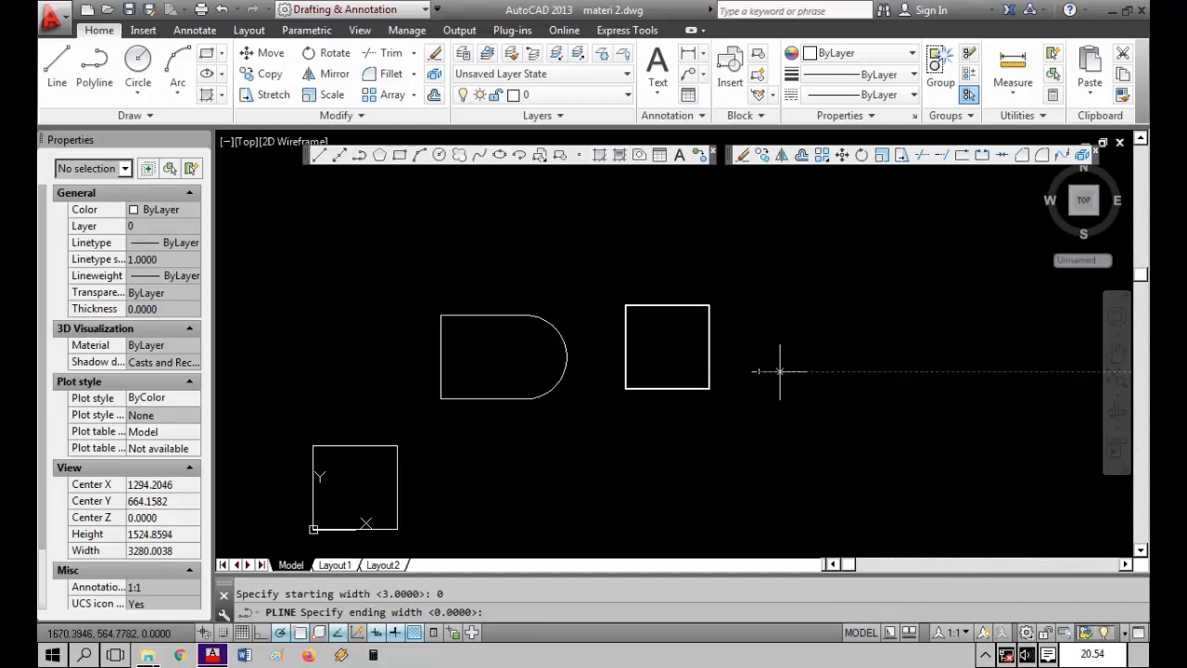
key(Return)
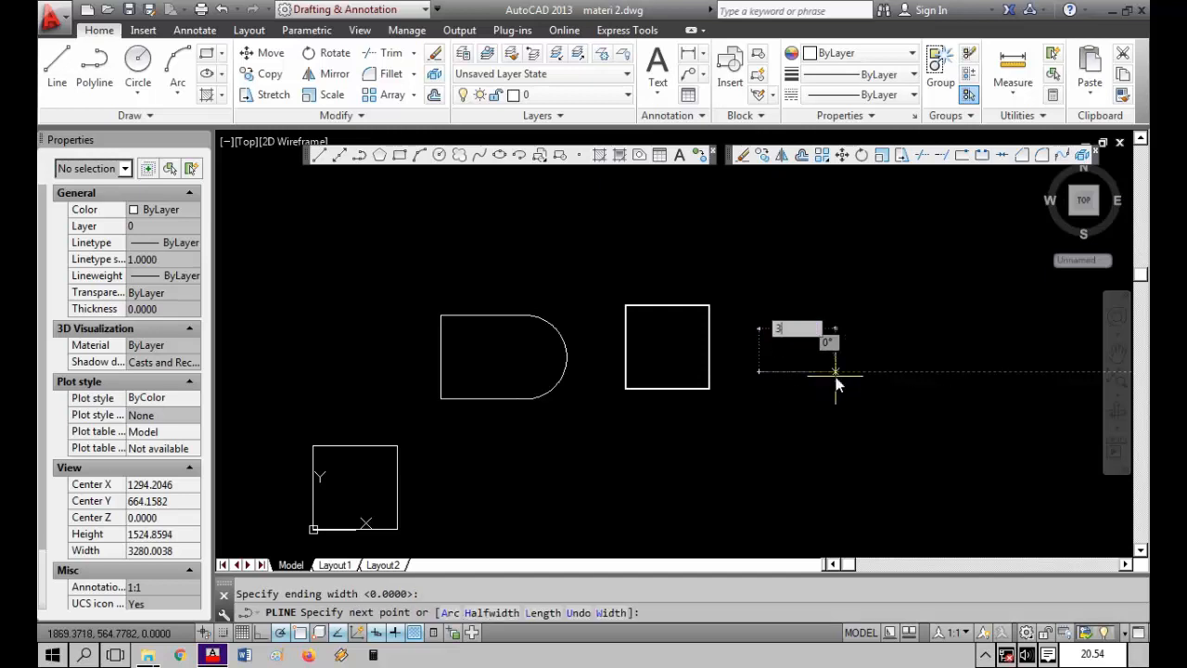
text(300)
key(Return)
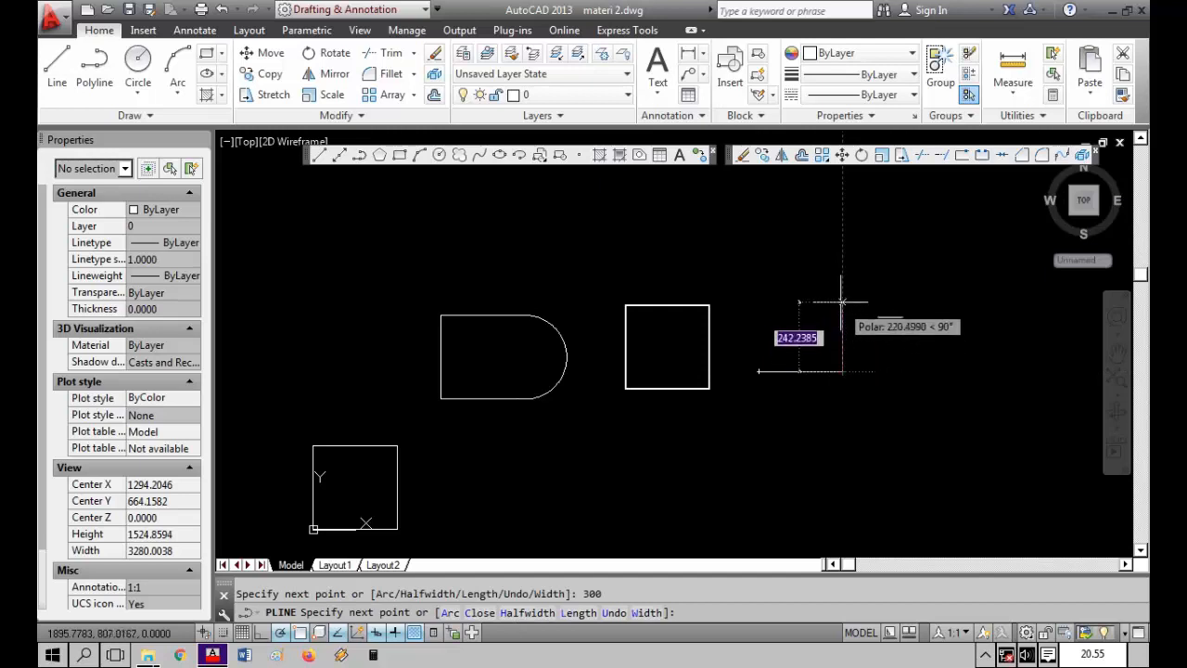
Step: Draw a second polyline segment 300 units straight up from the corner and end the polyline
text(3)
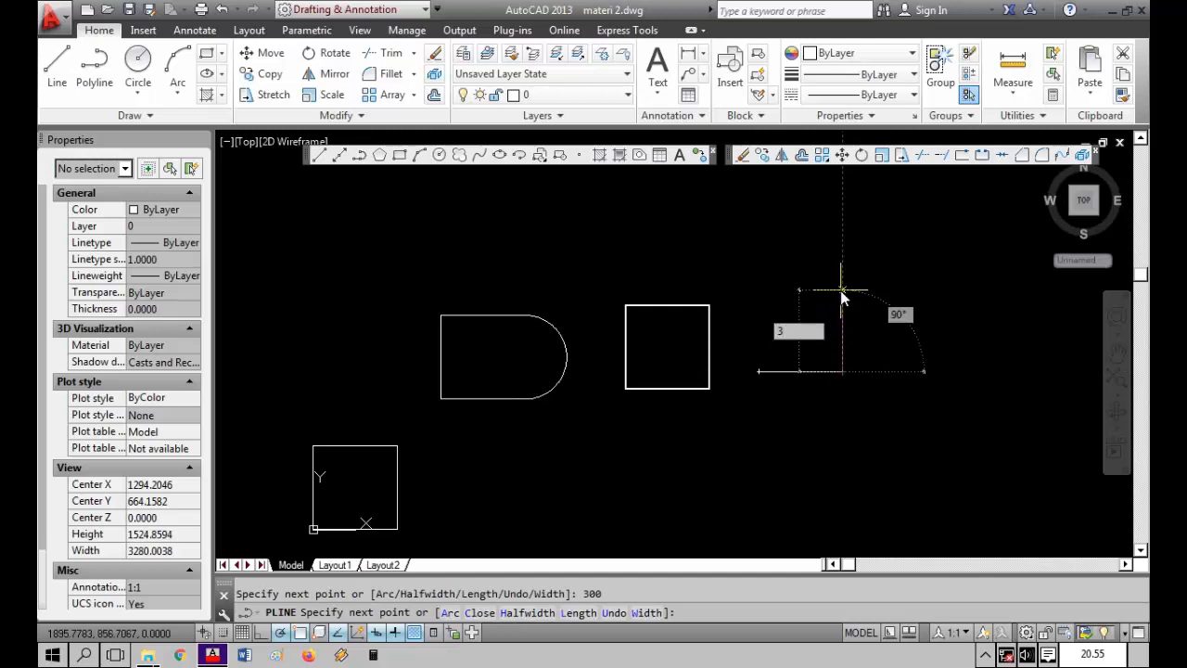
text(00)
key(Return)
key(Return)
Step: Select the L-shaped polyline to examine its geometry properties, and clear the selection
click(845, 294)
click(810, 329)
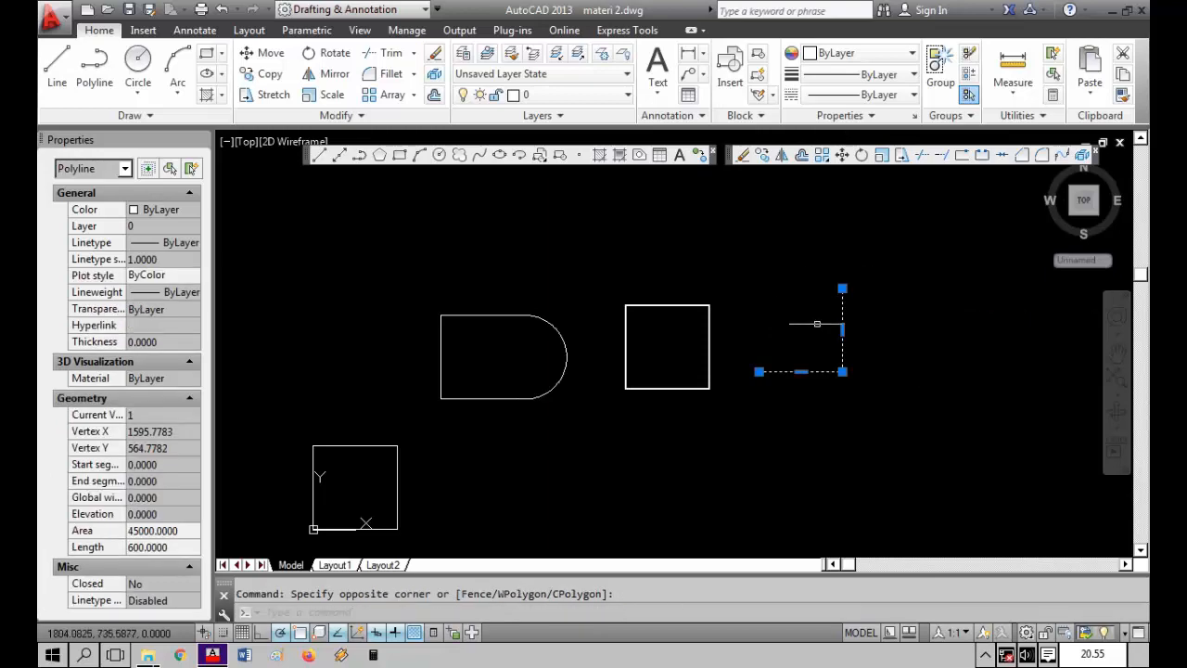
key(Escape)
click(769, 382)
key(Escape)
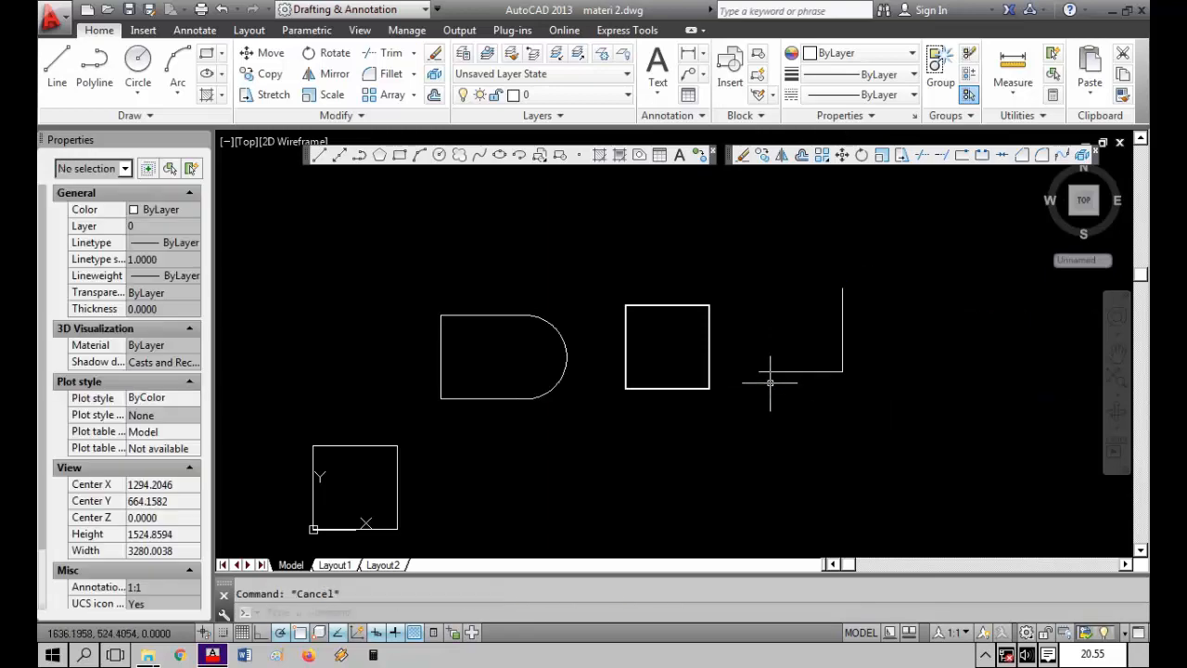
click(770, 382)
click(597, 350)
key(Escape)
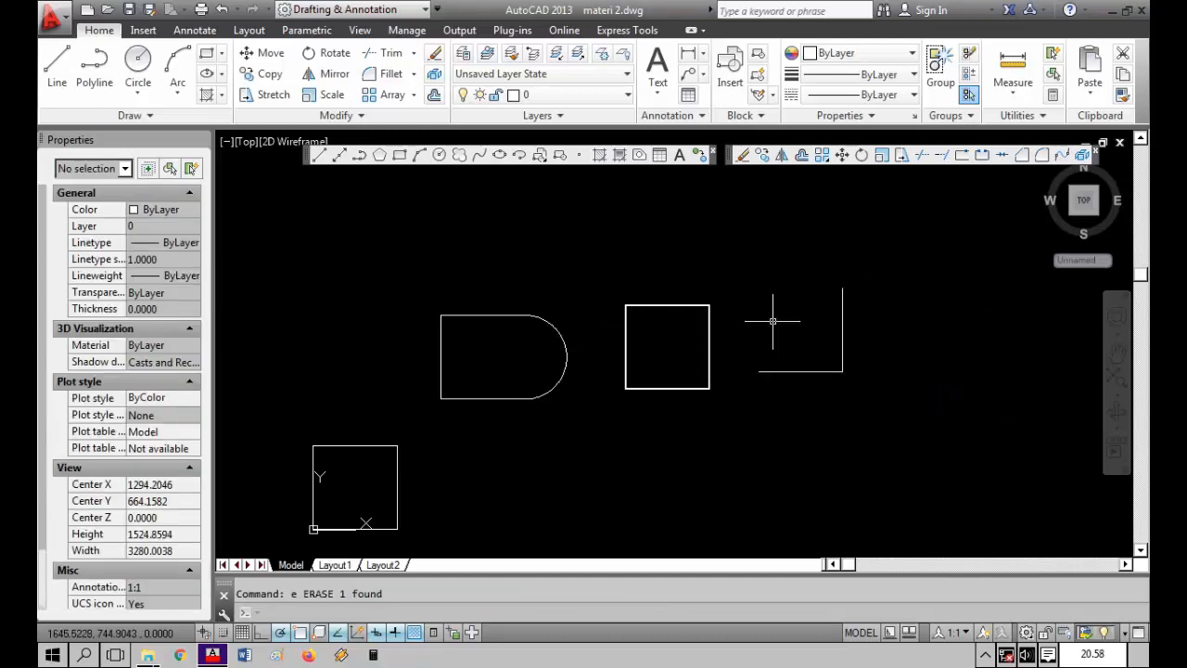
Step: Start a polyline at about 1586,406 below the L-shaped polyline and draw a 300-unit horizontal segment with the Length option
text(pl)
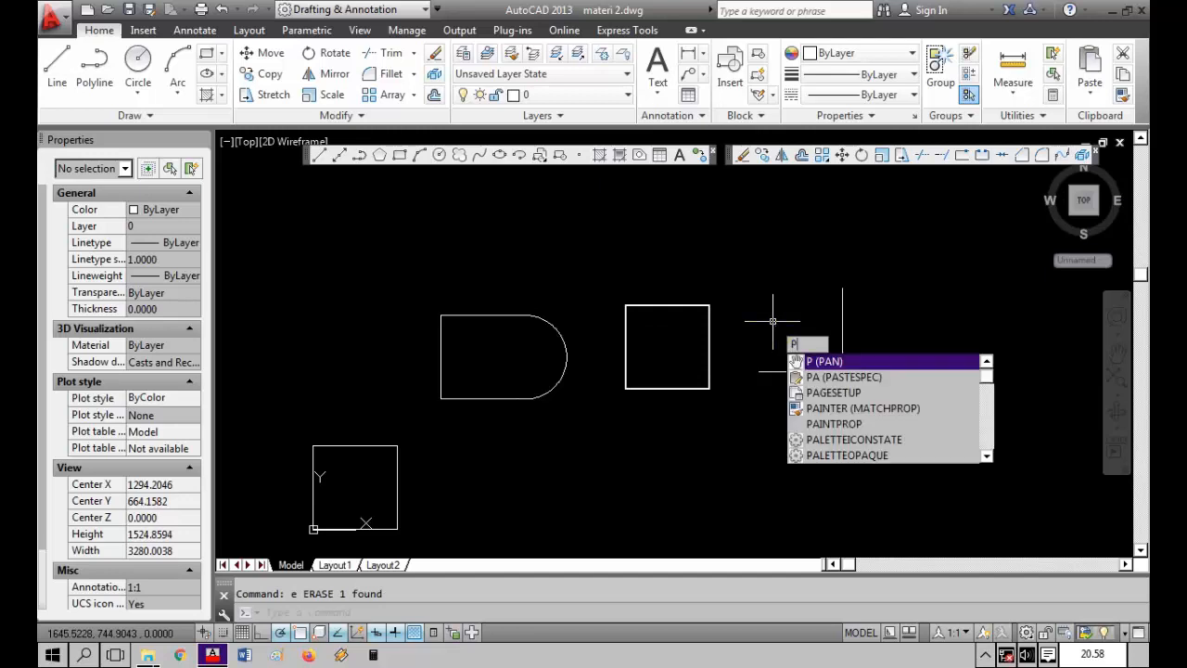
key(Return)
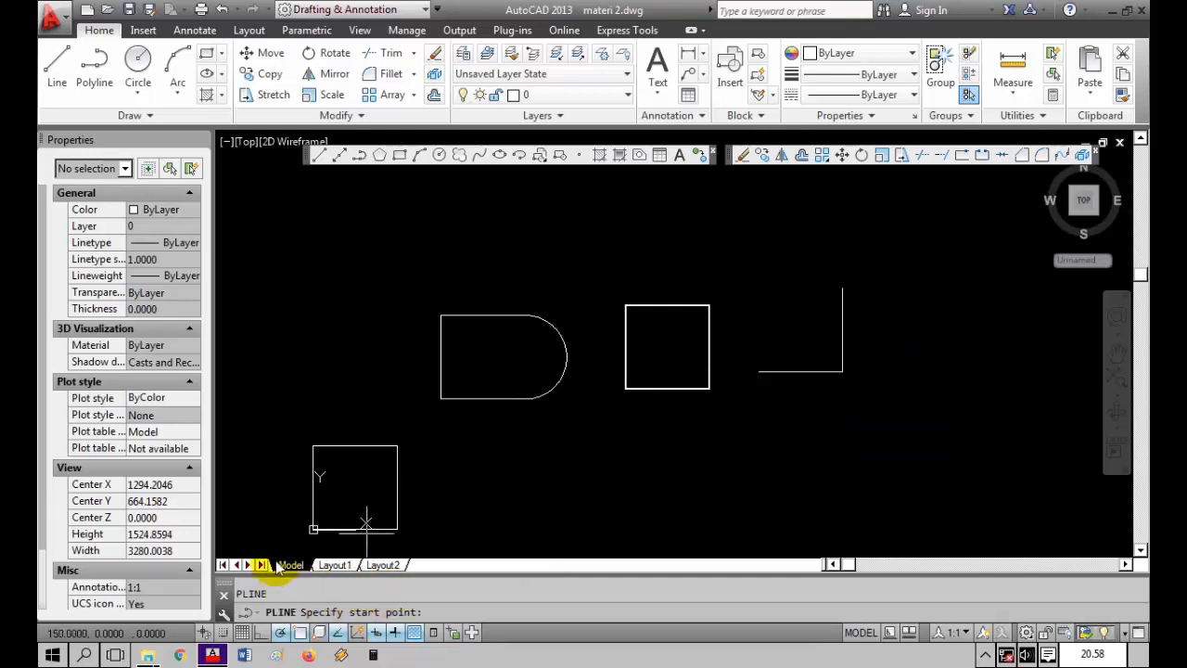
click(756, 414)
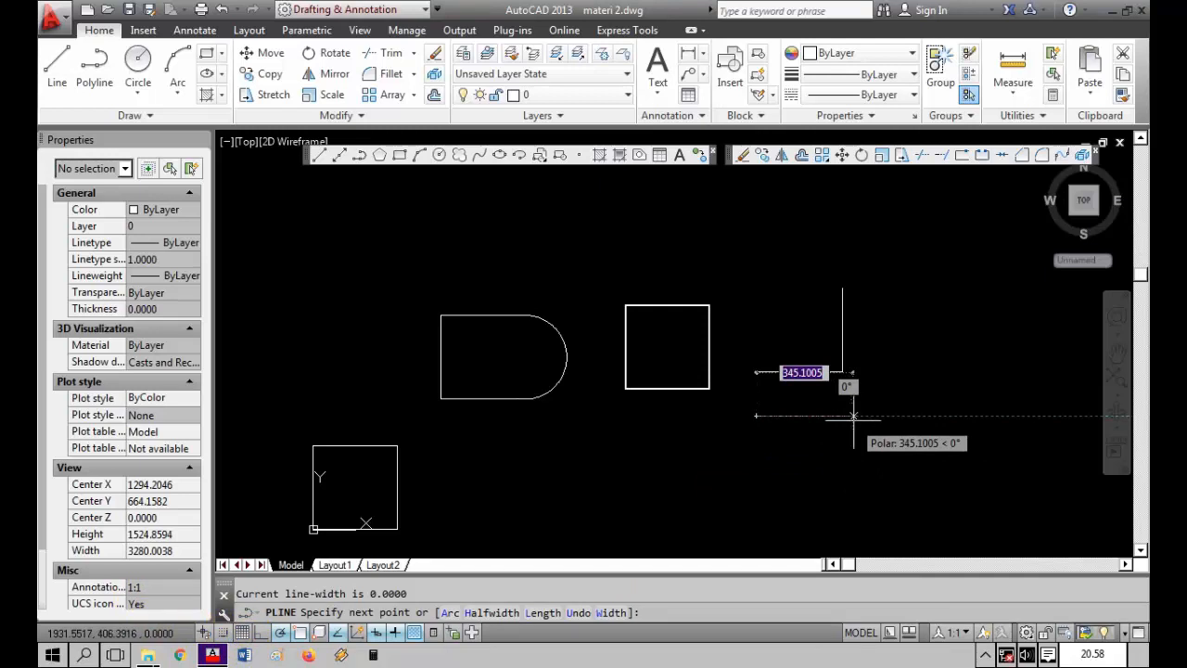
text(l)
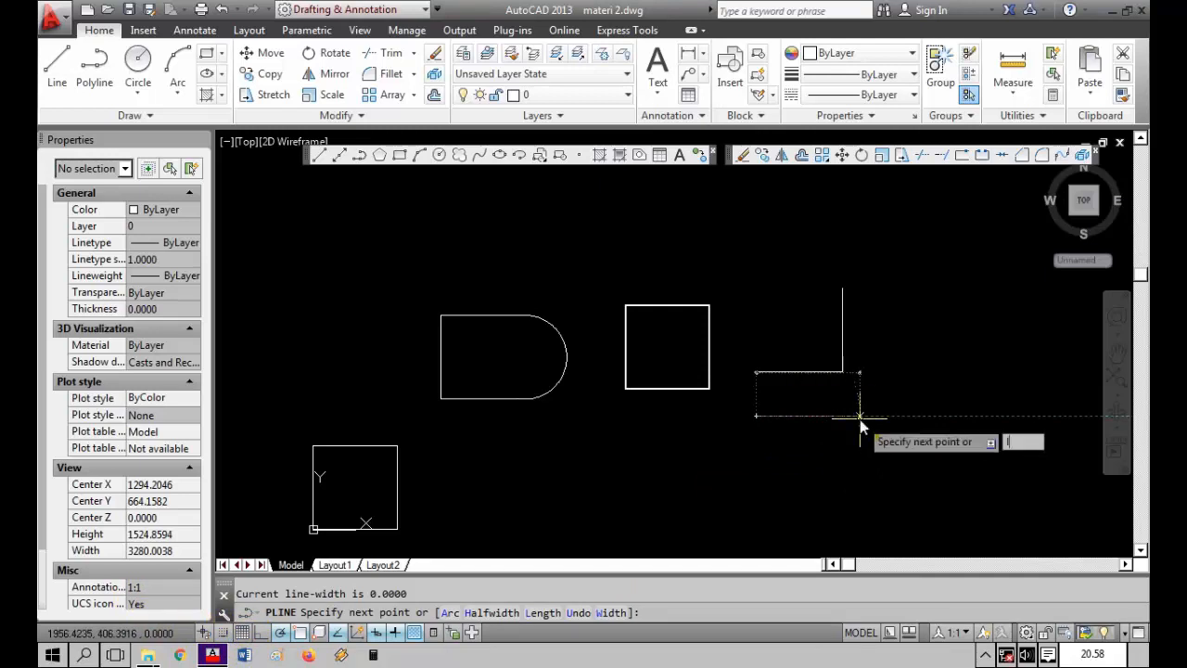
key(Return)
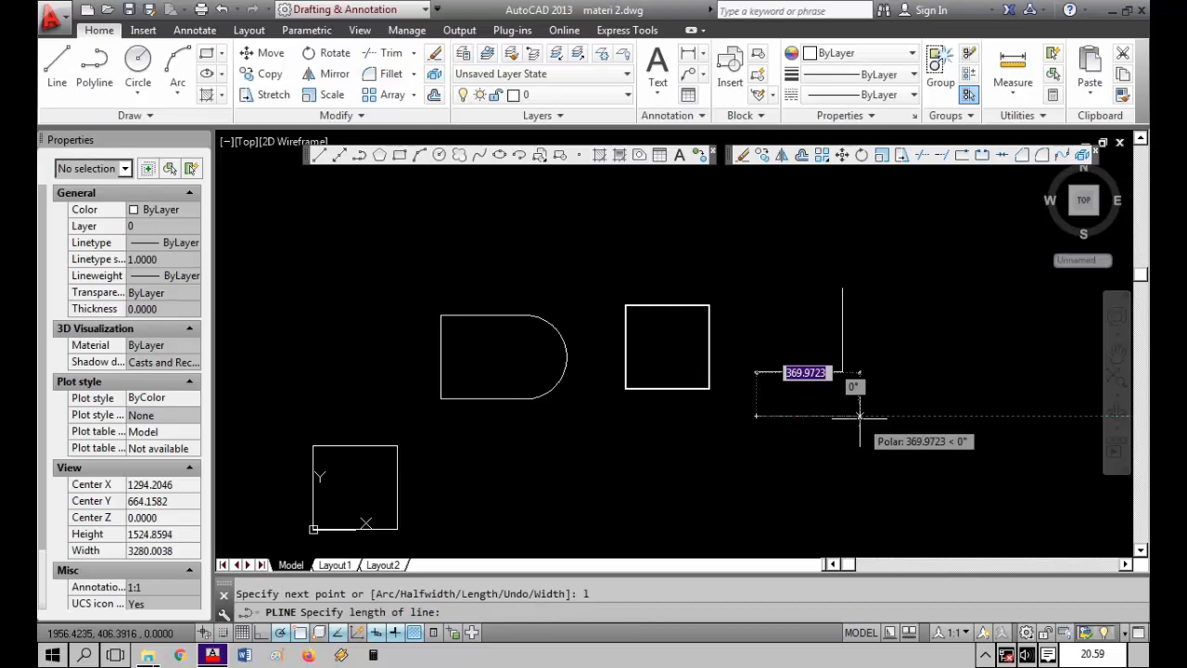
text(300)
key(Return)
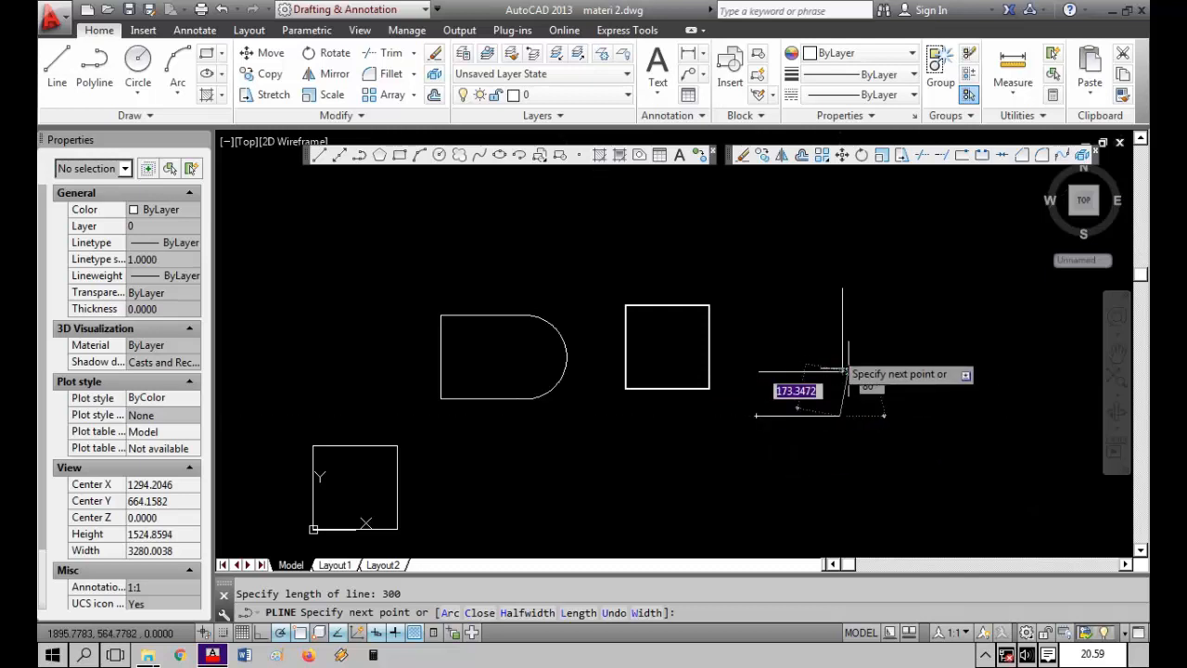
Step: Extend the polyline another 300 units in the same direction using the Length option
text(3)
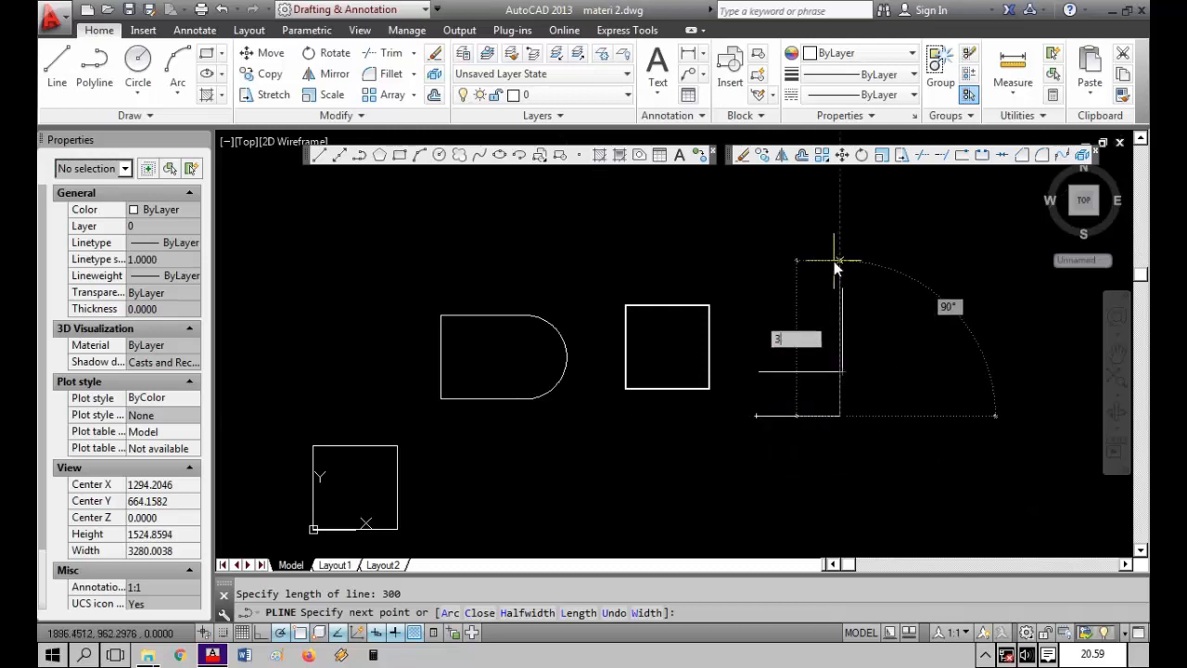
key(BackSpace)
text(l)
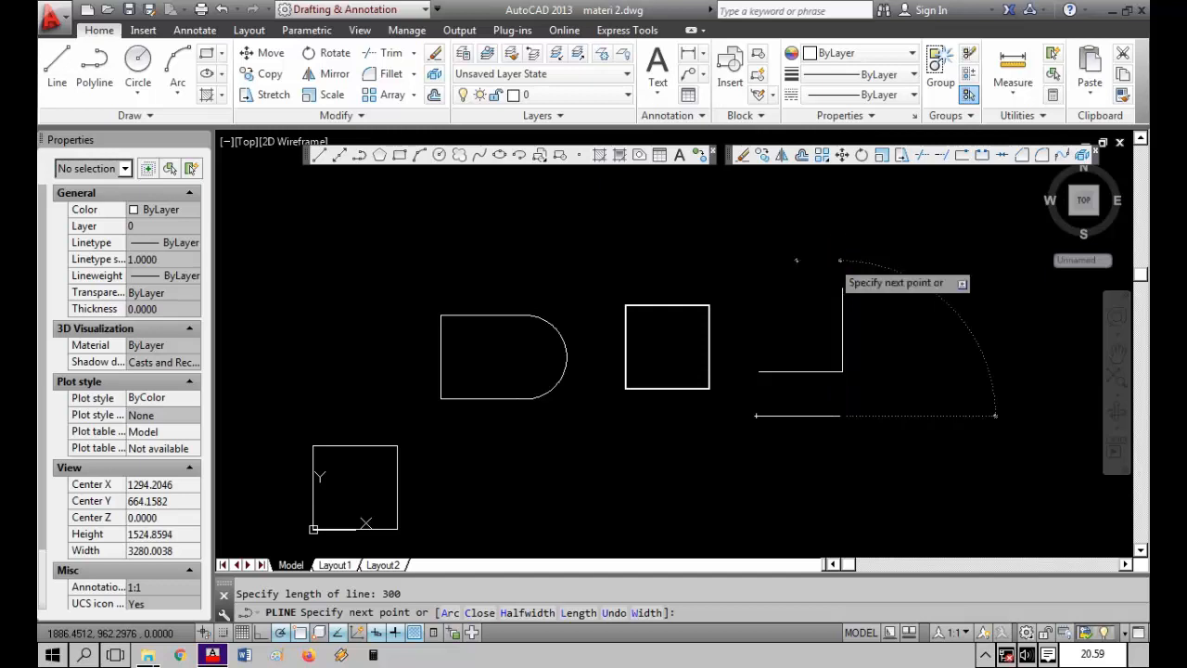
key(Return)
text(4)
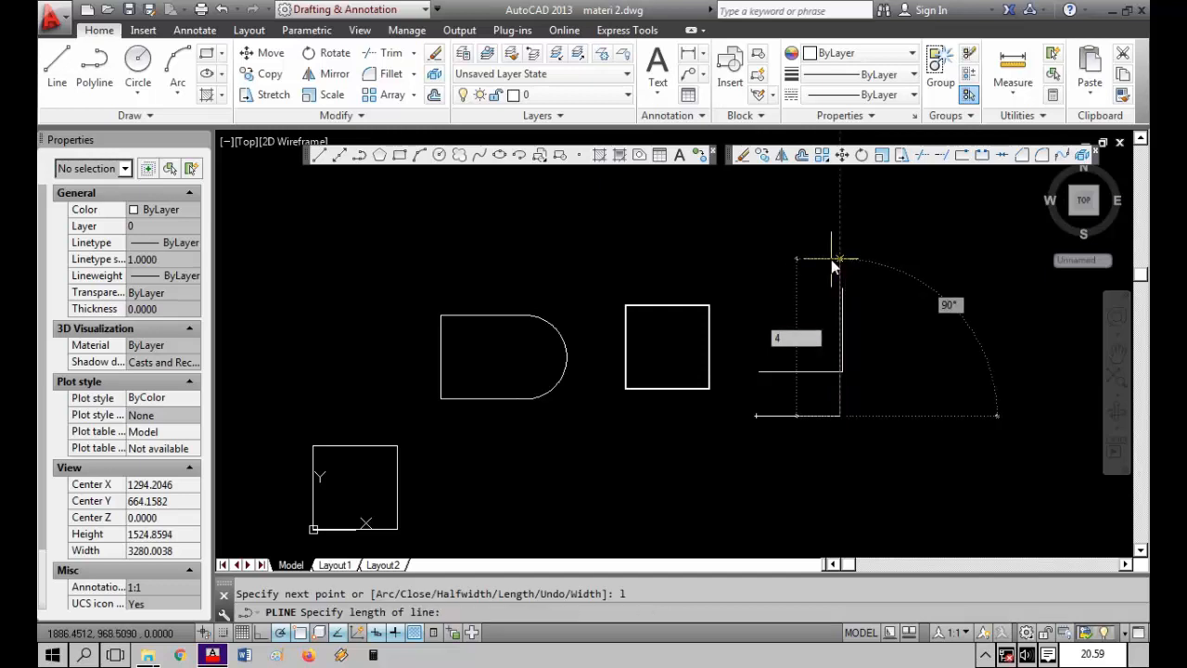
key(BackSpace)
text(300)
key(Return)
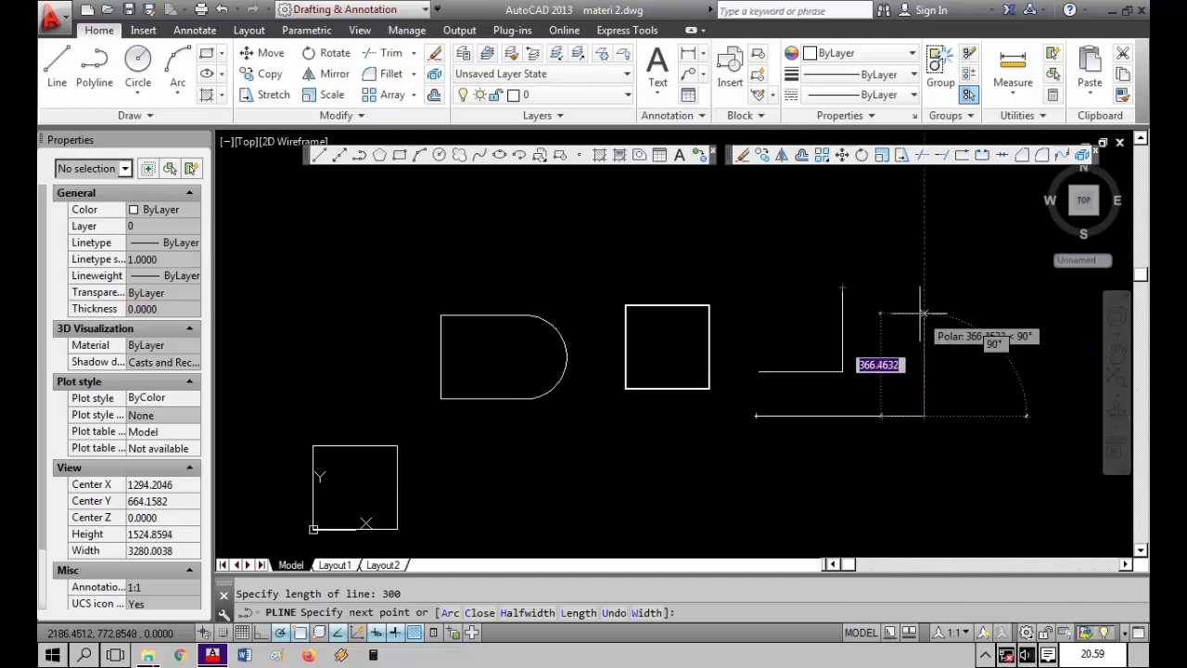
Step: Draw polyline segments 300 units up and 600 units back to the left, and close the shape into a rectangle
text(300)
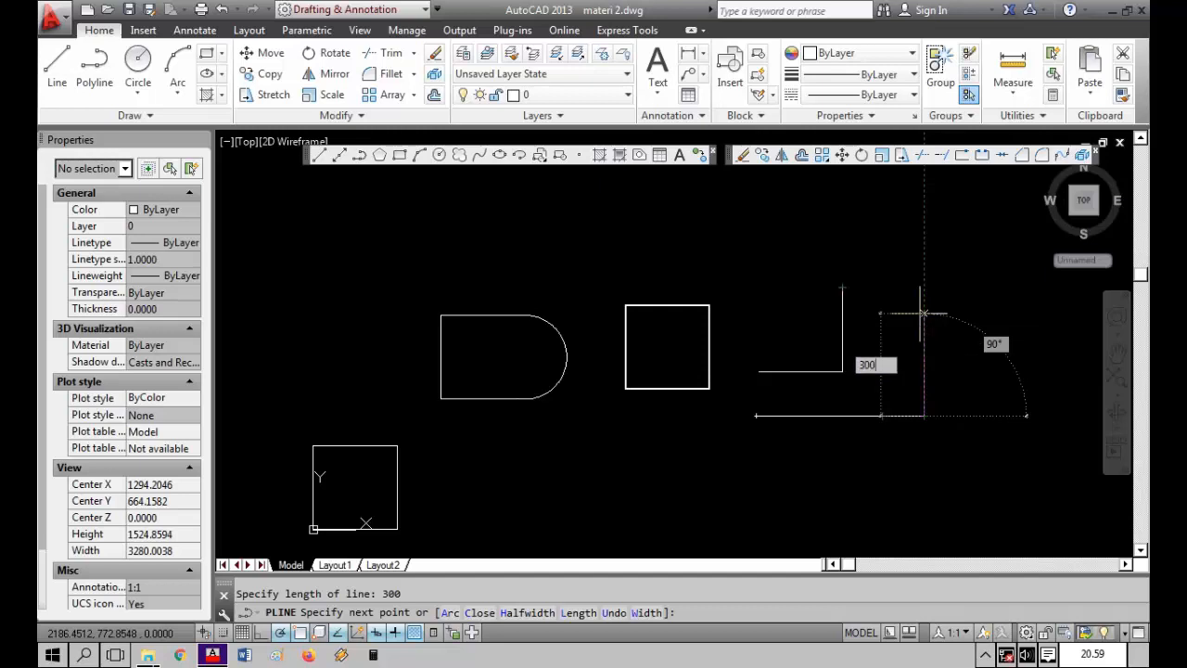
key(Return)
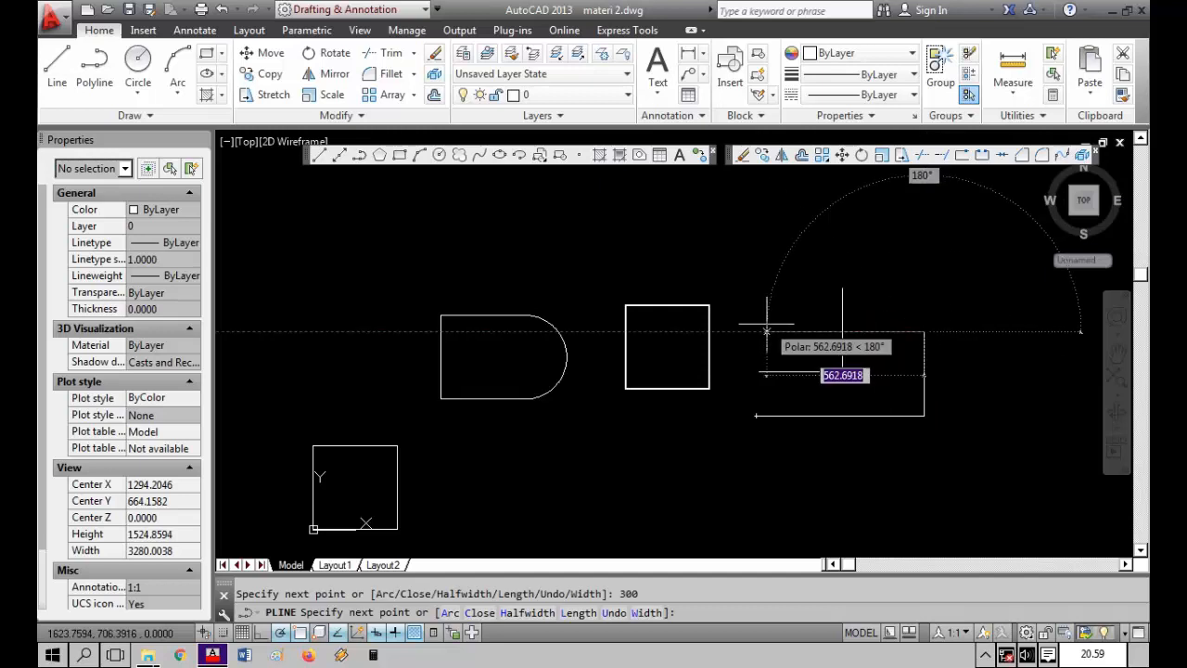
text(600)
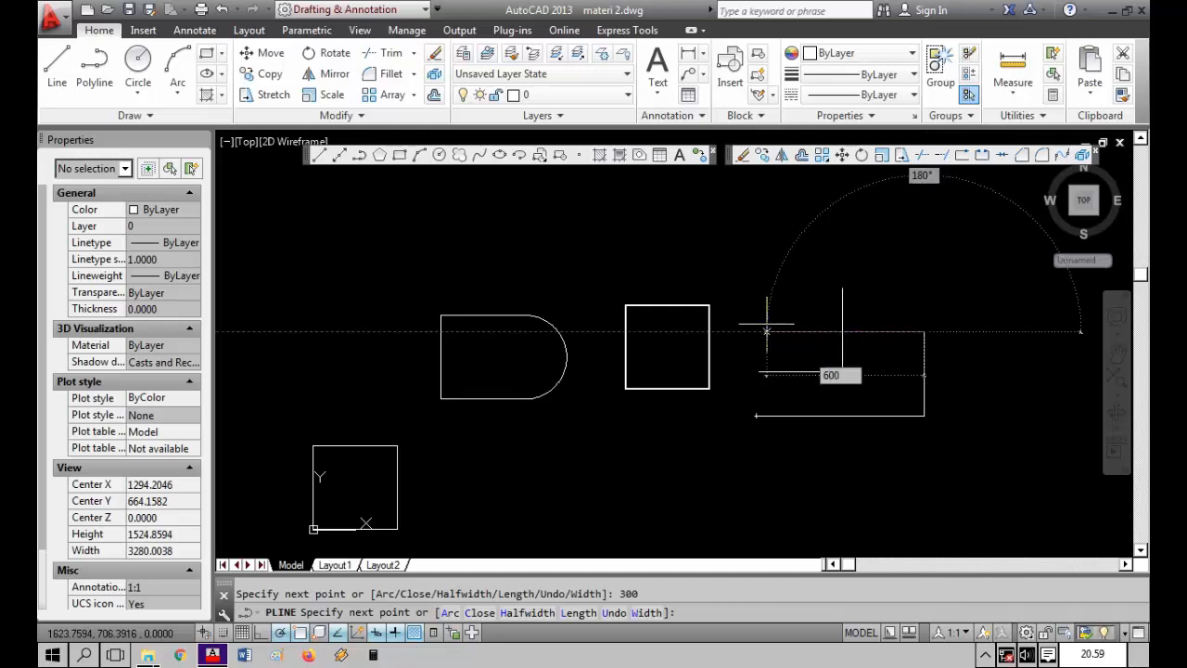
key(Return)
text(c)
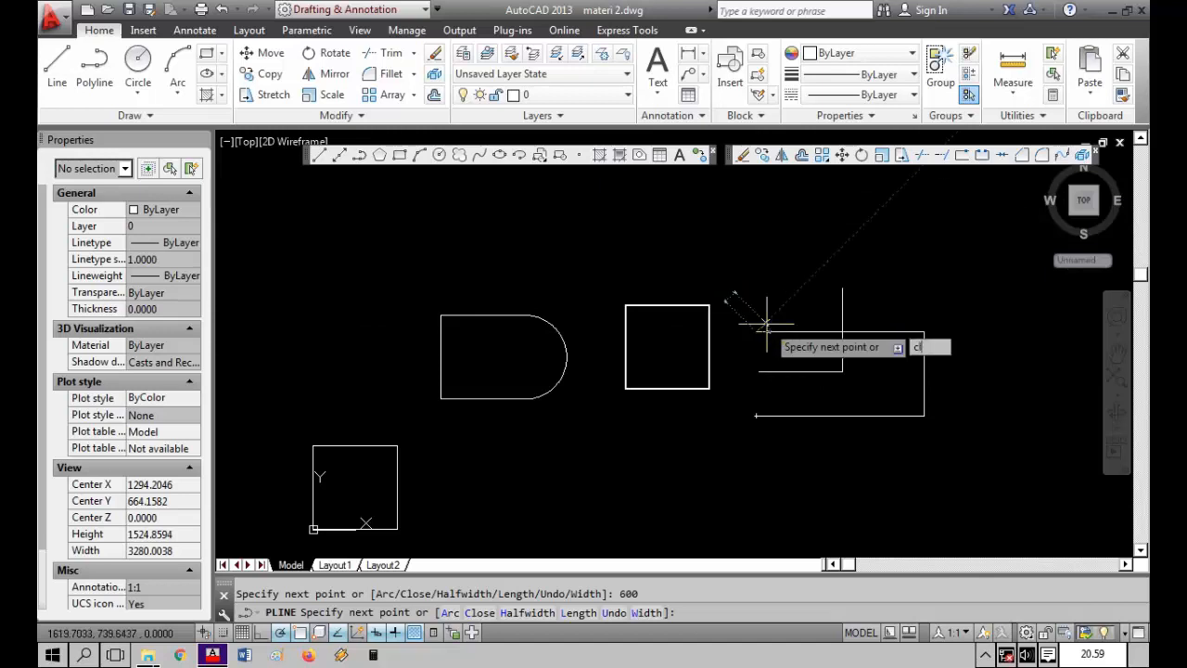
text(l)
key(Return)
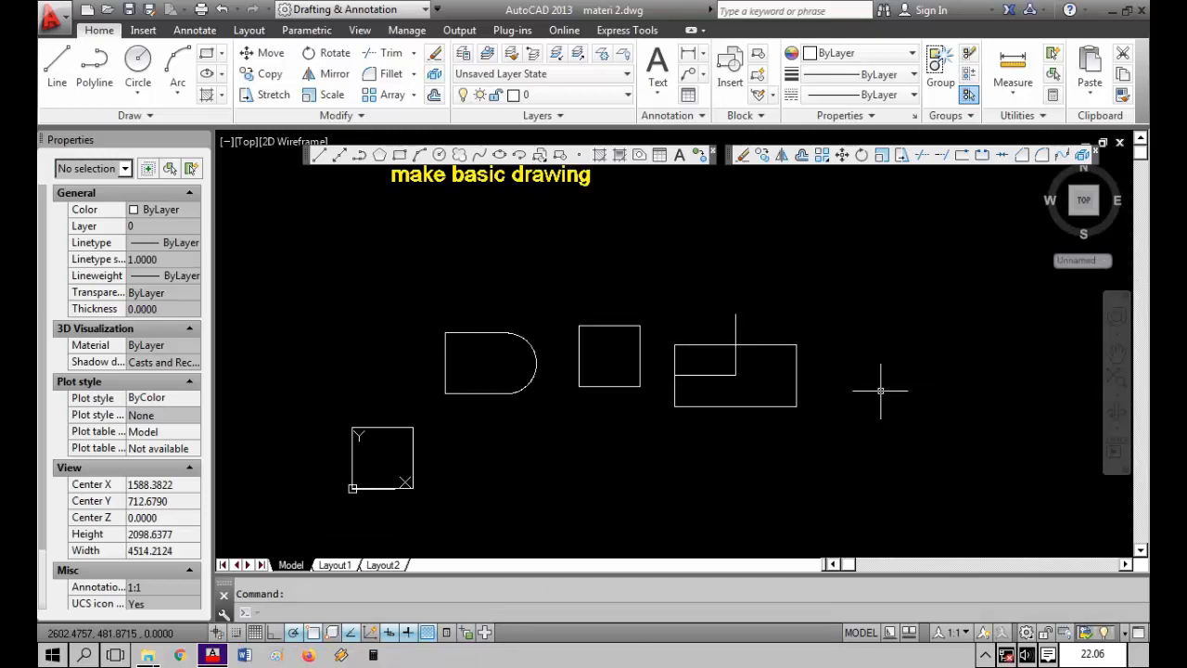
Step: Draw a circle of radius 150 centred on the L-shaped polyline's corner inside the rectangle, and erase it
text(c)
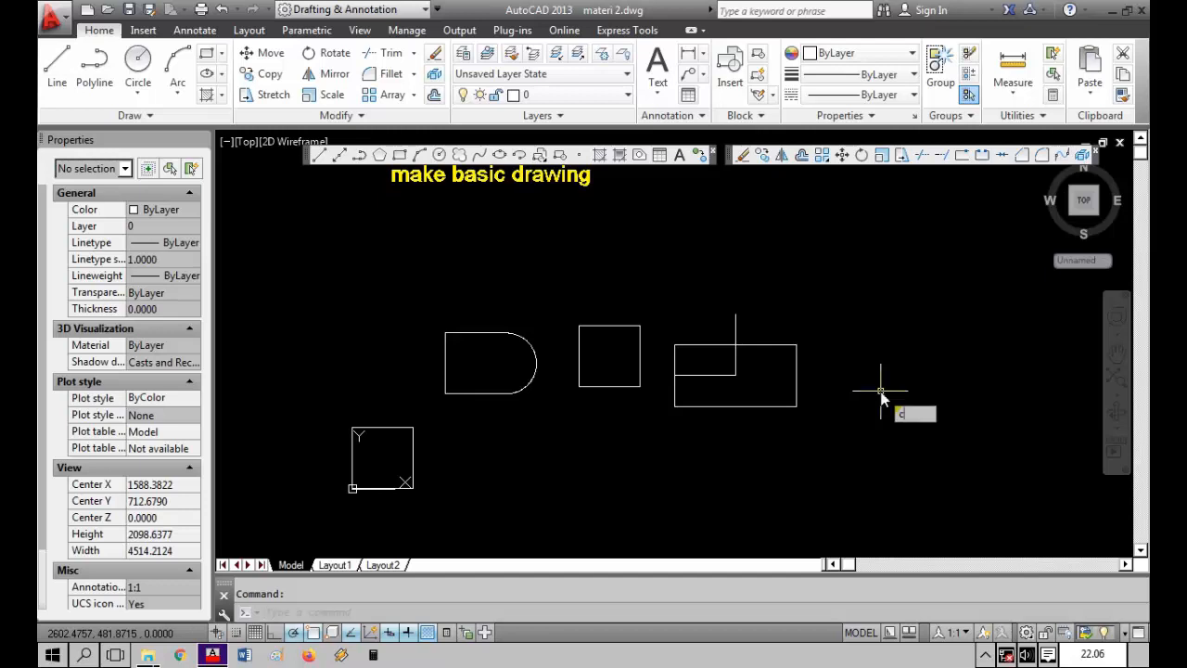
key(Return)
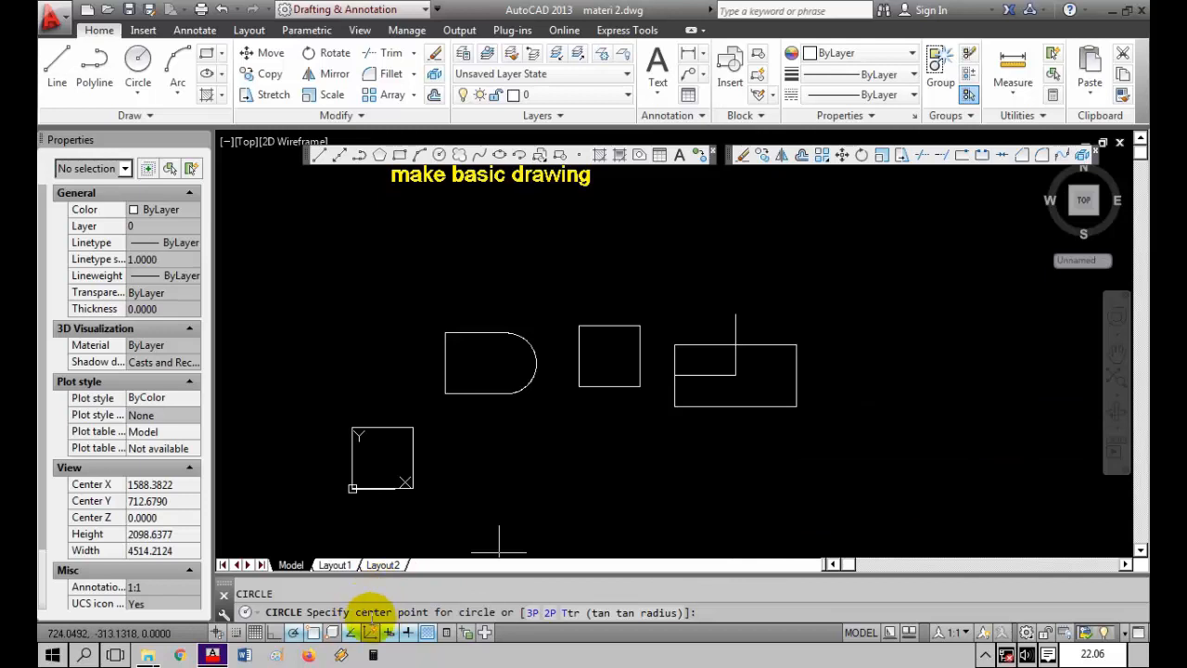
click(736, 376)
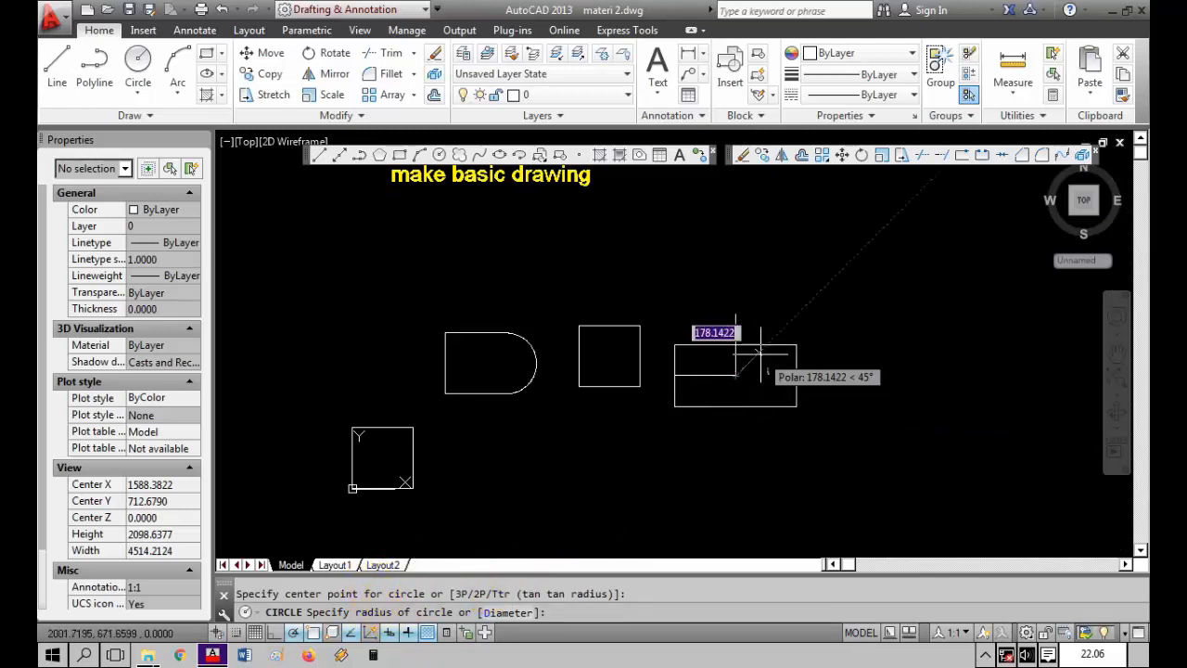
text(15)
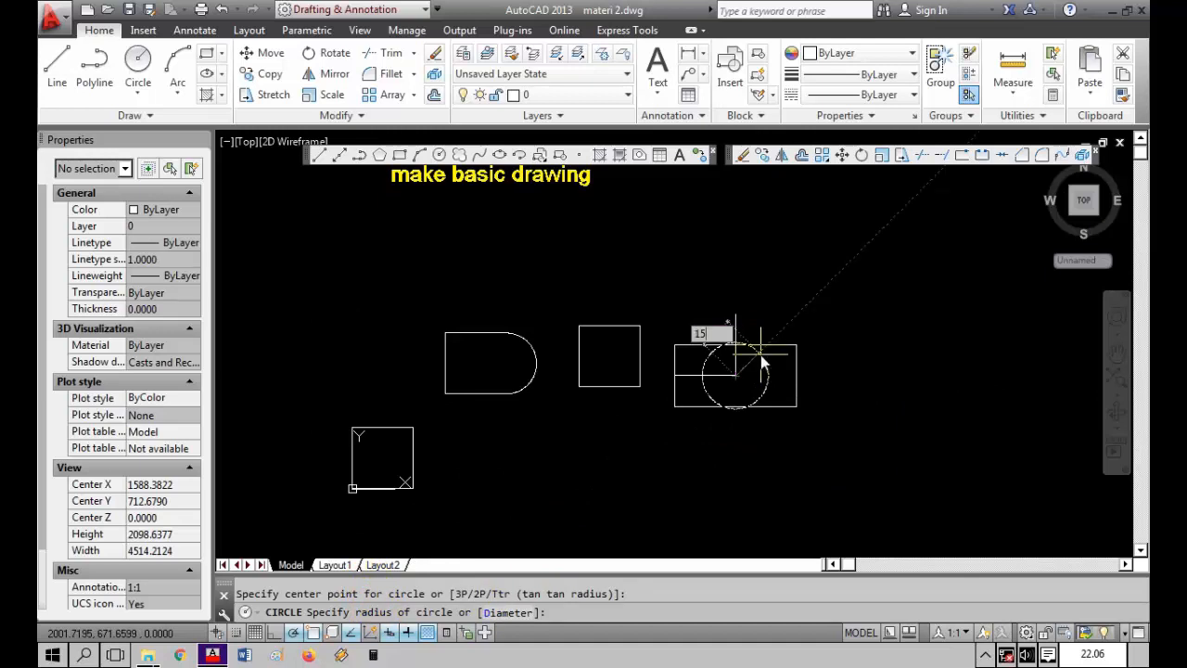
text(0)
key(Return)
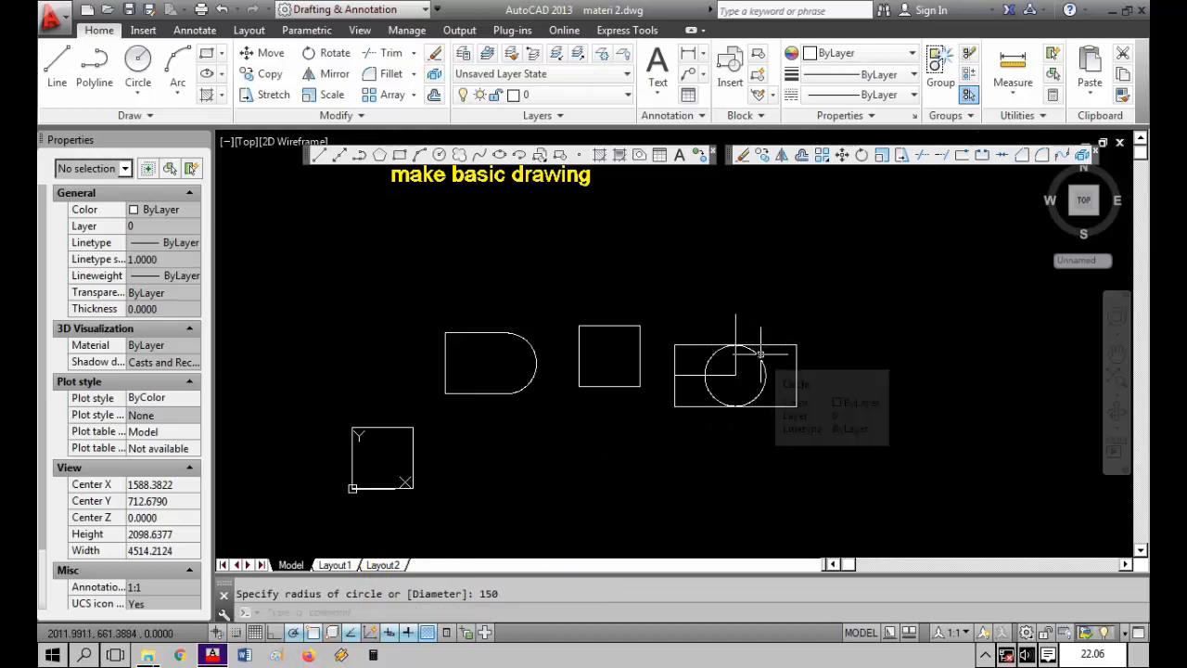
click(769, 365)
click(755, 376)
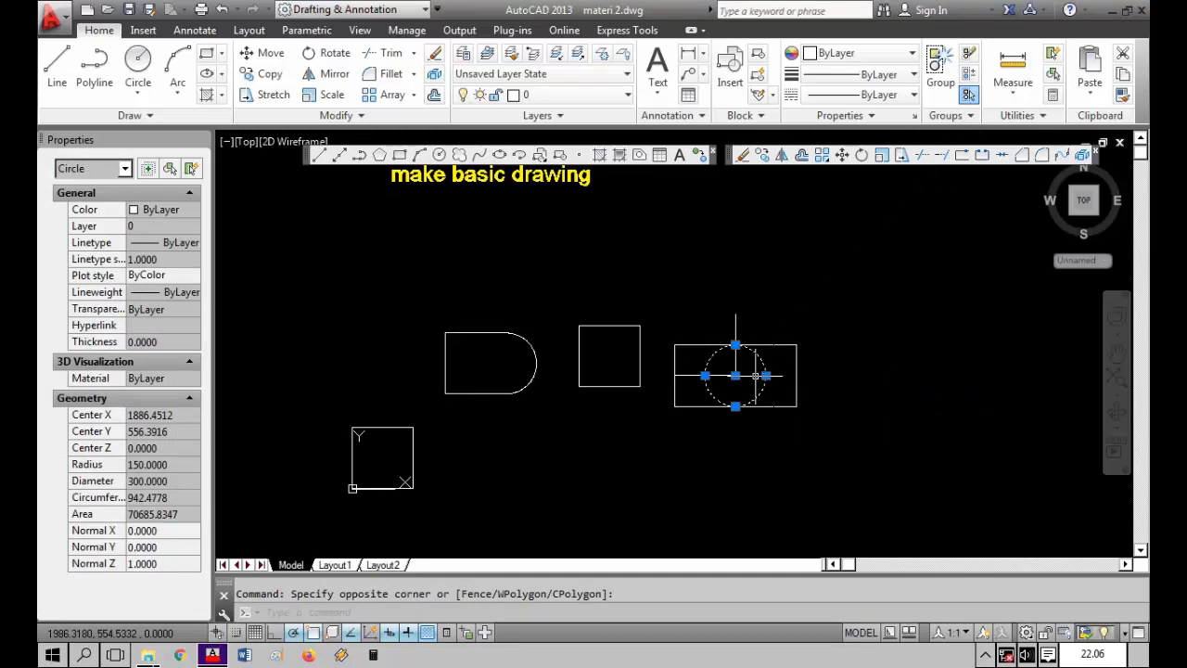
key(Delete)
key(Escape)
Step: Draw a circle at the L-shaped polyline's corner using the Diameter option with a value of 300, and erase it
text(c)
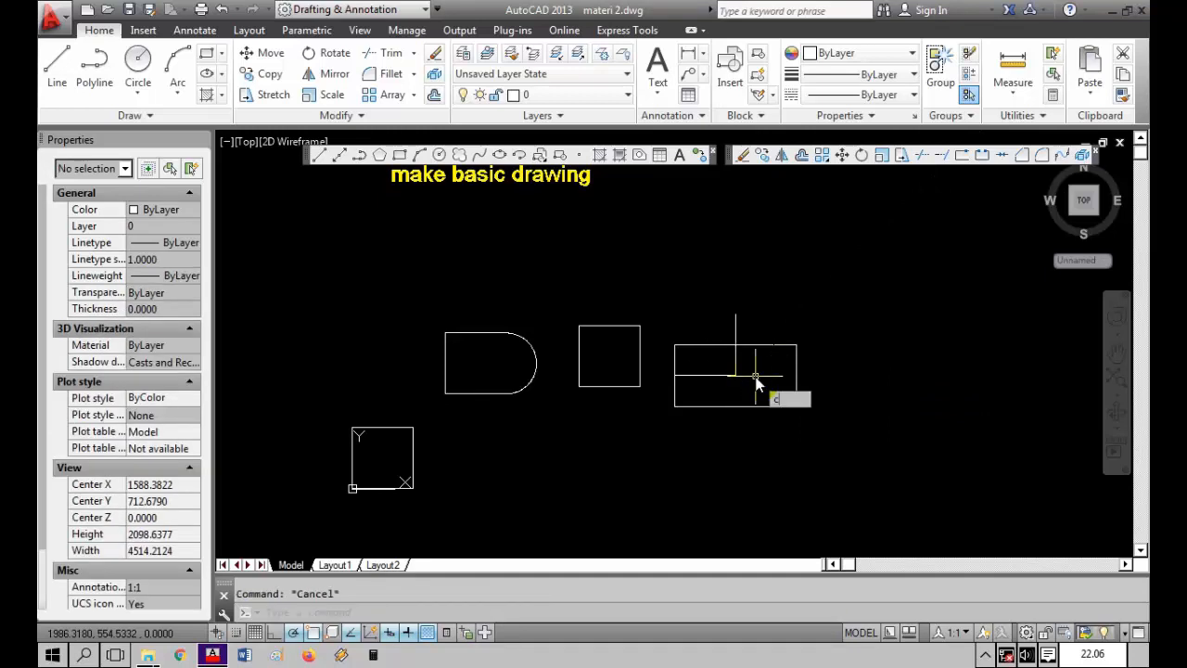
key(Return)
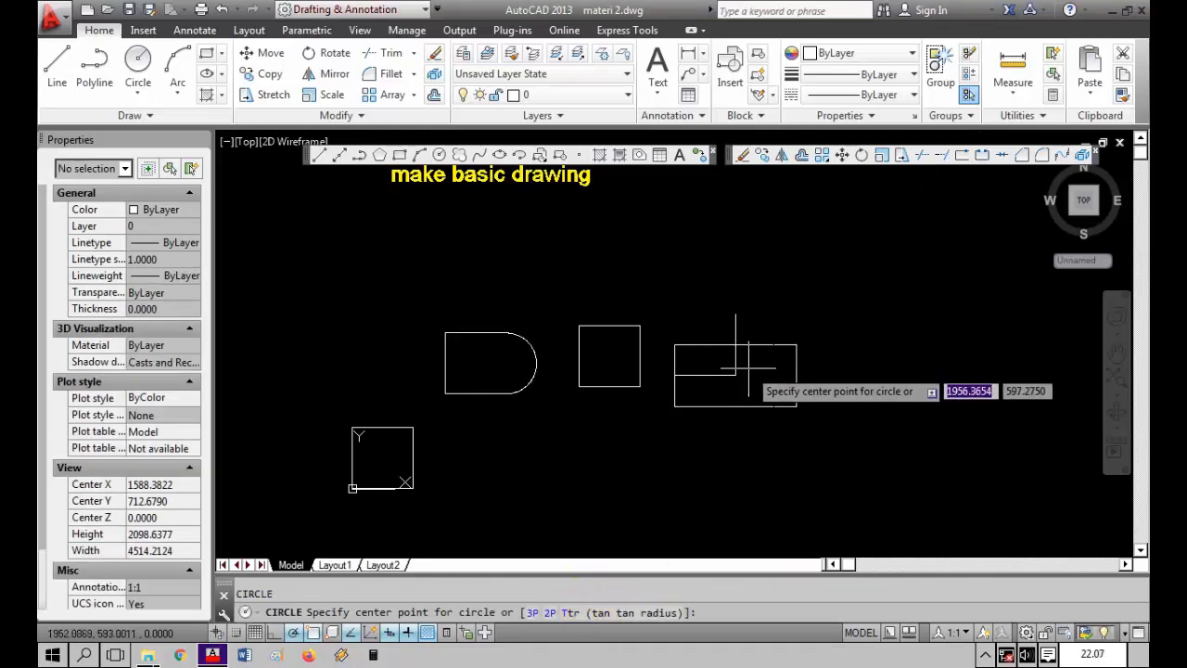
click(737, 375)
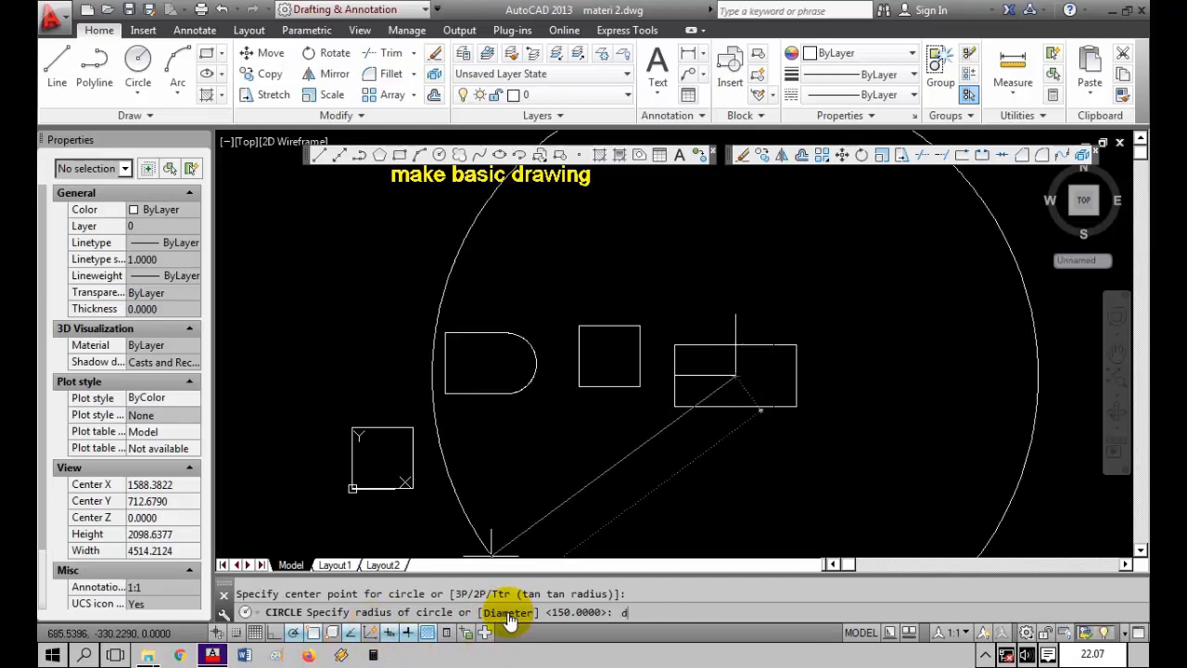
key(Return)
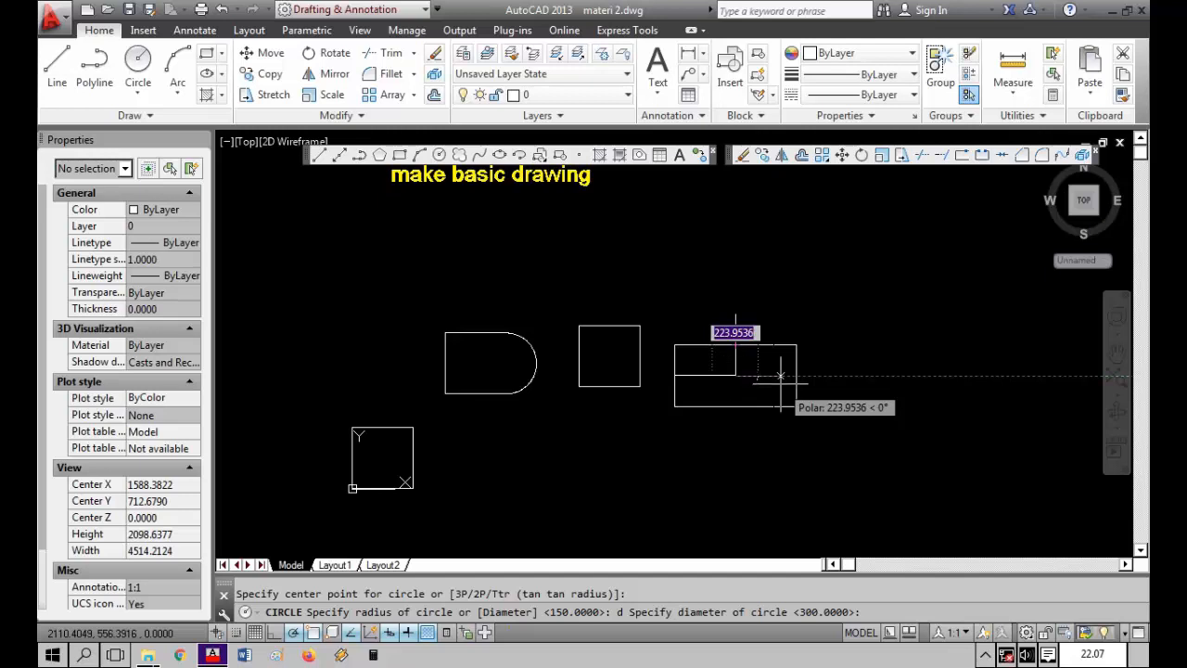
text(300)
key(Return)
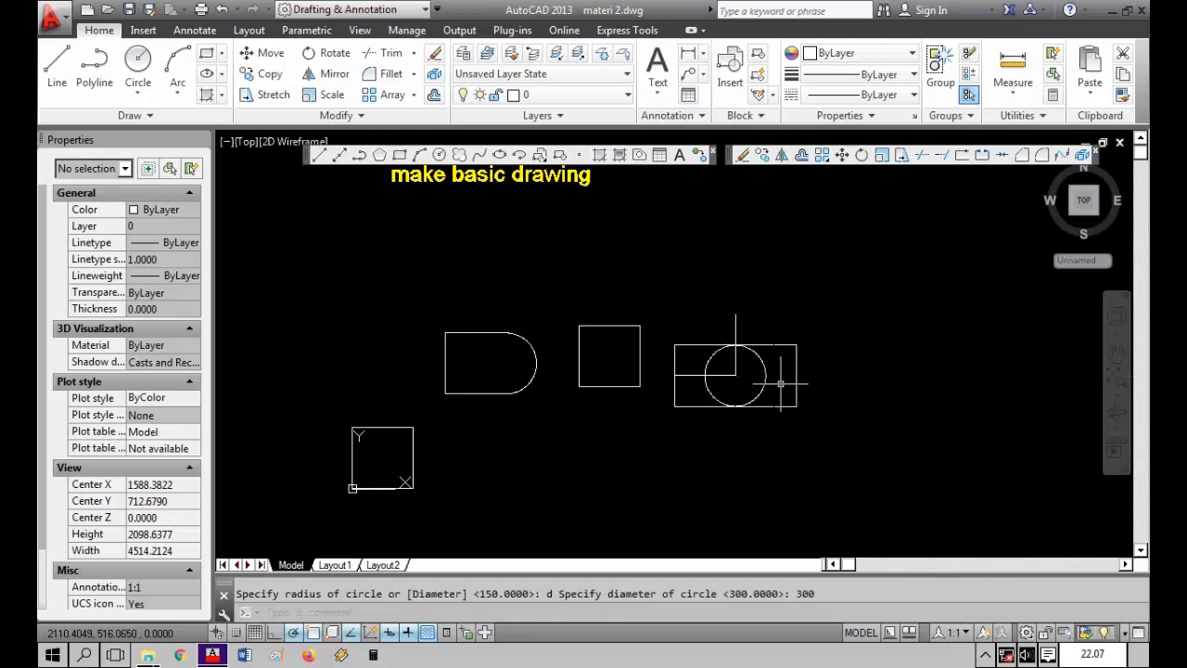
click(757, 382)
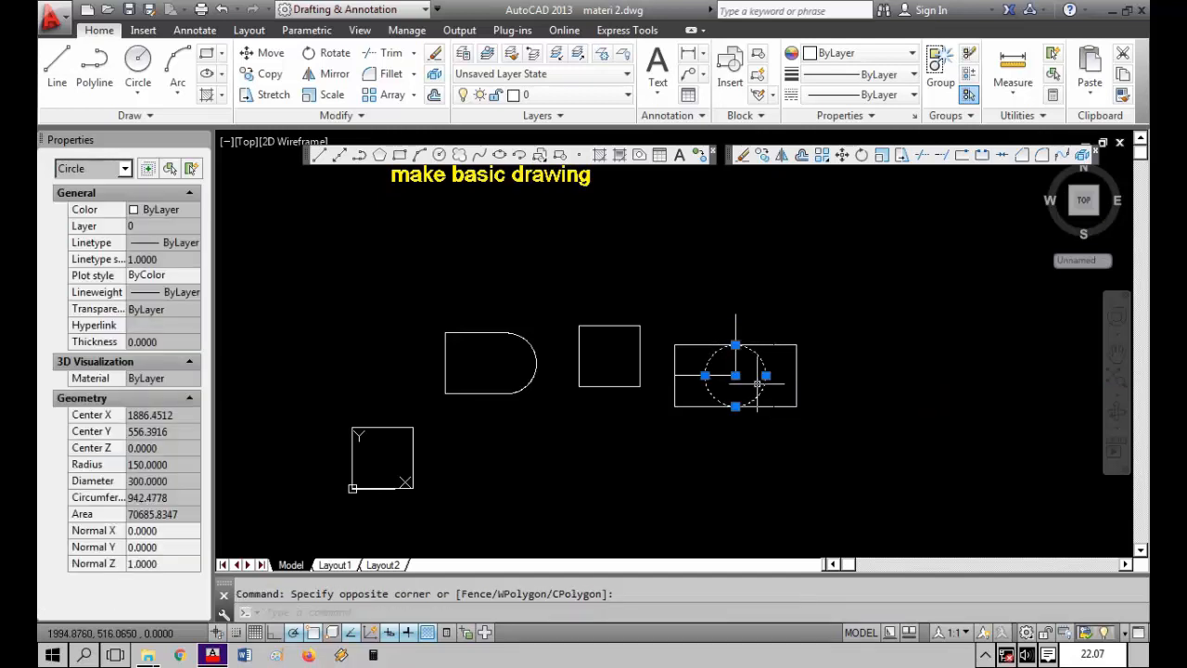
key(Delete)
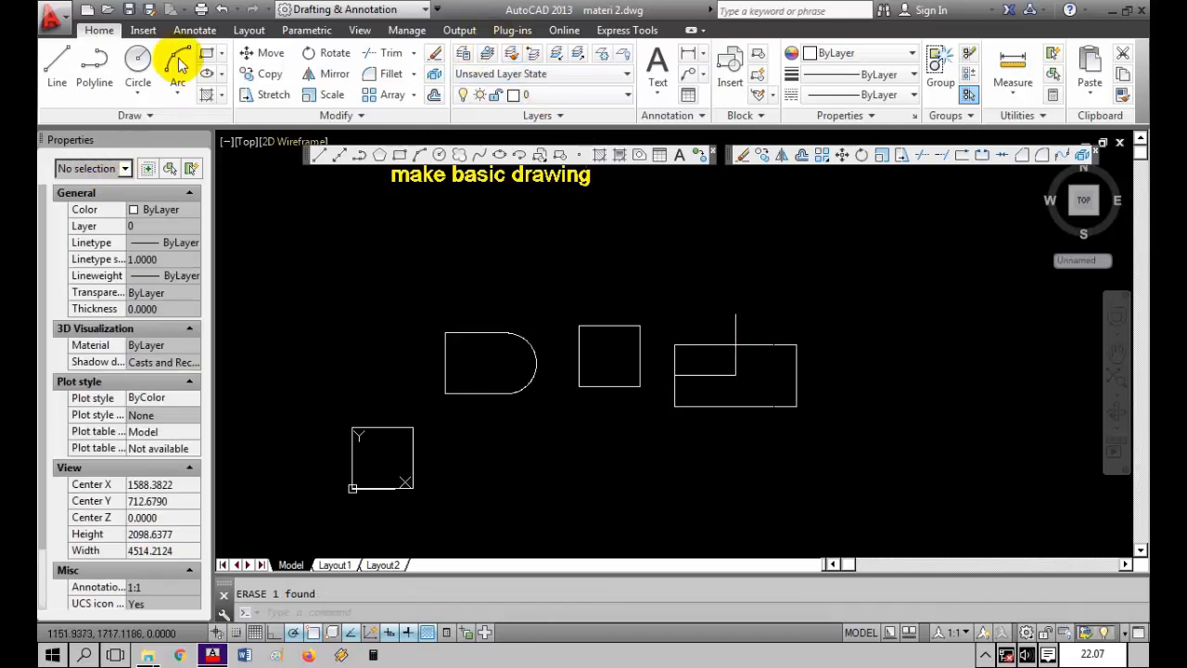
Step: Draw a three-point circle through the midpoints of the rectangle's left, top and right sides, and erase it
key(Return)
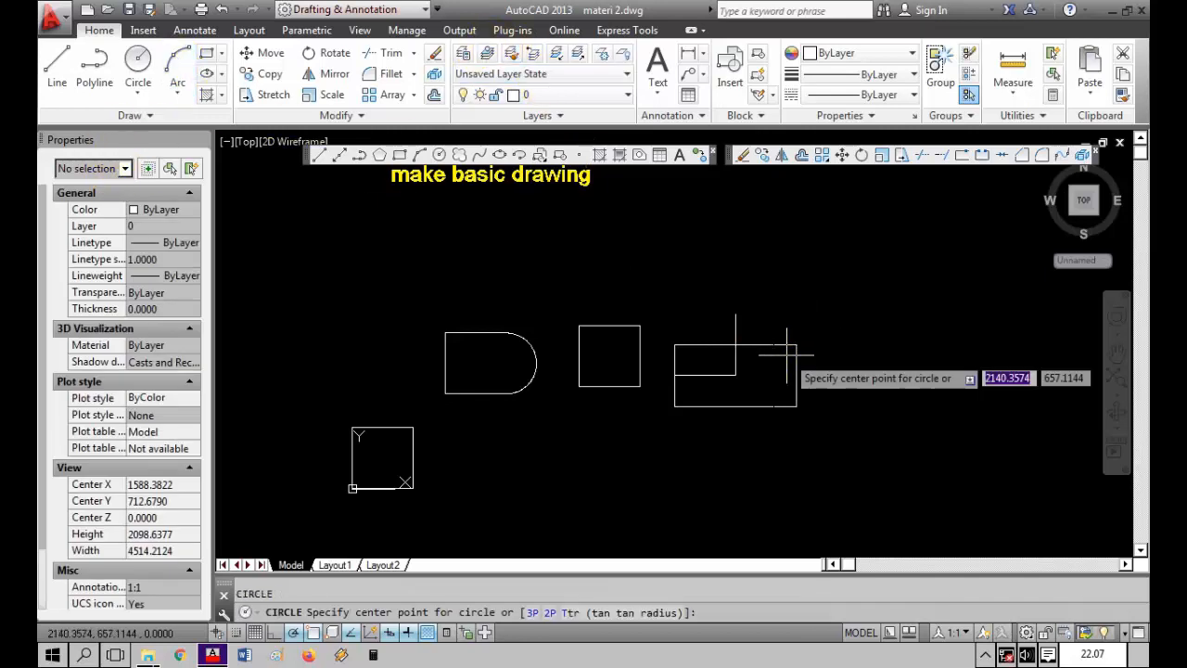
click(534, 613)
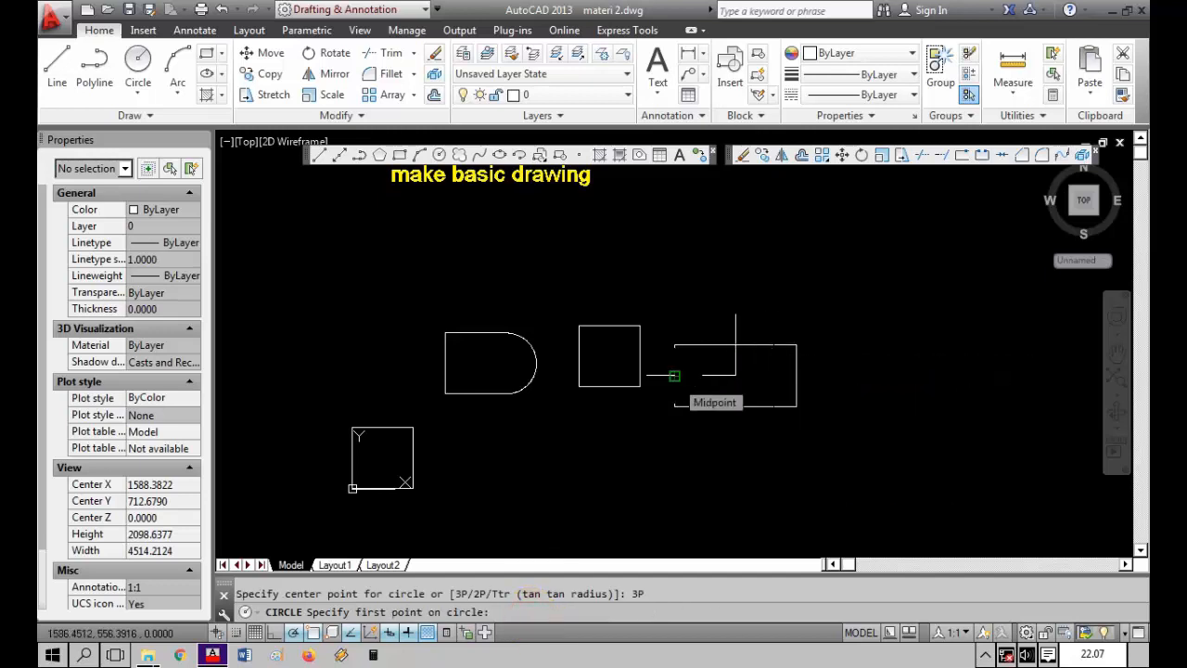
click(674, 375)
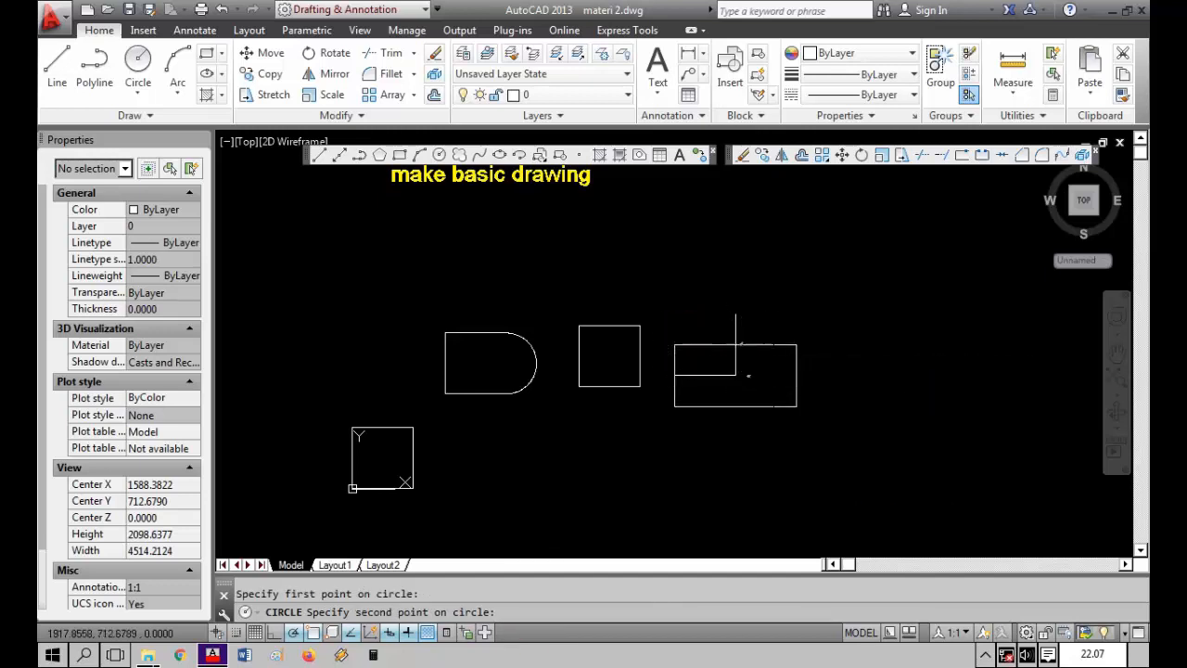
click(735, 345)
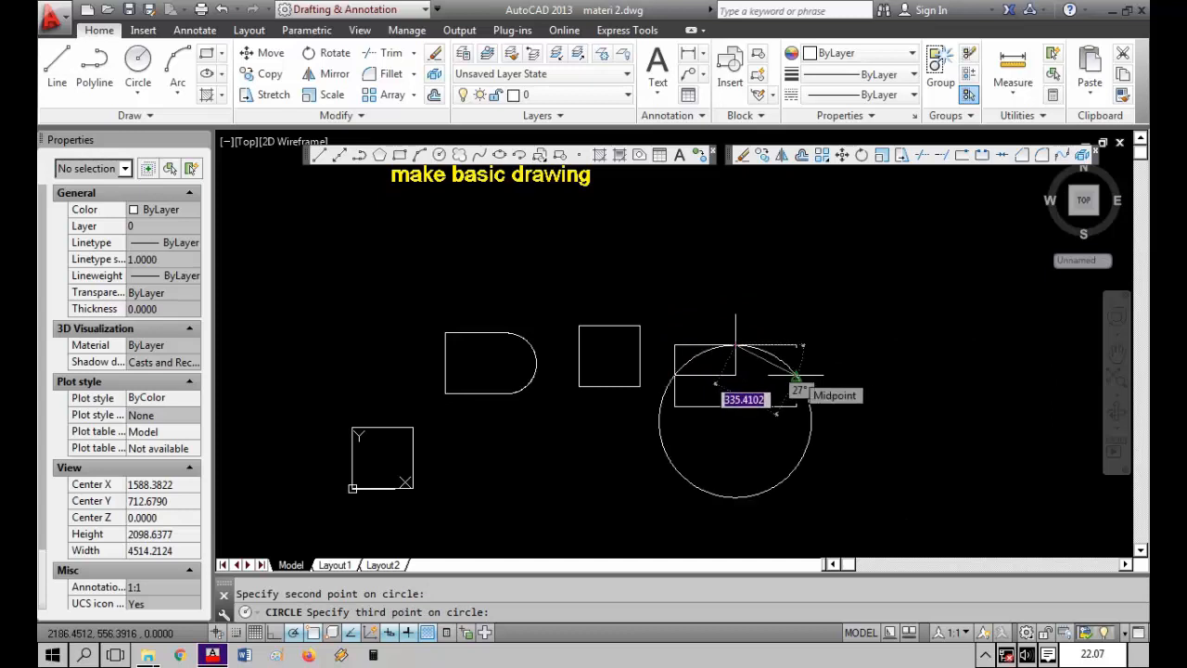
click(796, 376)
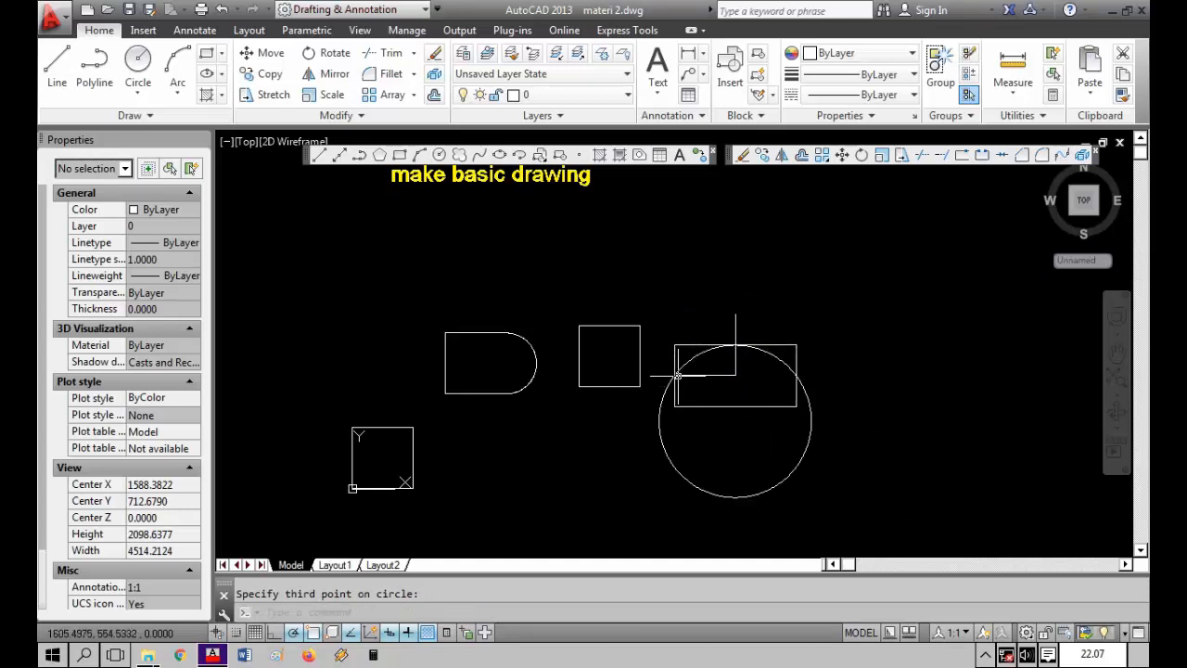
click(775, 357)
key(Delete)
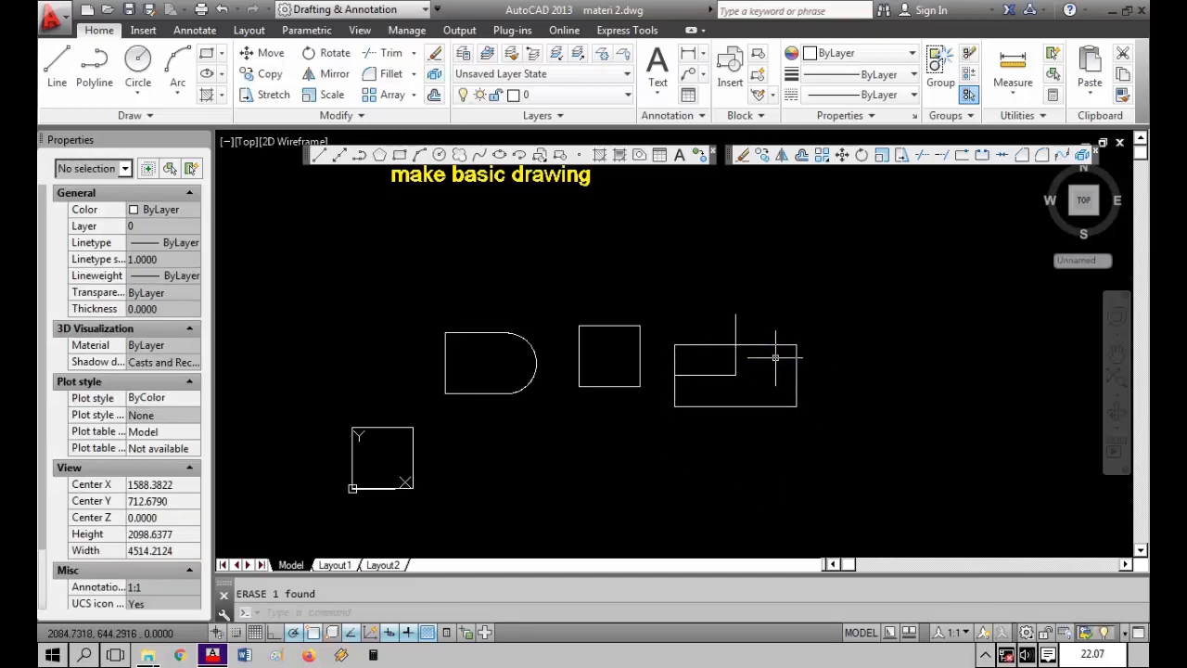
key(Return)
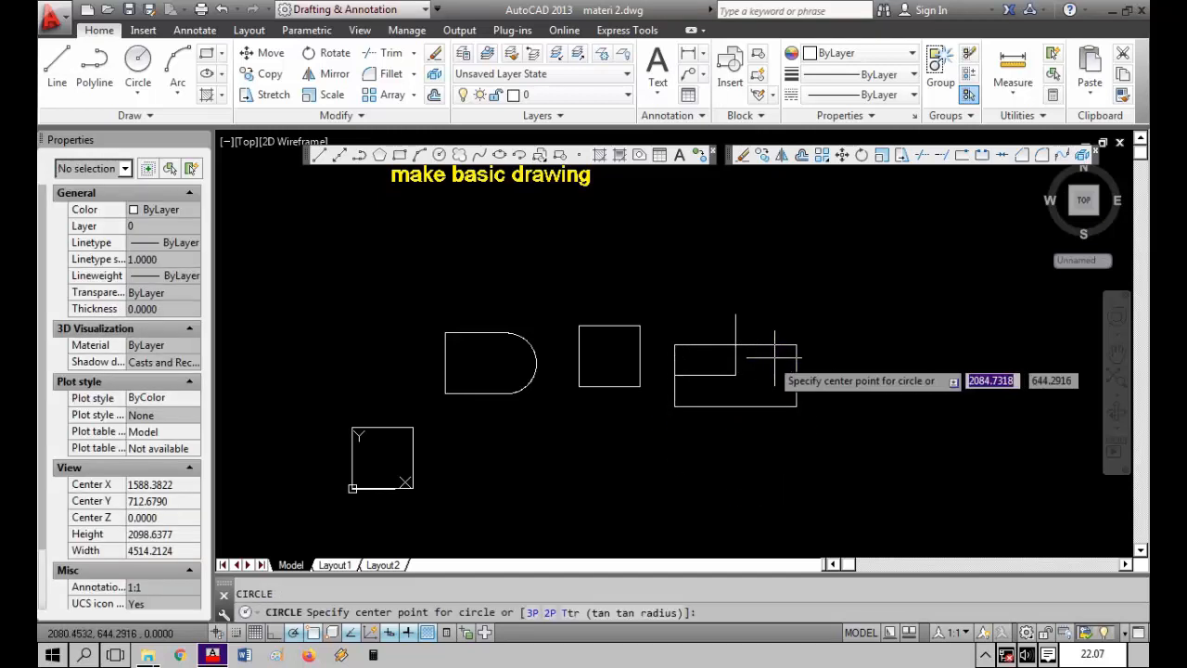
click(551, 619)
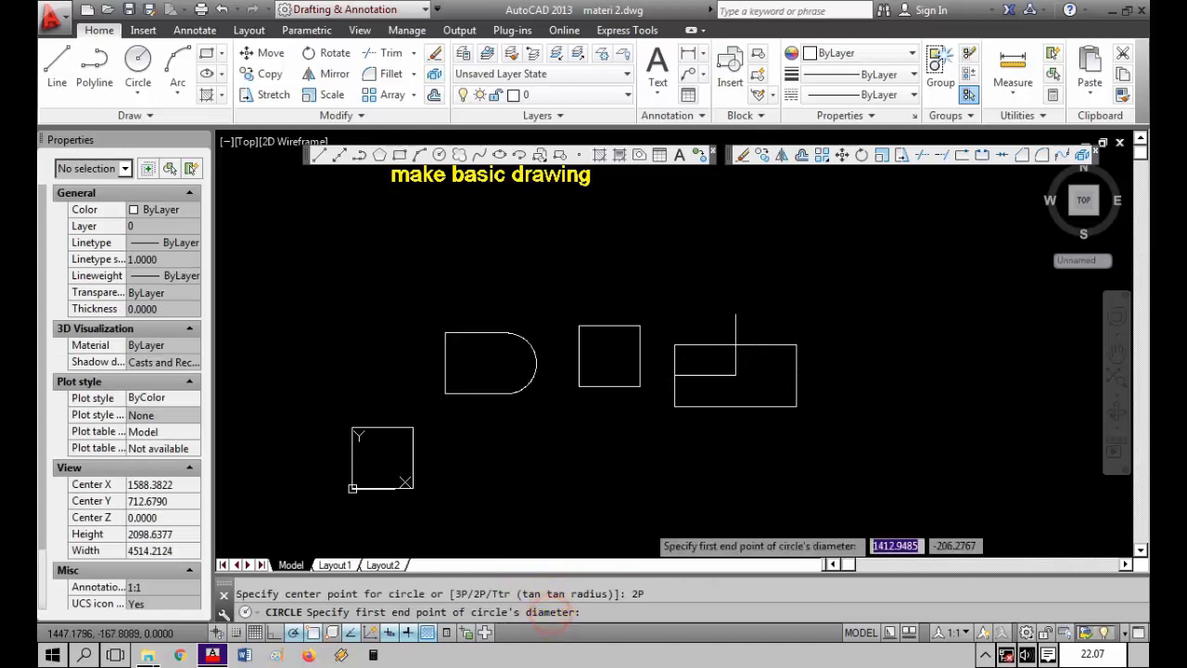
click(674, 375)
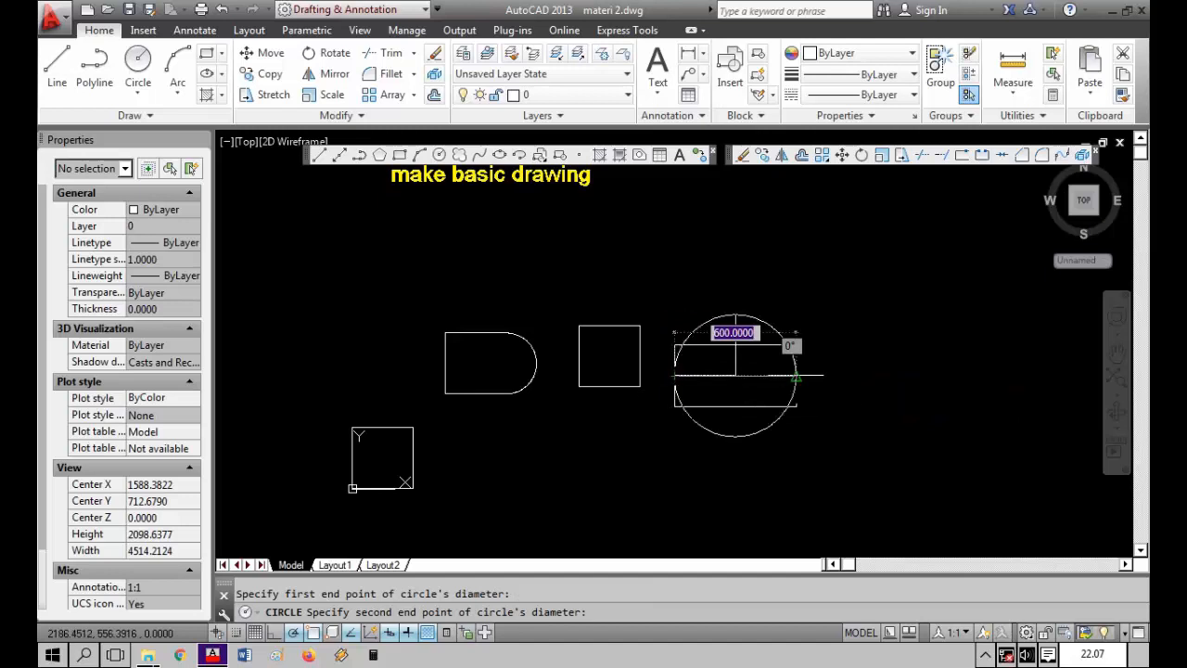
key(Escape)
key(Return)
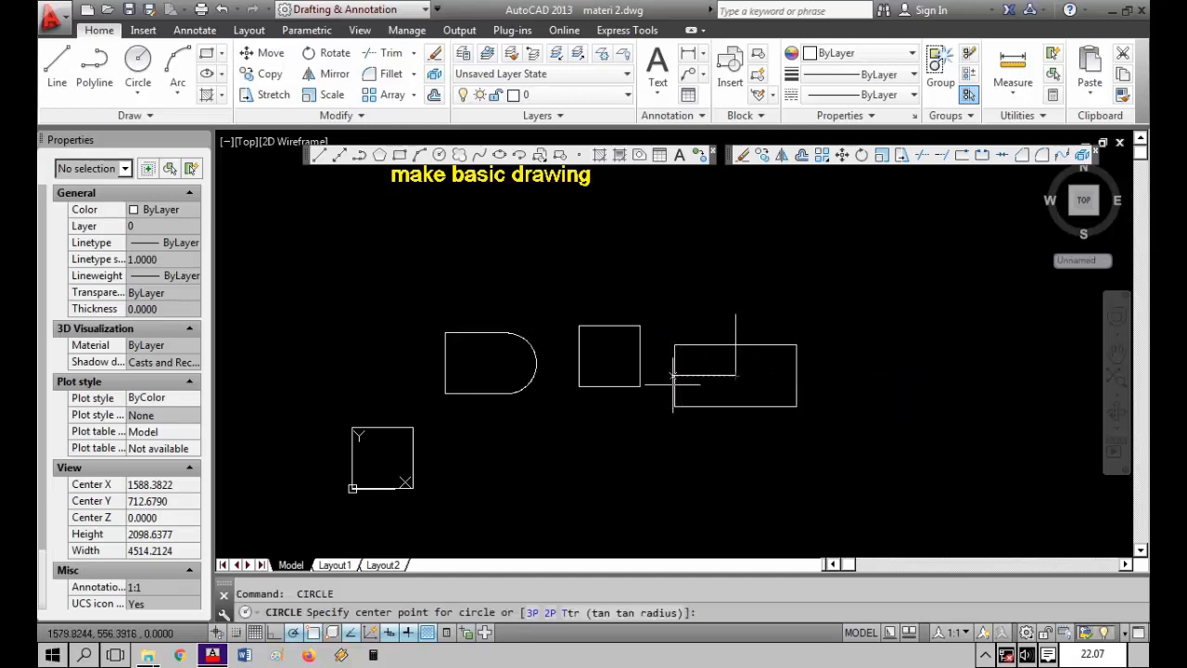
click(730, 396)
key(Escape)
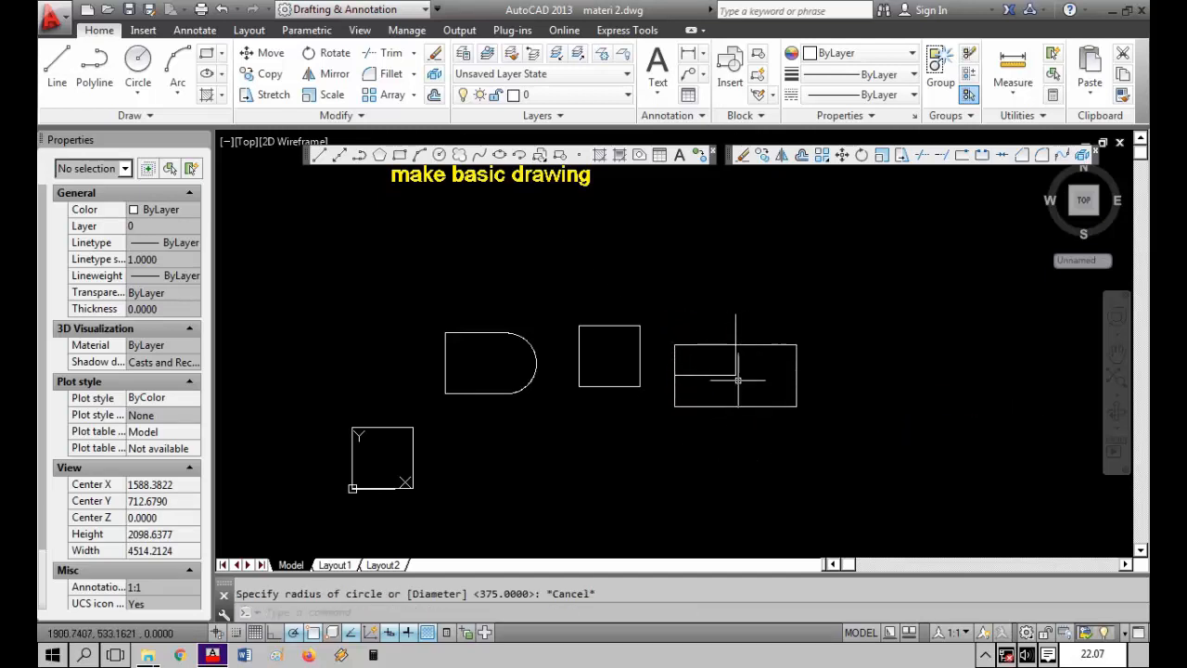
Step: Draw a two-point circle between the midpoints of the rectangle's bottom and top sides, and erase it
key(Return)
click(549, 612)
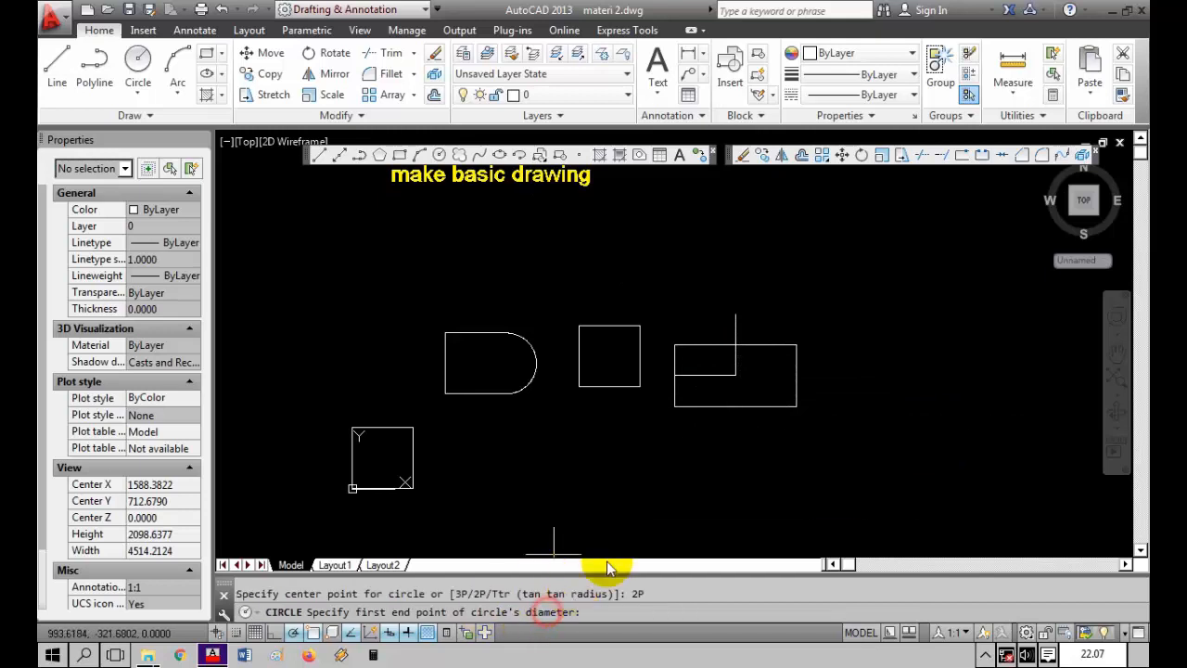
click(736, 405)
click(735, 346)
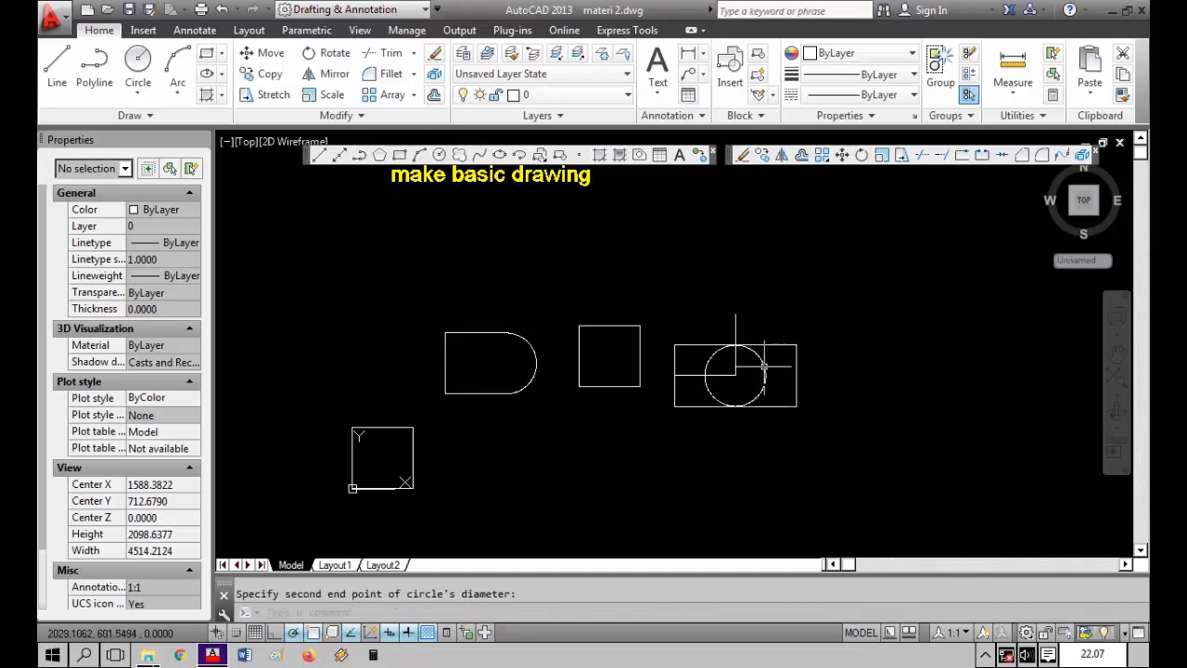
click(769, 359)
key(Delete)
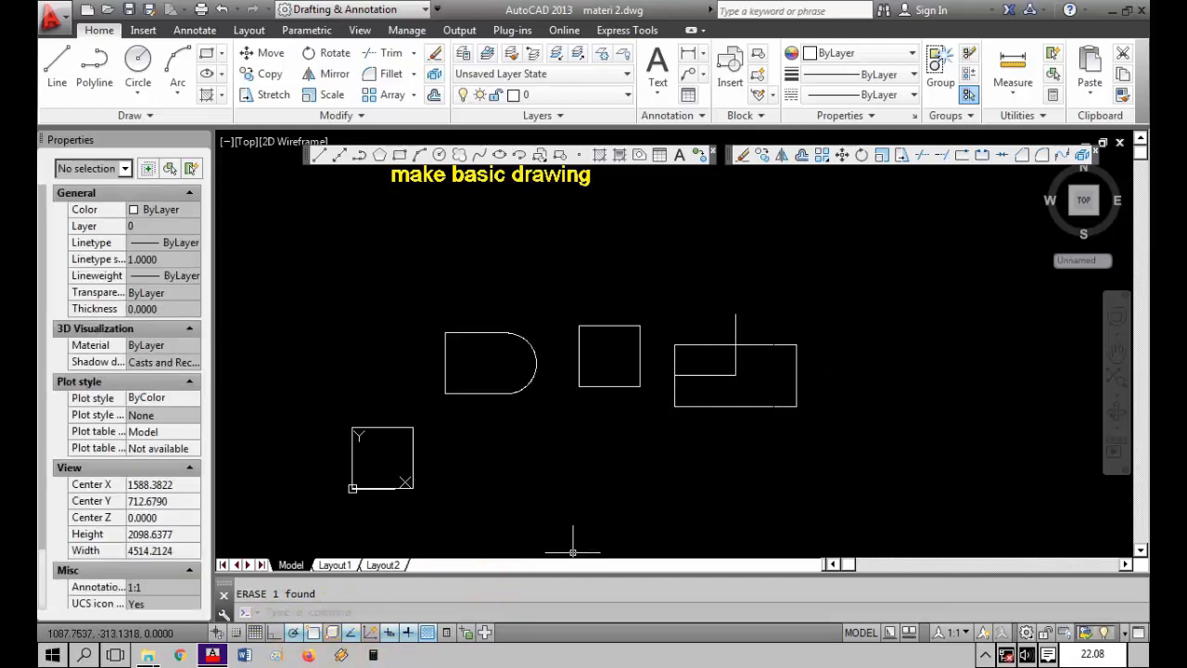
text(c)
key(Return)
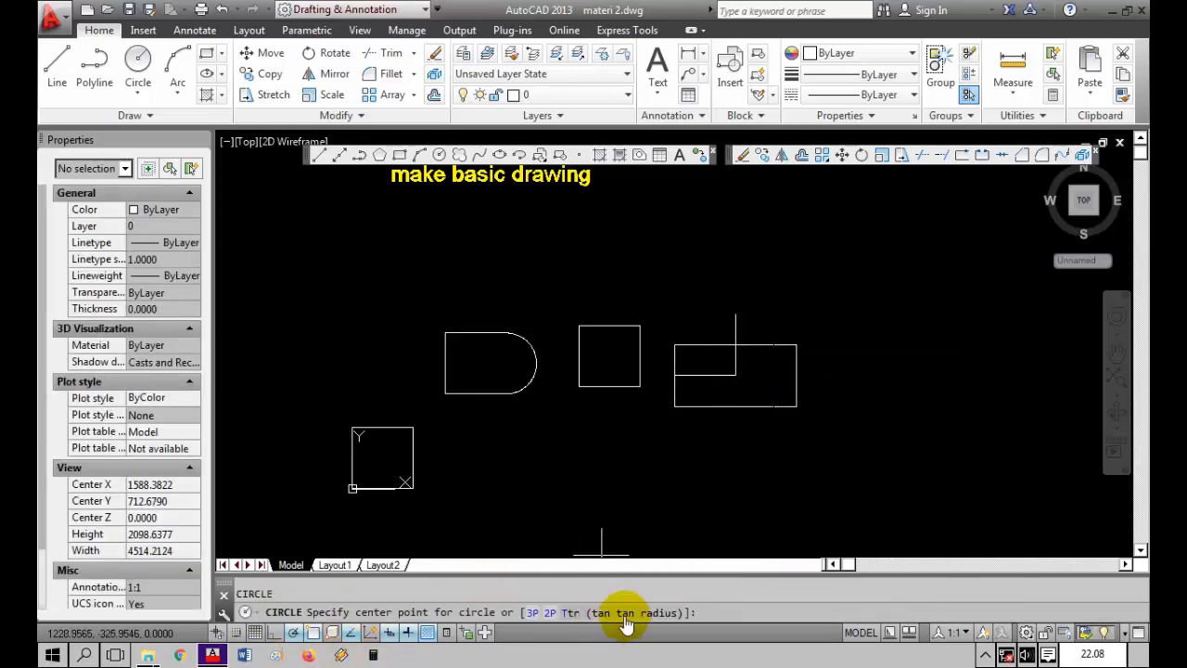
click(674, 389)
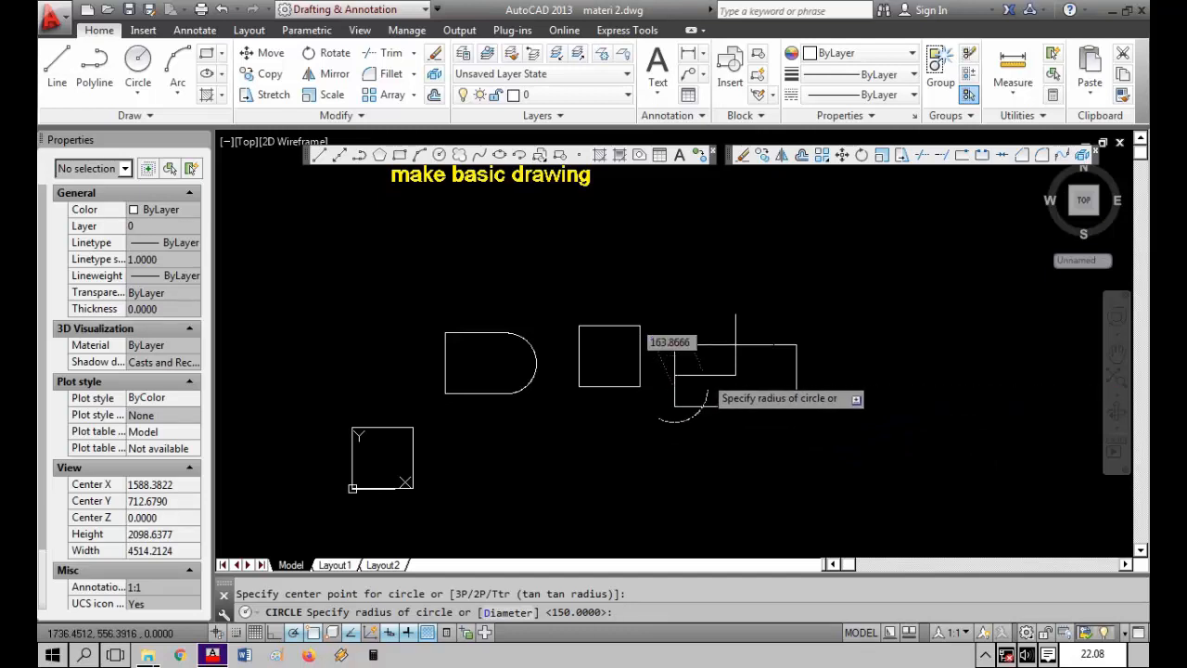
key(Escape)
Step: Draw a Ttr circle of radius 150 tangent to the rectangle's left side and the L-shape's horizontal segment
key(Return)
click(631, 612)
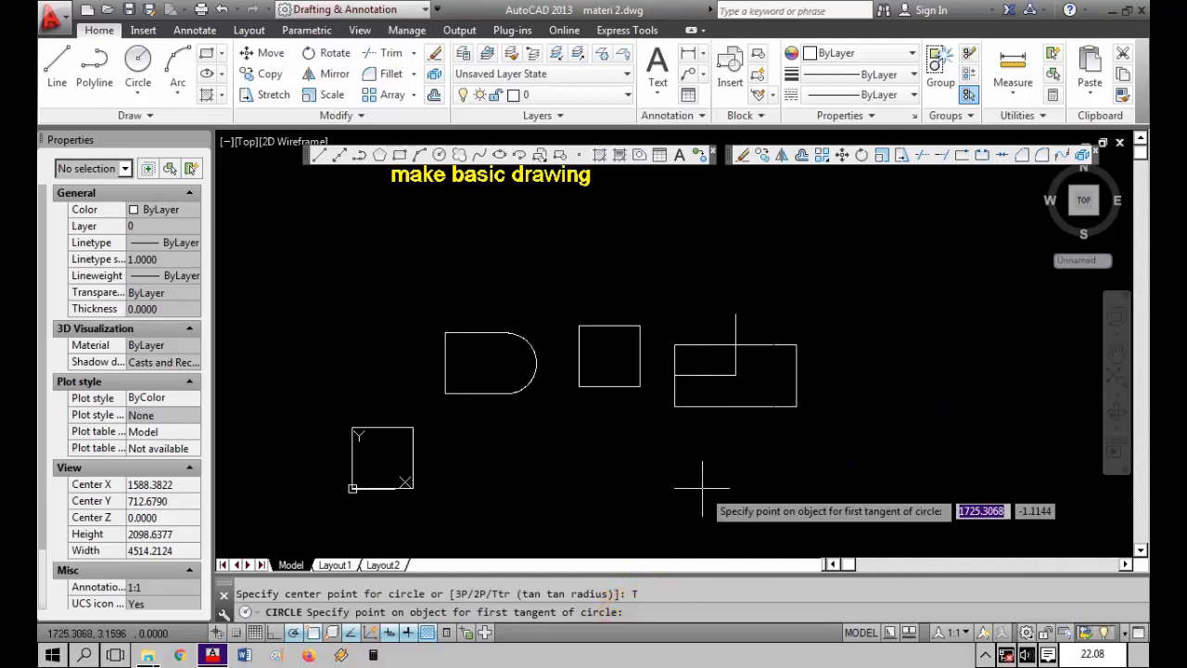
click(671, 381)
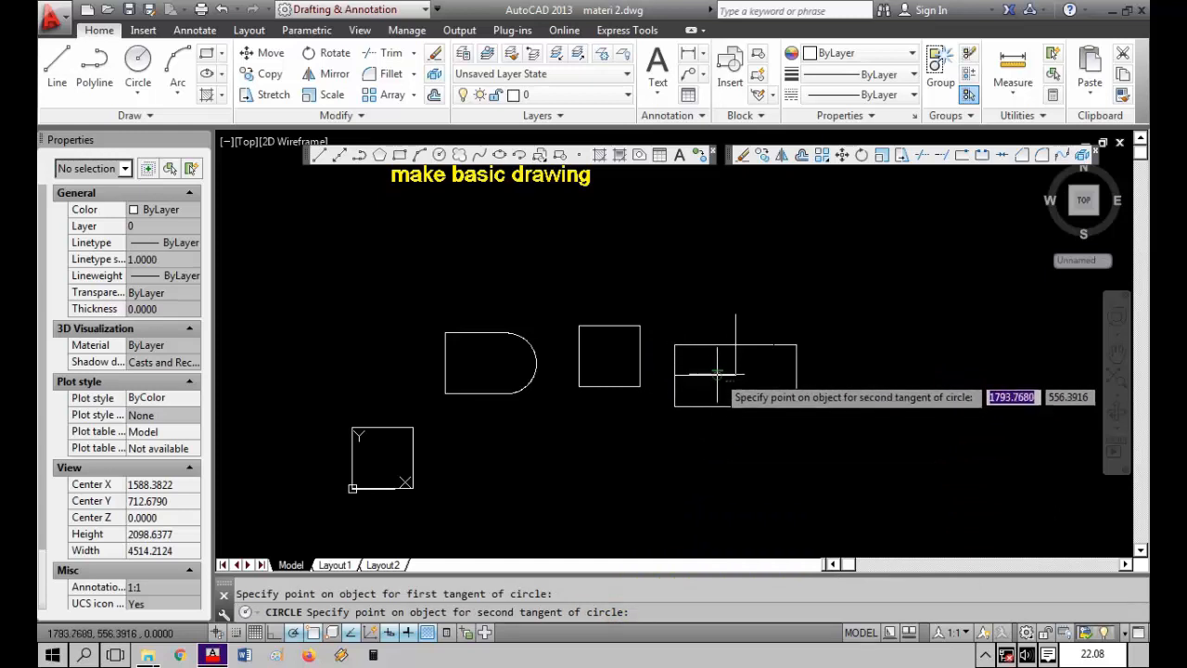
click(707, 375)
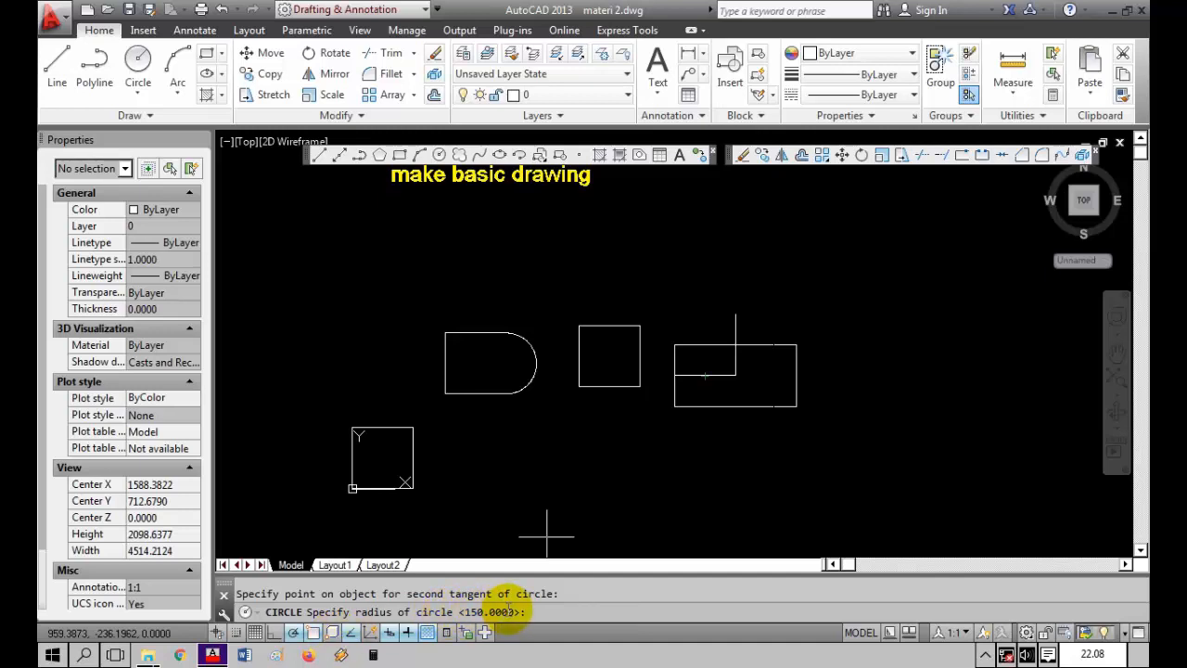
key(Return)
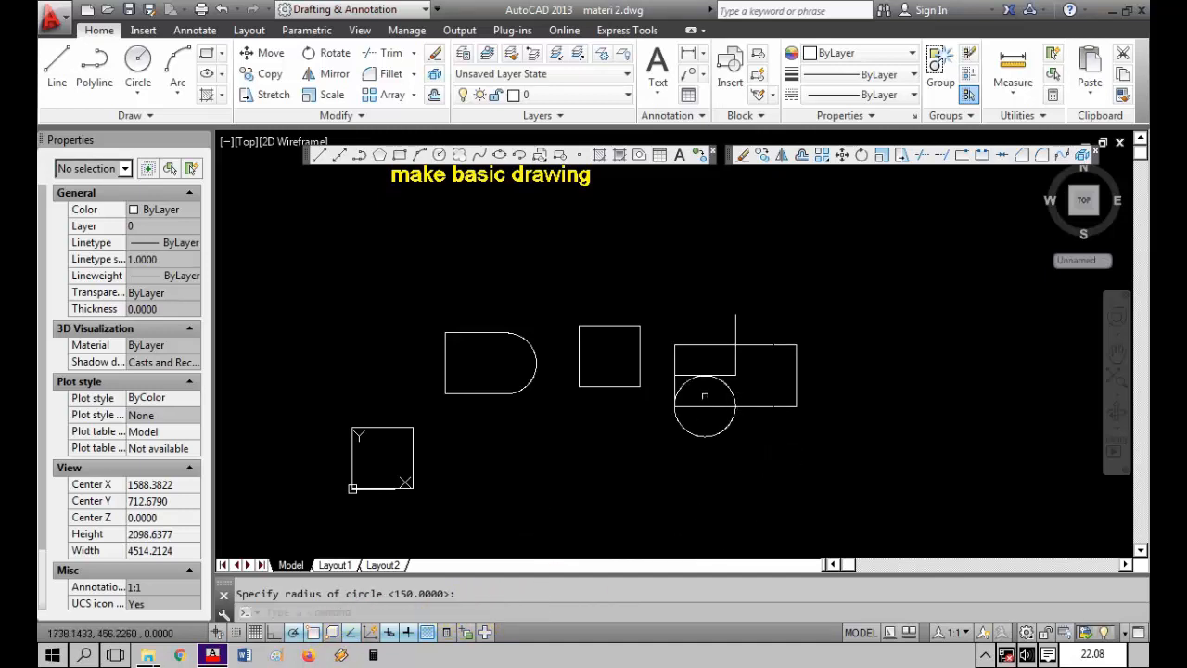
Step: Examine the tangent circle and the rectangle it touches by selecting each in turn
scroll(705, 396, up, 3)
click(695, 336)
click(683, 350)
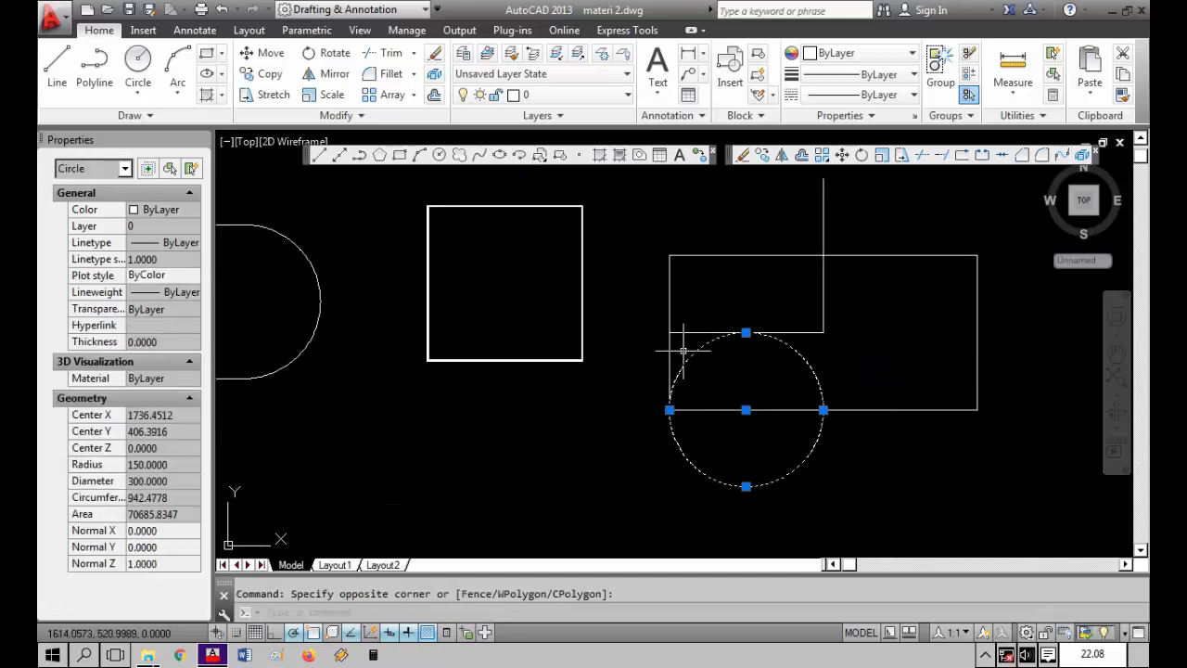
key(Escape)
click(694, 355)
key(Escape)
click(670, 356)
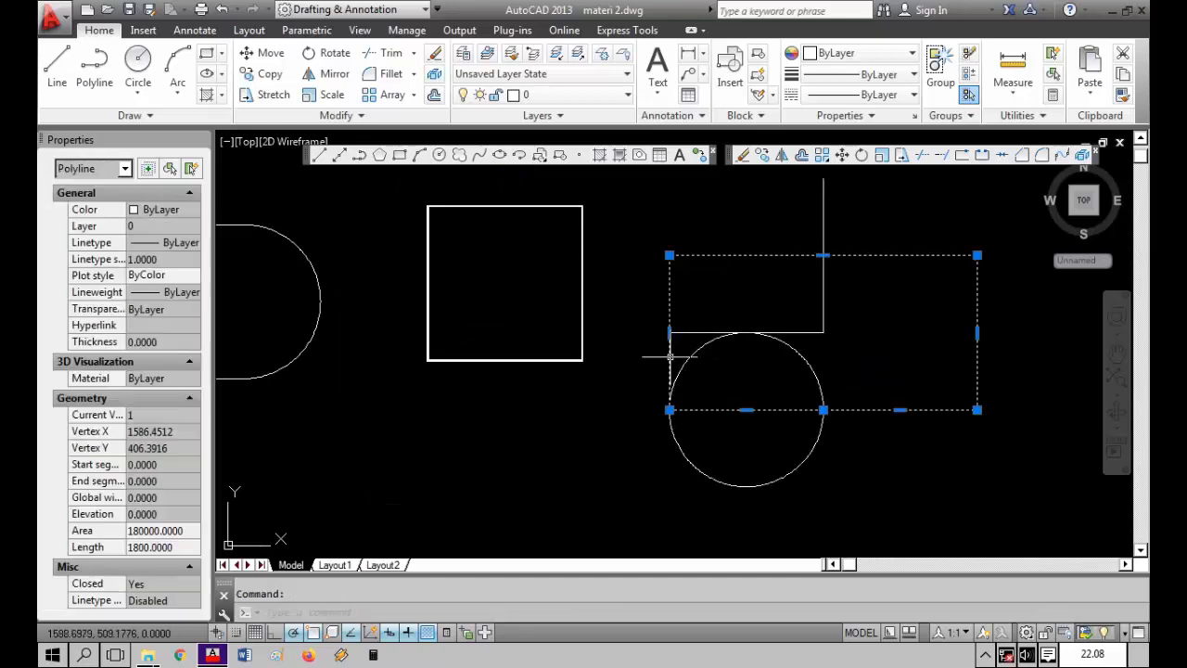
key(Escape)
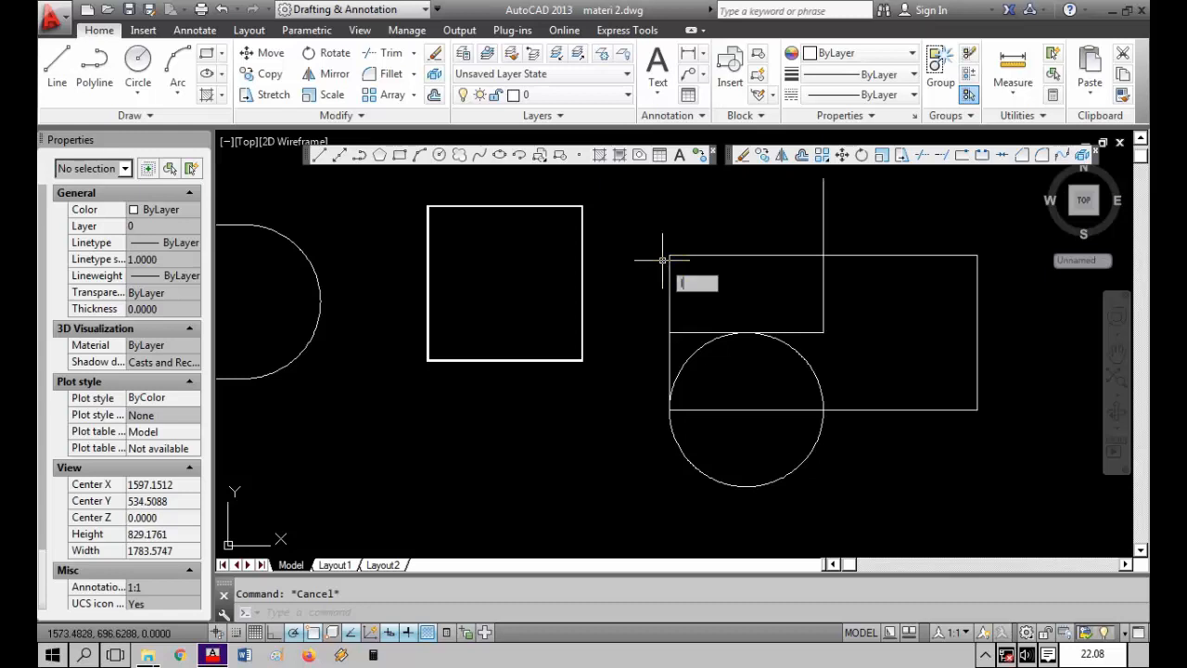
Step: Trace lines over the rectangle's left side and the L-shape's horizontal segment to mark the two tangent objects
text(l)
key(Return)
click(668, 256)
click(671, 405)
key(Return)
key(Return)
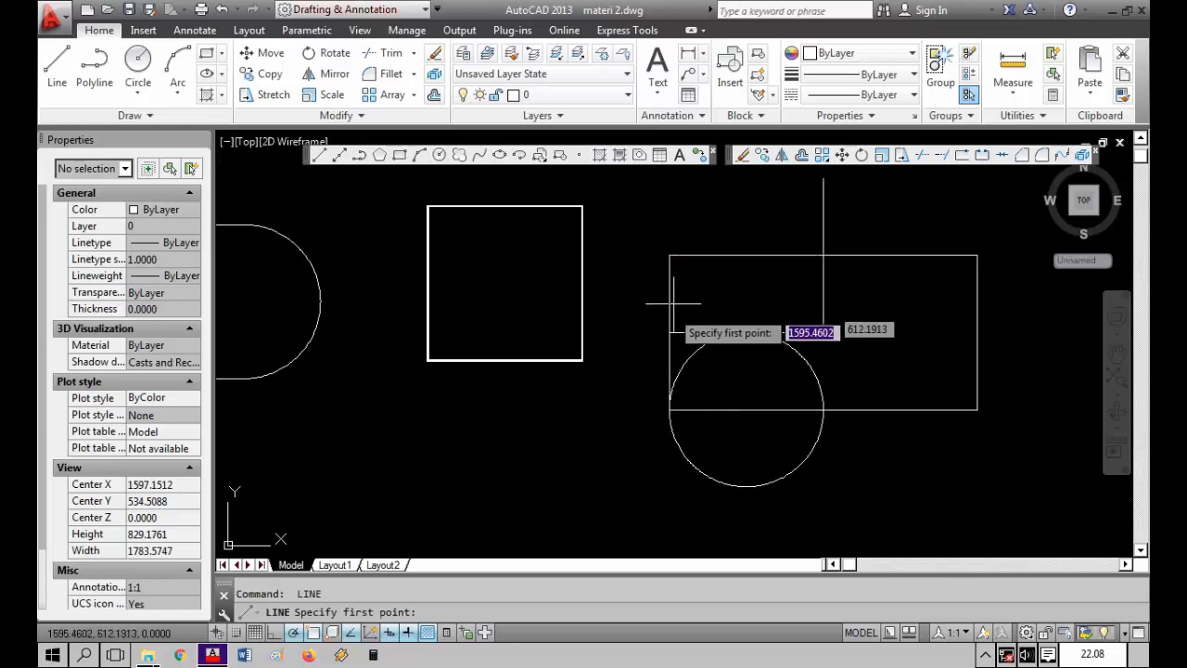
click(671, 328)
click(823, 331)
key(Escape)
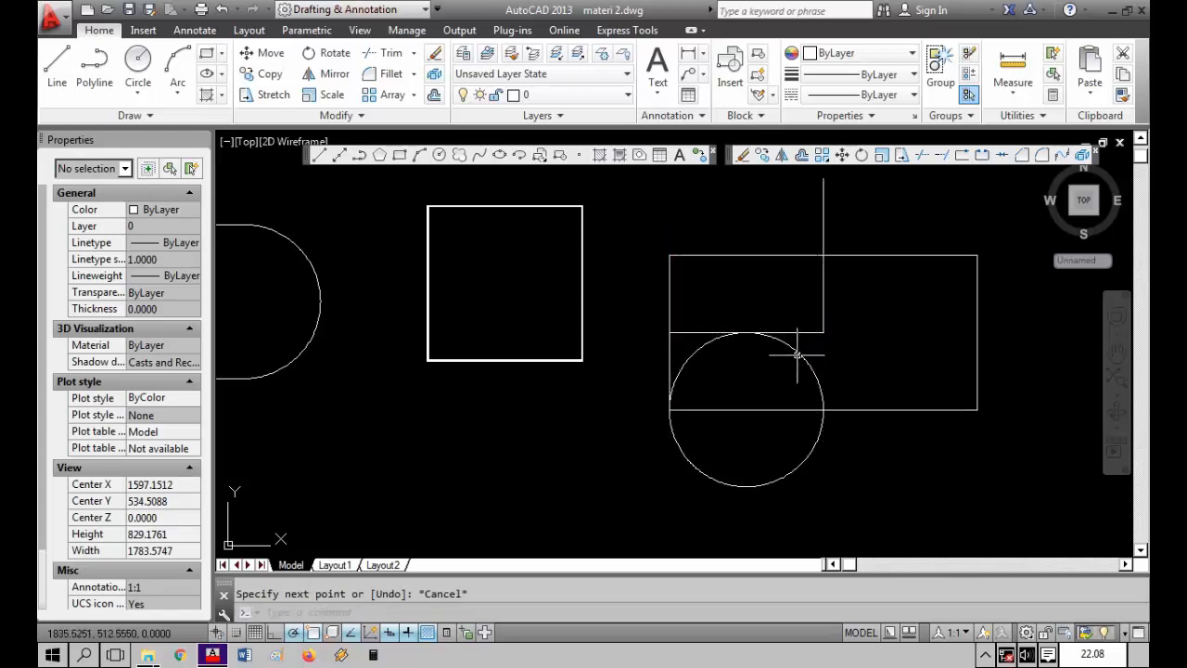
Step: Erase the line traced over the L-shape's horizontal segment and the tangent circle
click(806, 329)
click(805, 333)
click(807, 332)
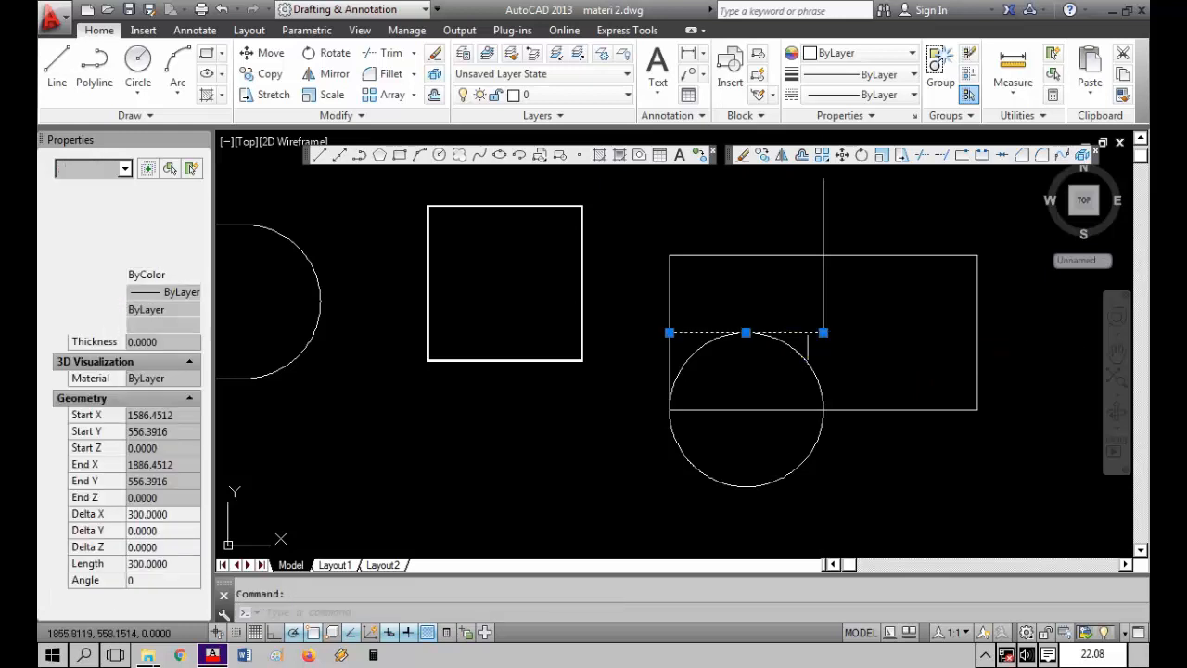
key(Delete)
click(833, 365)
click(769, 385)
key(Delete)
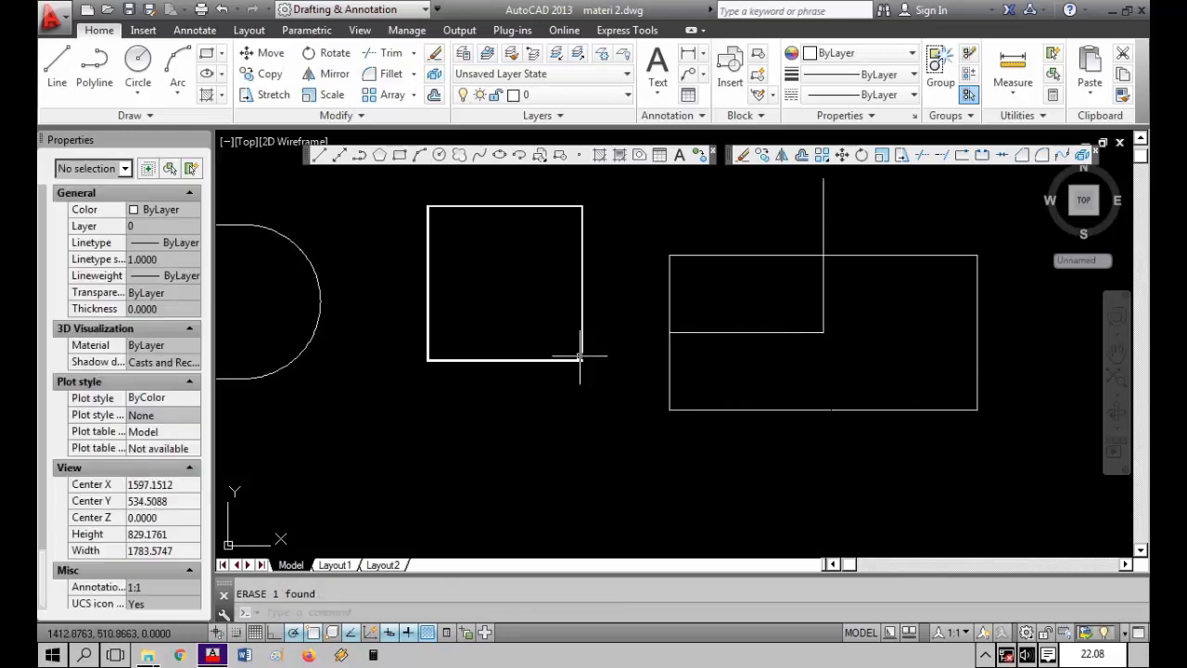
Step: Draw an arc through three free points above and to the right of the rectangle, and erase it
scroll(580, 355, down, 2)
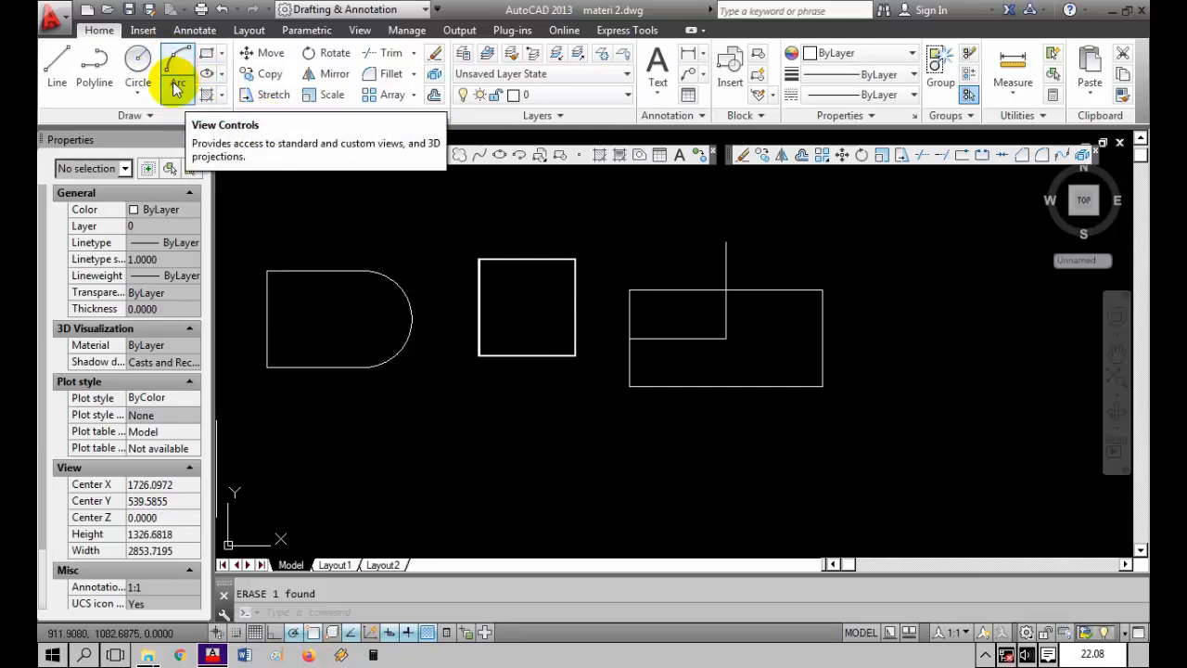
text(a)
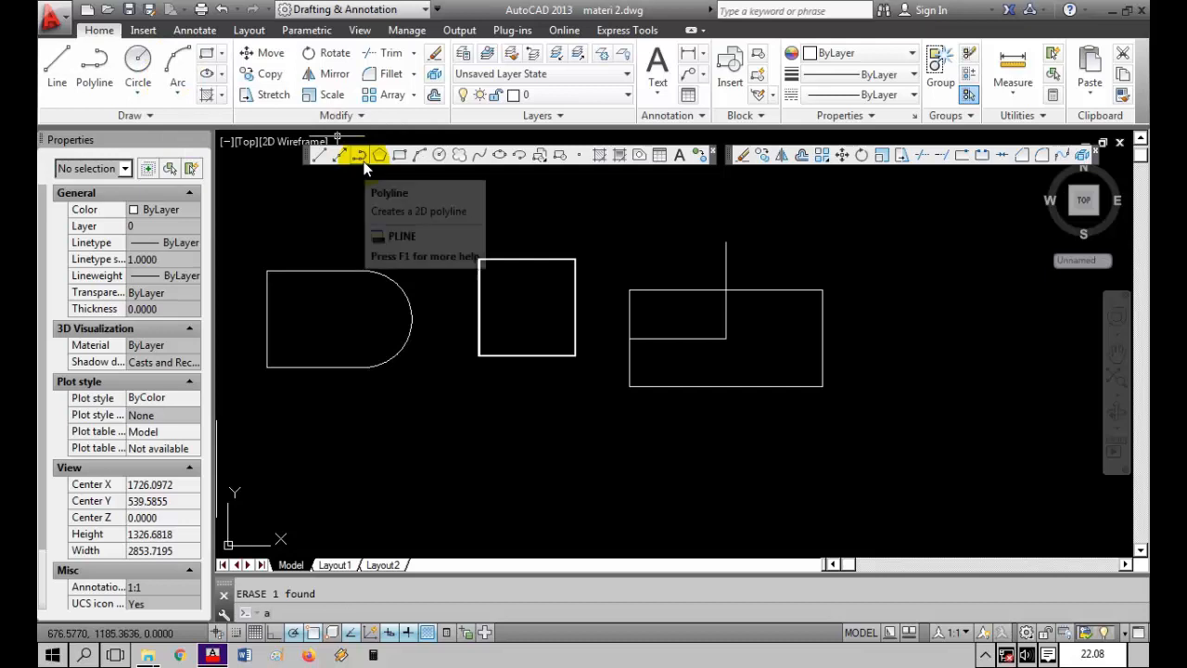
text(rc)
key(Return)
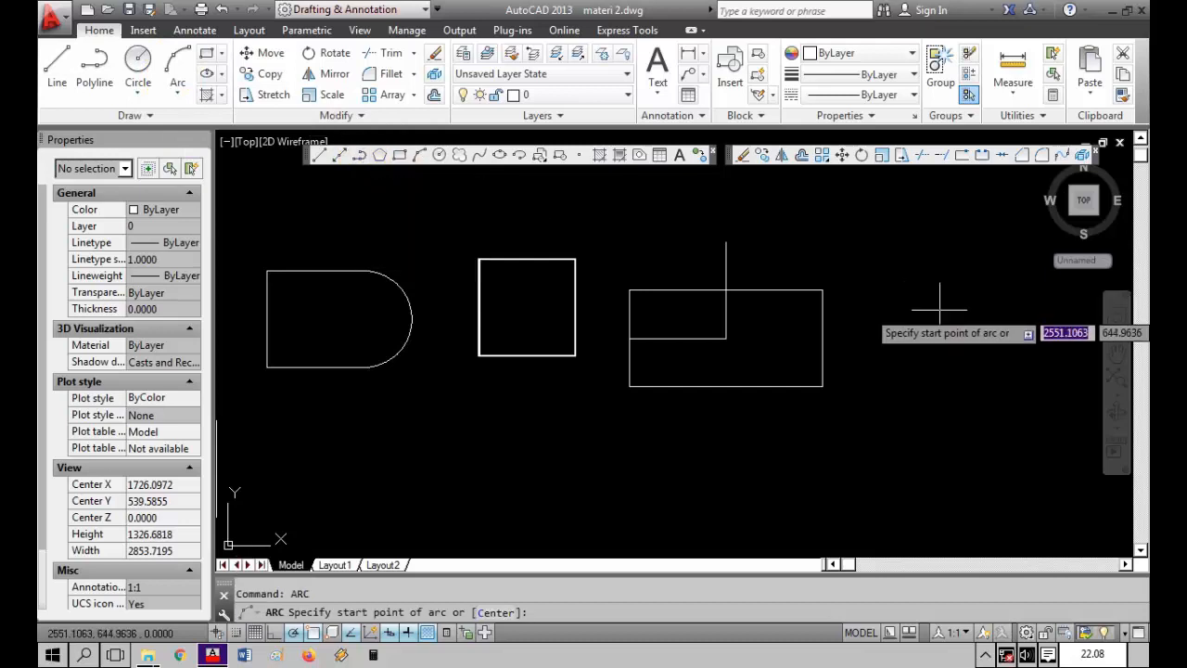
click(756, 232)
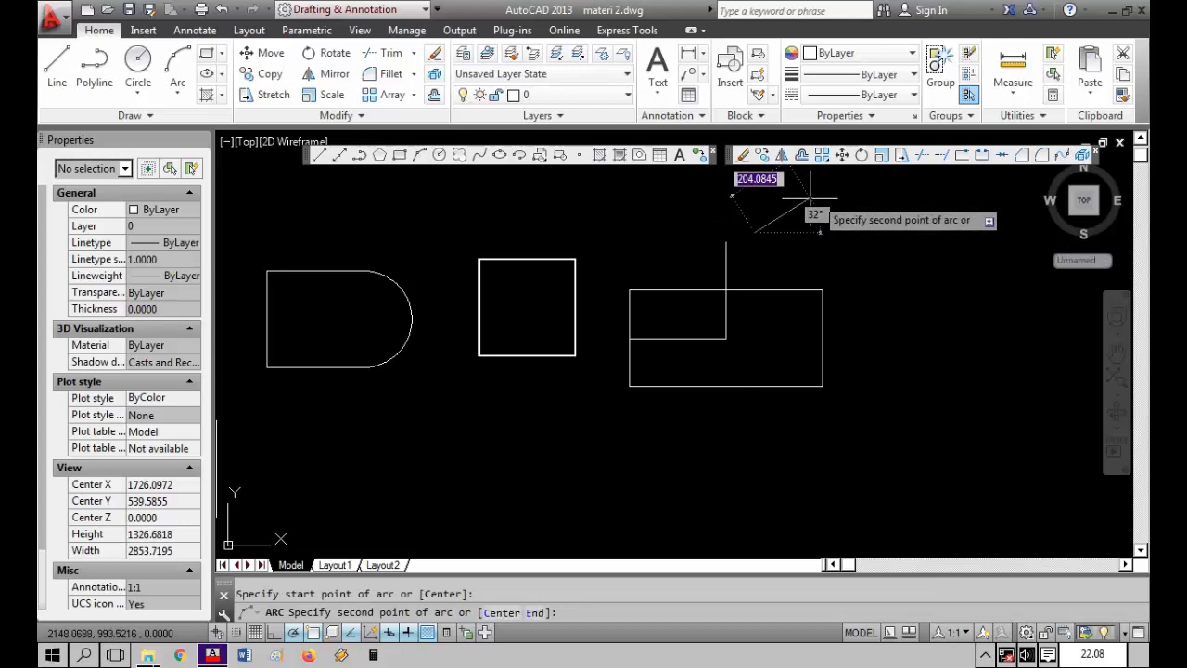
click(813, 196)
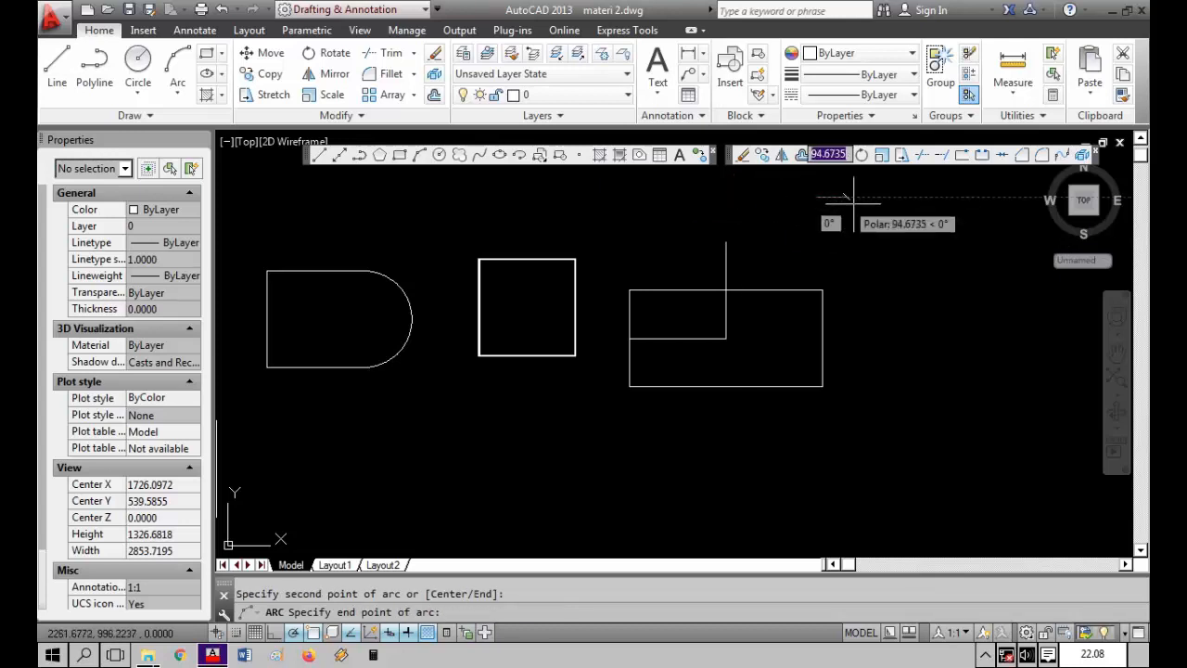
click(927, 276)
click(914, 243)
click(887, 187)
click(881, 194)
key(Delete)
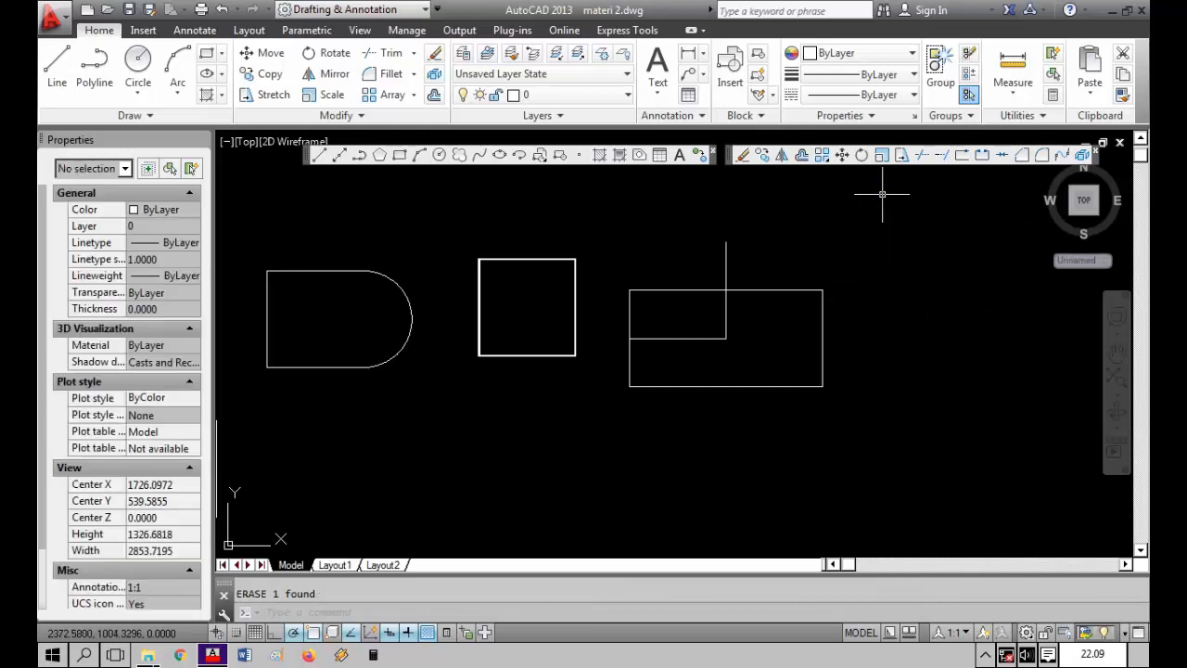
Step: Draw a 45-degree arc centred on the L-shape's corner, starting where its vertical segment crosses the rectangle's top edge
click(178, 63)
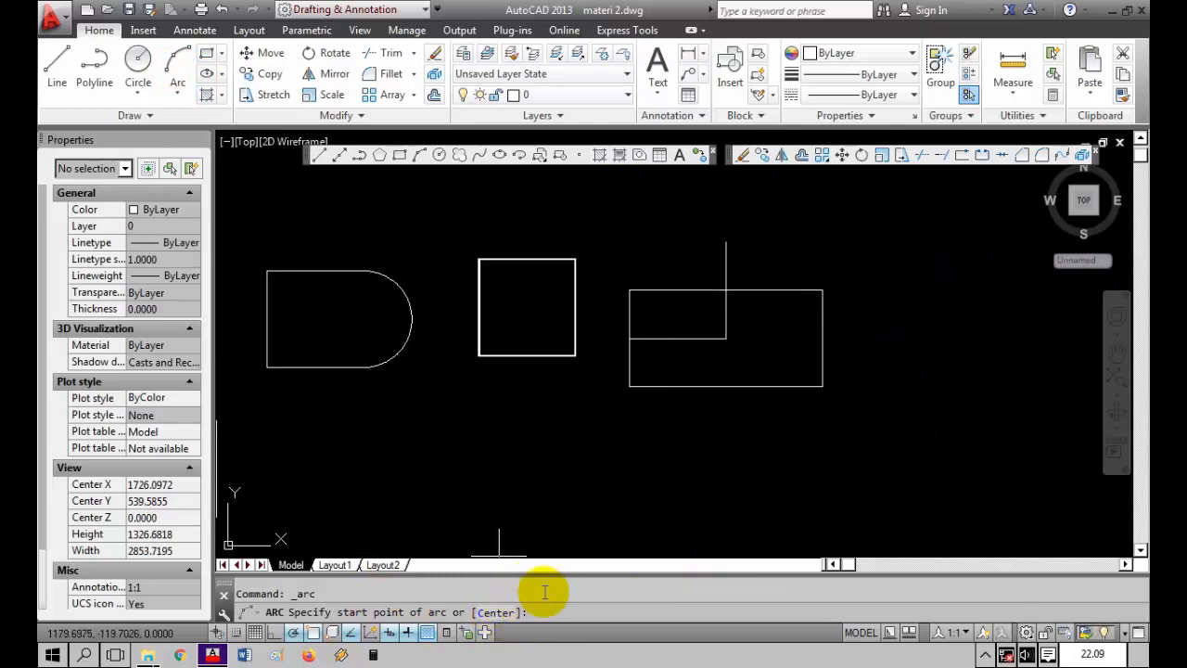
key(Return)
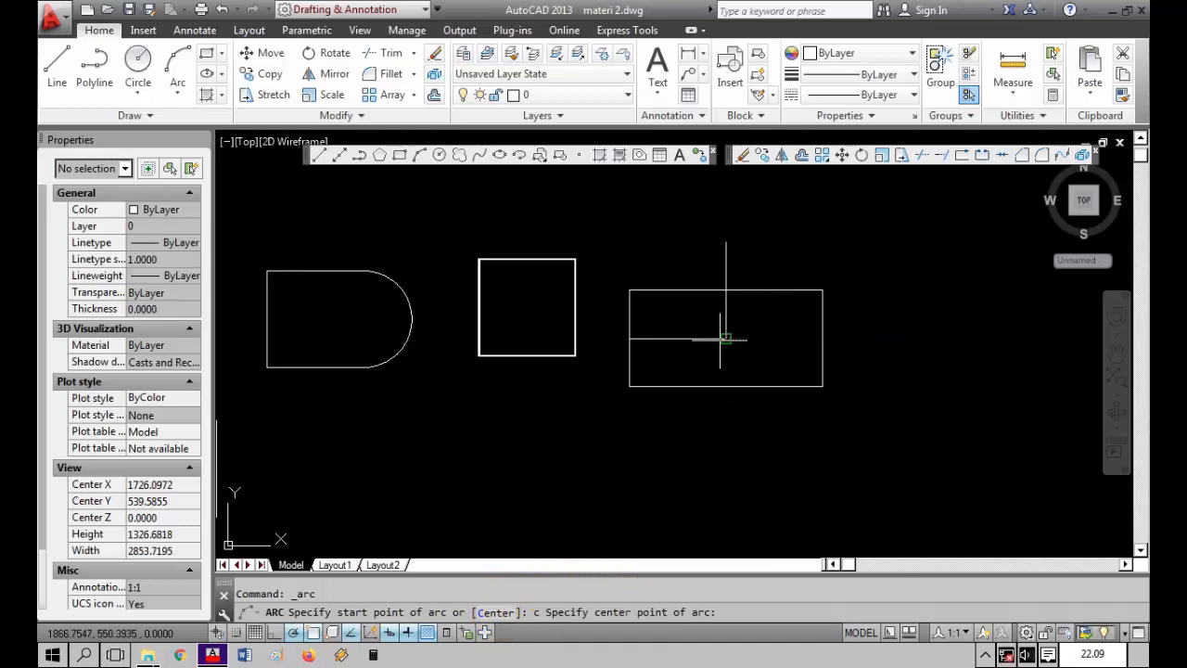
click(726, 338)
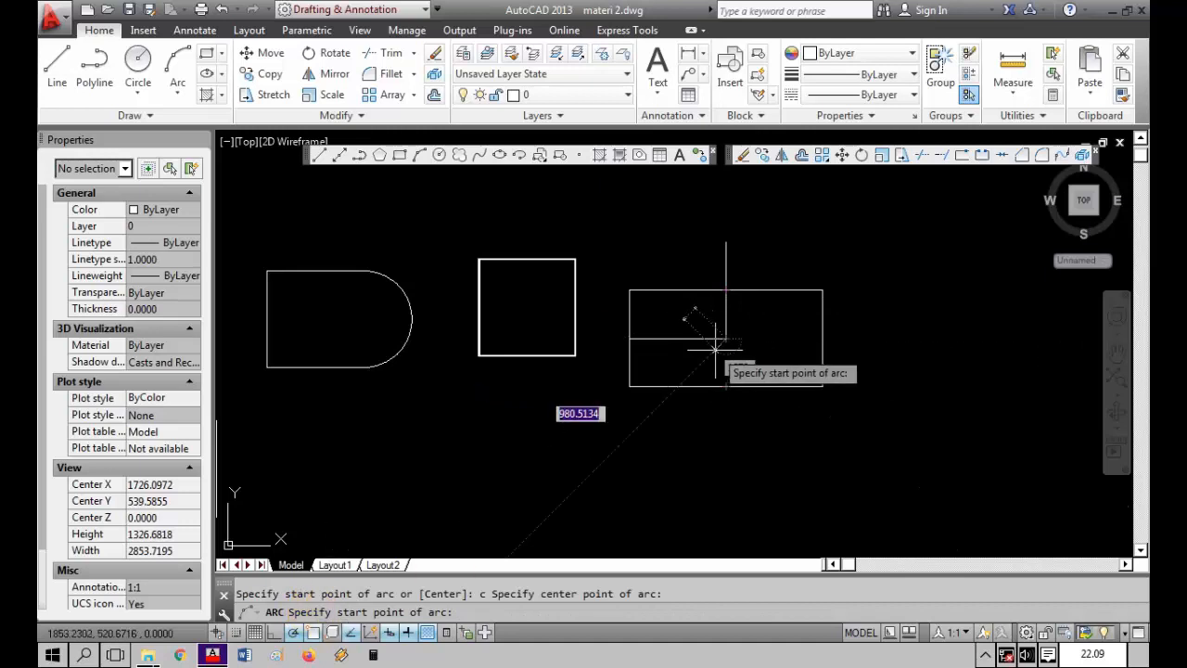
click(725, 290)
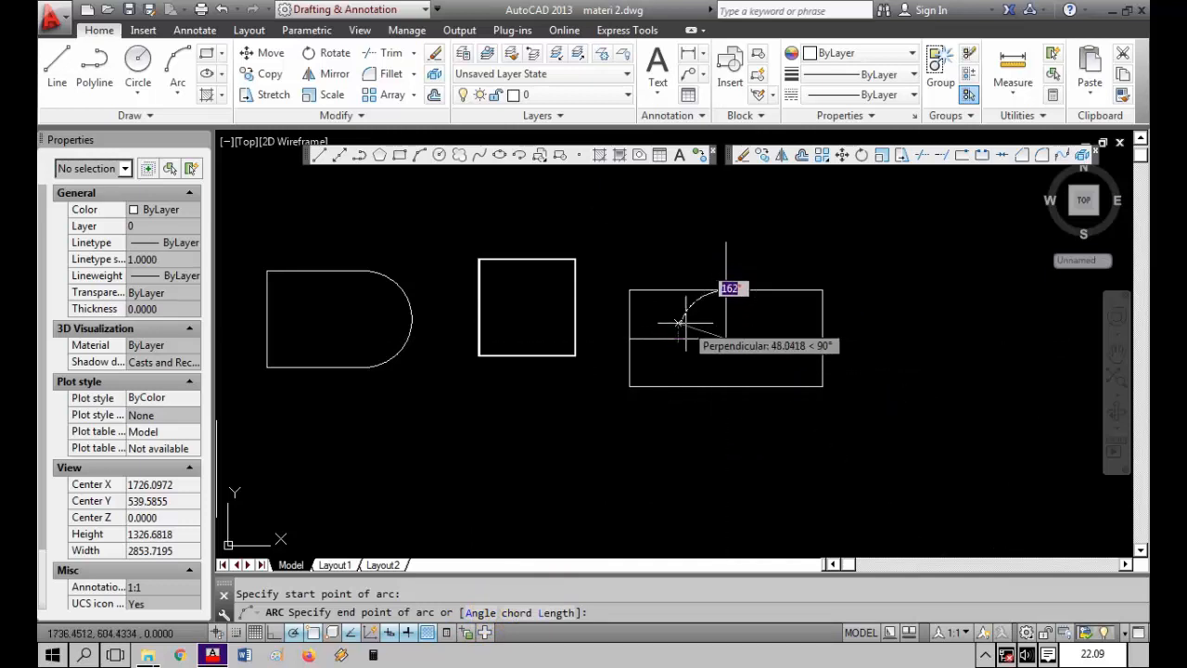
click(482, 612)
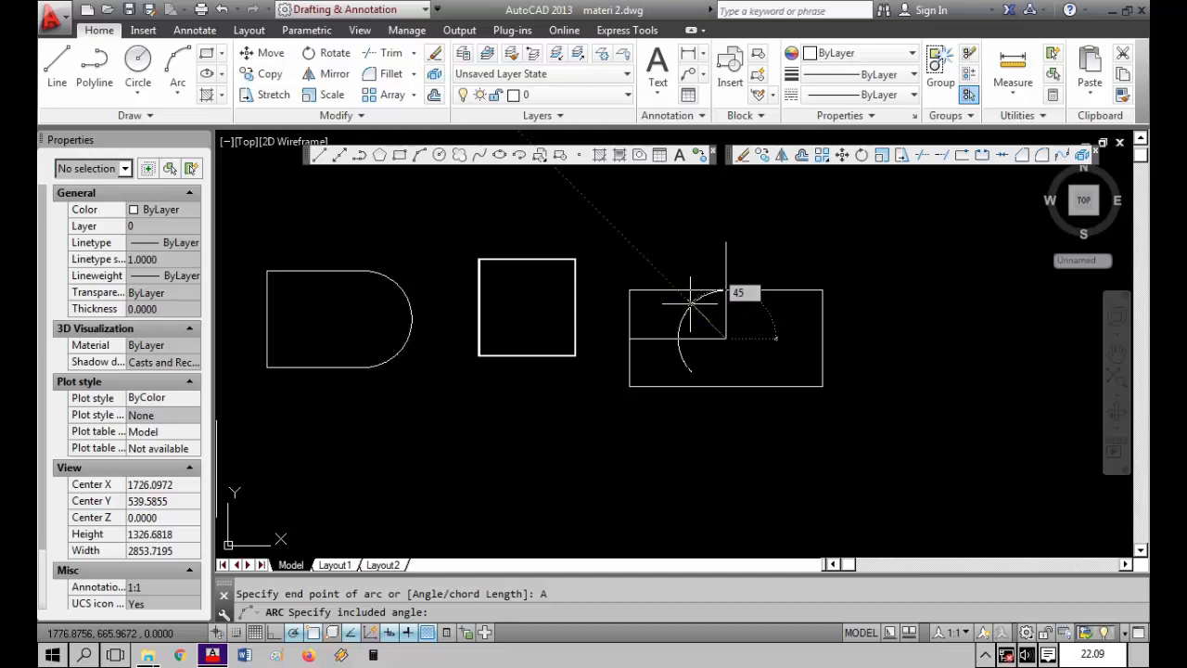
key(Return)
click(707, 293)
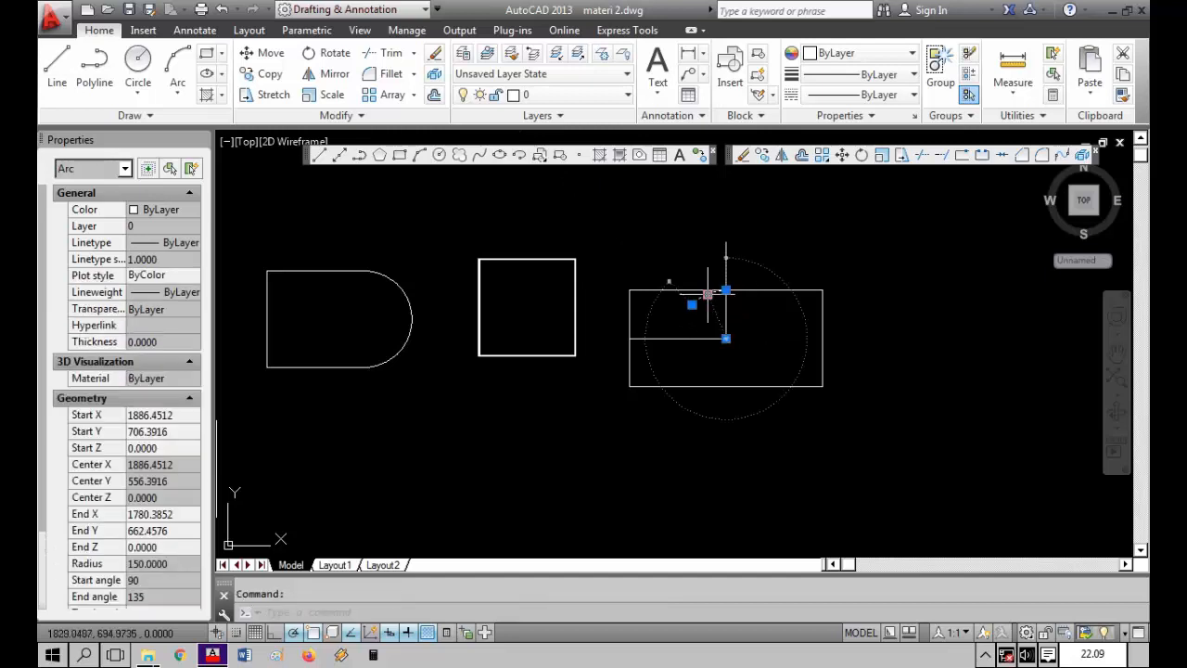
key(Escape)
key(Escape)
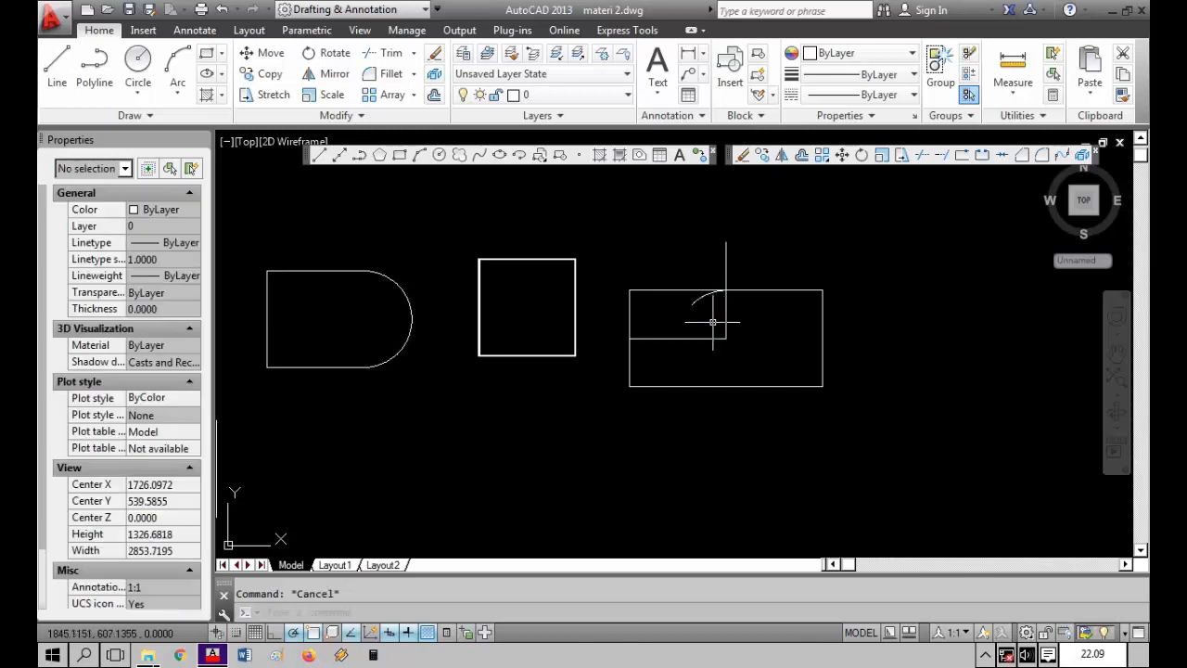
Step: Draw a line from the arc's free end to its centre at the L-shape's corner
text(l)
key(Return)
click(724, 335)
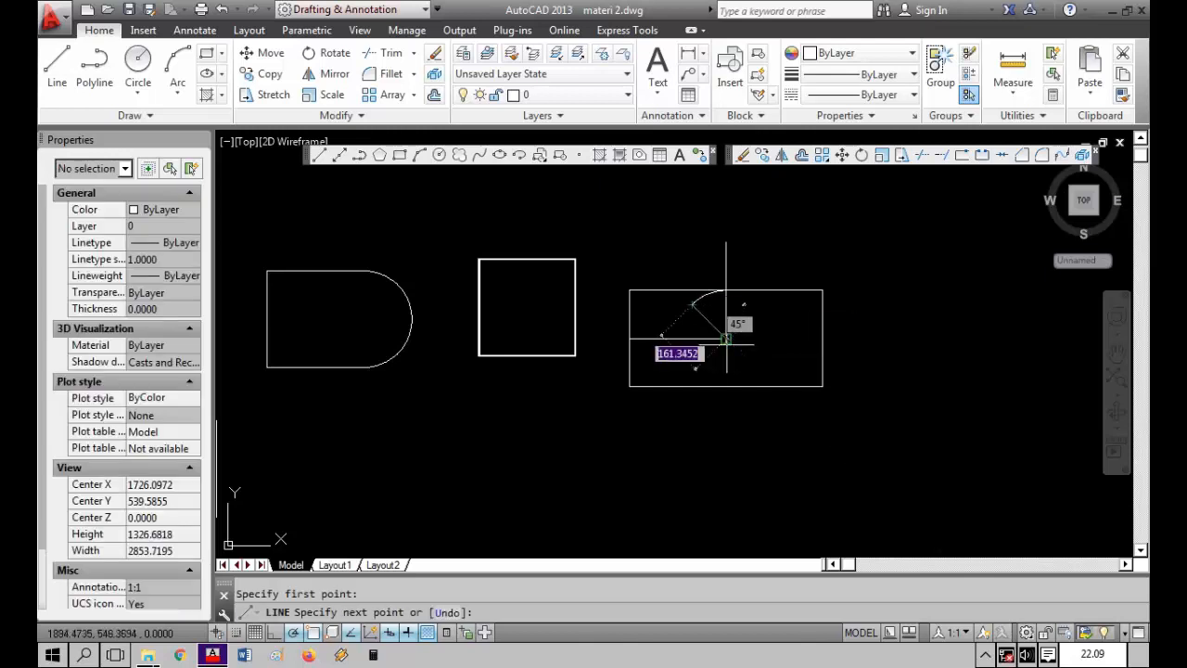
key(Return)
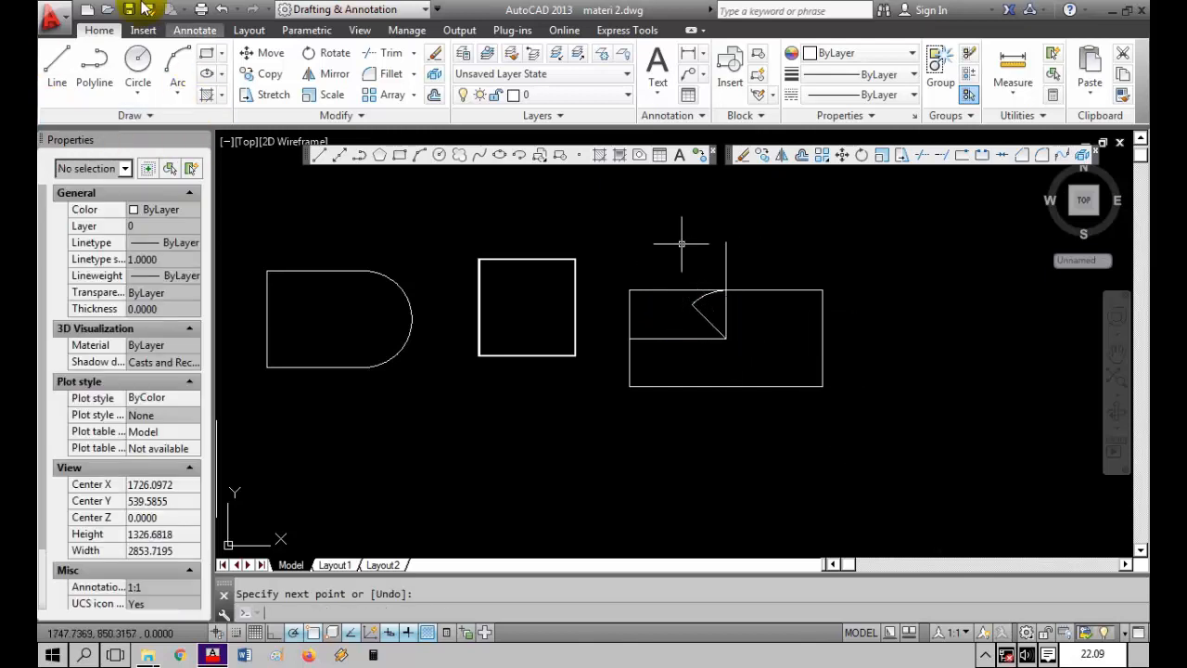
Step: Check the angle between the diagonal line and the L-shape's vertical segment with an angular dimension, without placing it
click(195, 29)
click(352, 83)
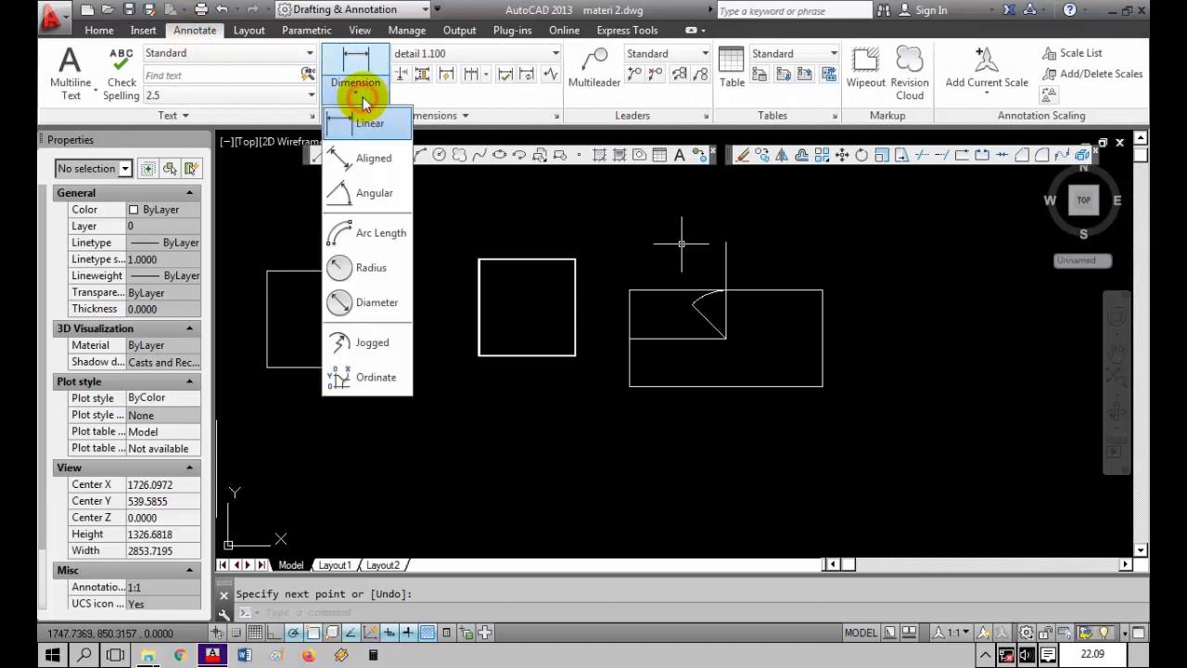
click(371, 194)
scroll(709, 324, up, 5)
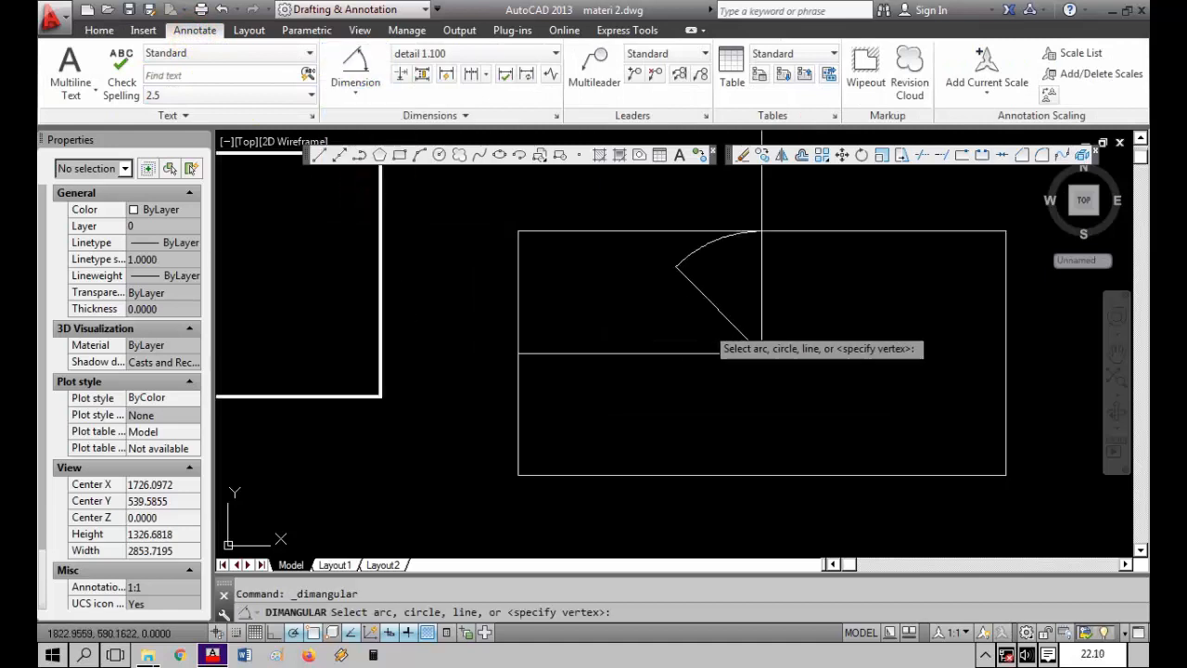
click(739, 336)
click(761, 272)
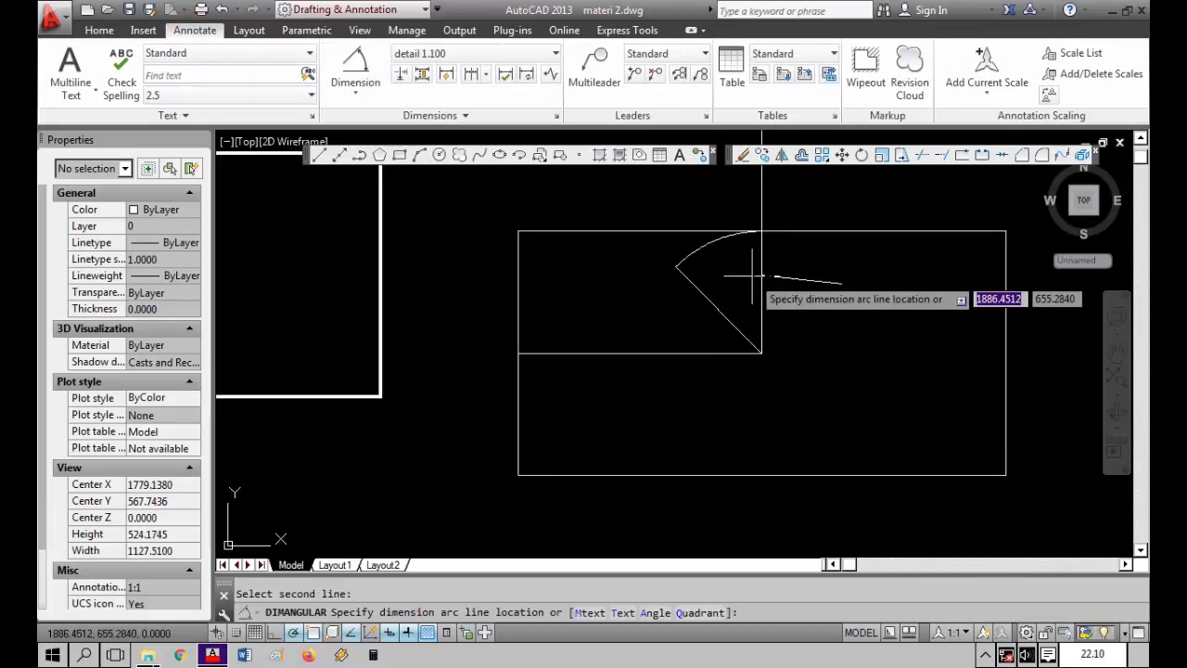
scroll(756, 288, up, 3)
scroll(736, 315, down, 1)
key(Escape)
Step: Erase the diagonal line and the 45-degree arc
click(705, 312)
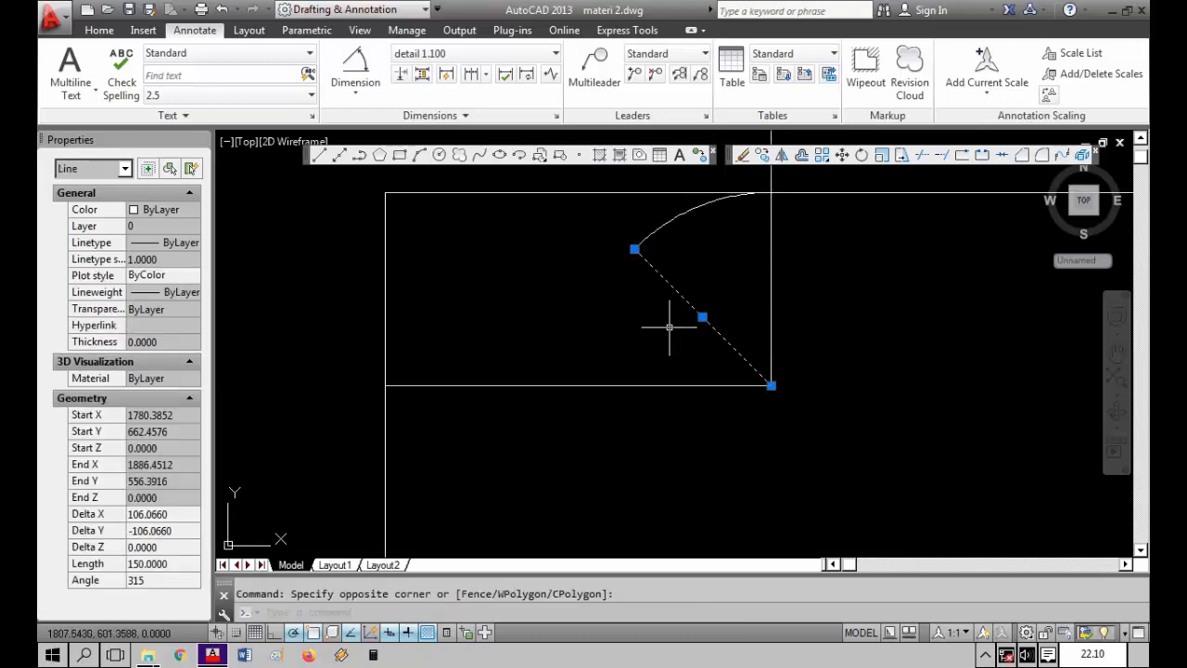
key(Delete)
click(622, 228)
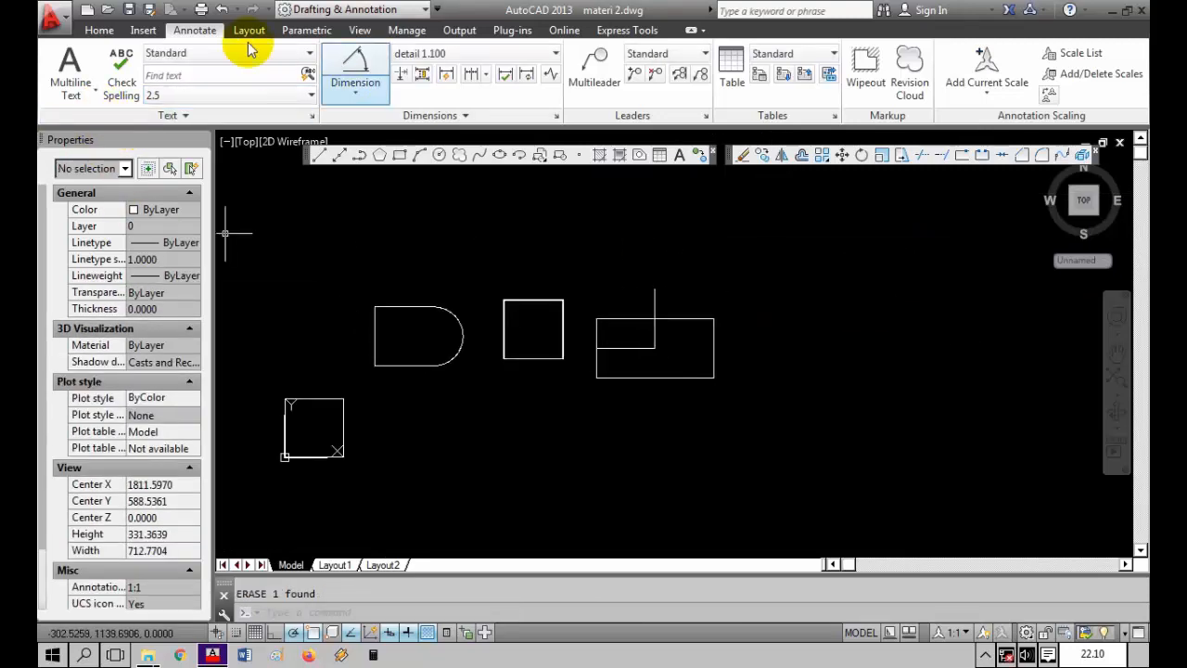
Step: Draw an arc centred on the L-shape's corner, starting on the rectangle's top edge, with a chord length of 180
click(100, 30)
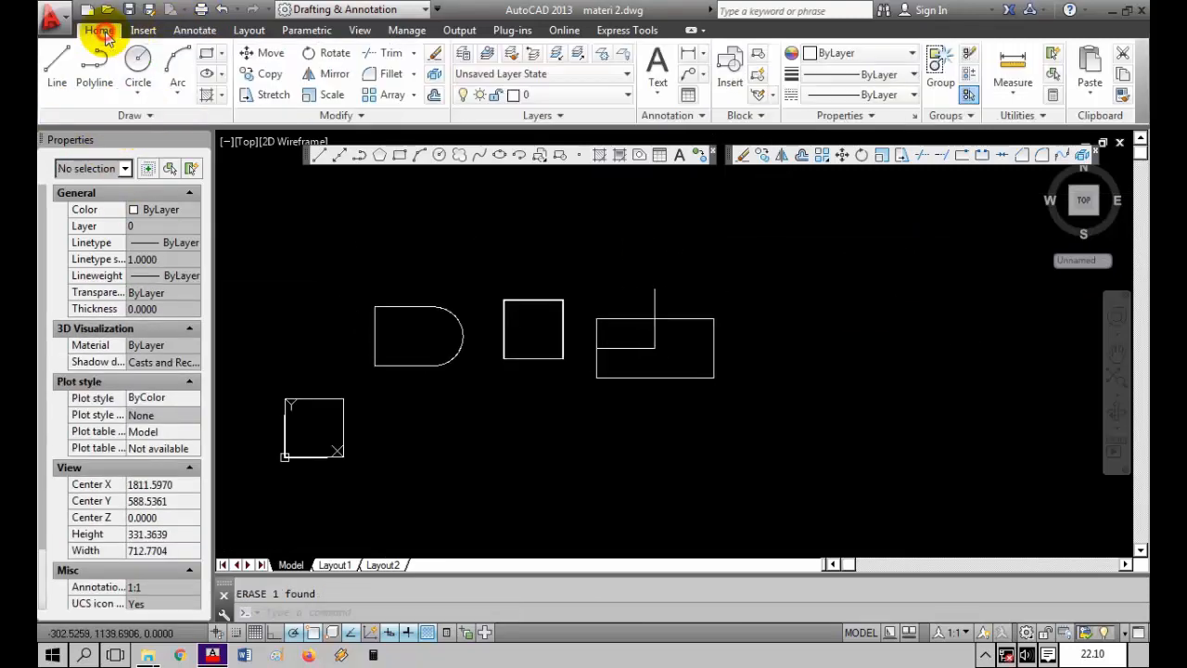
click(180, 72)
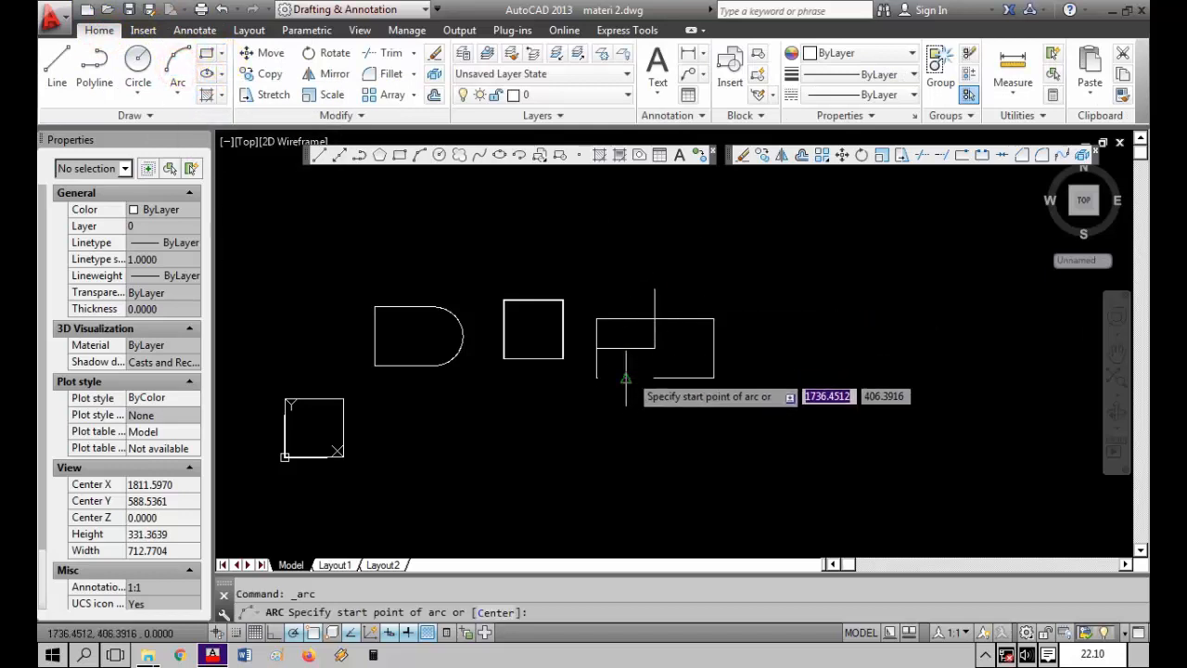
text(c)
key(Return)
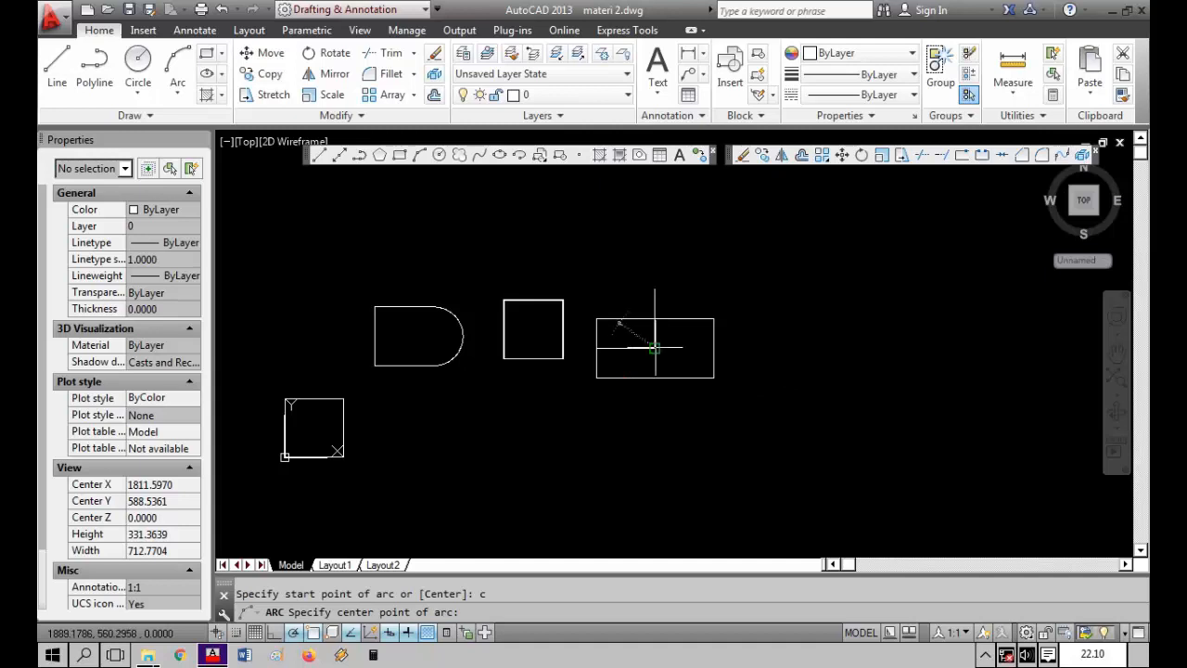
click(654, 348)
click(653, 319)
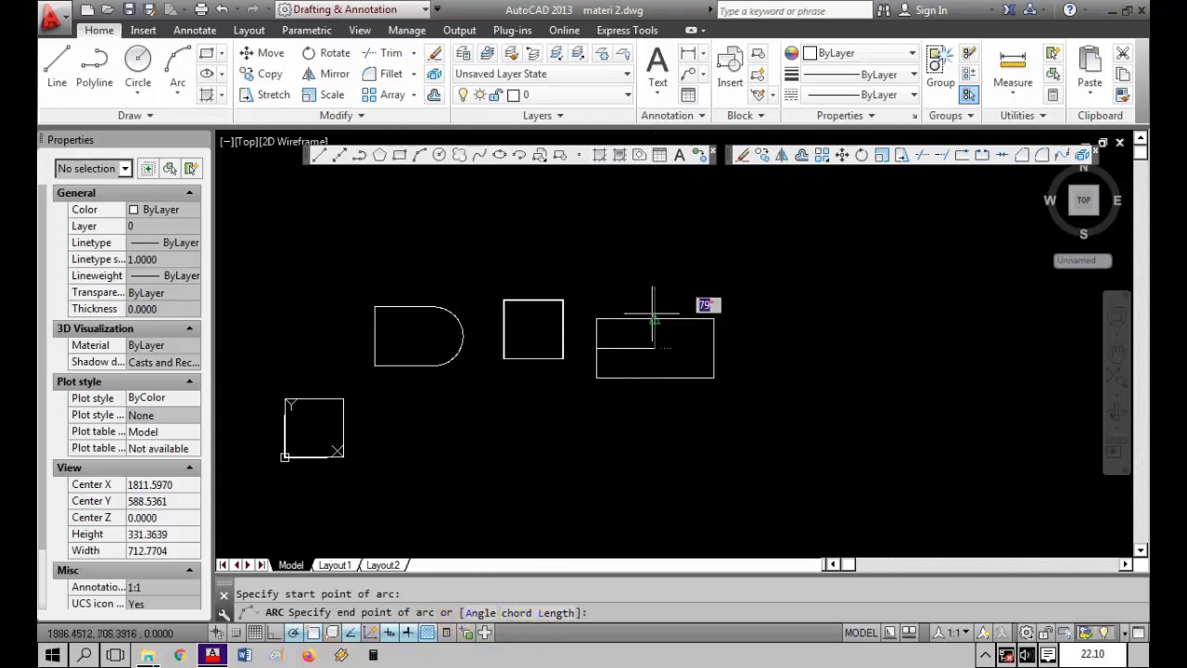
scroll(628, 343, up, 2)
scroll(626, 344, up, 2)
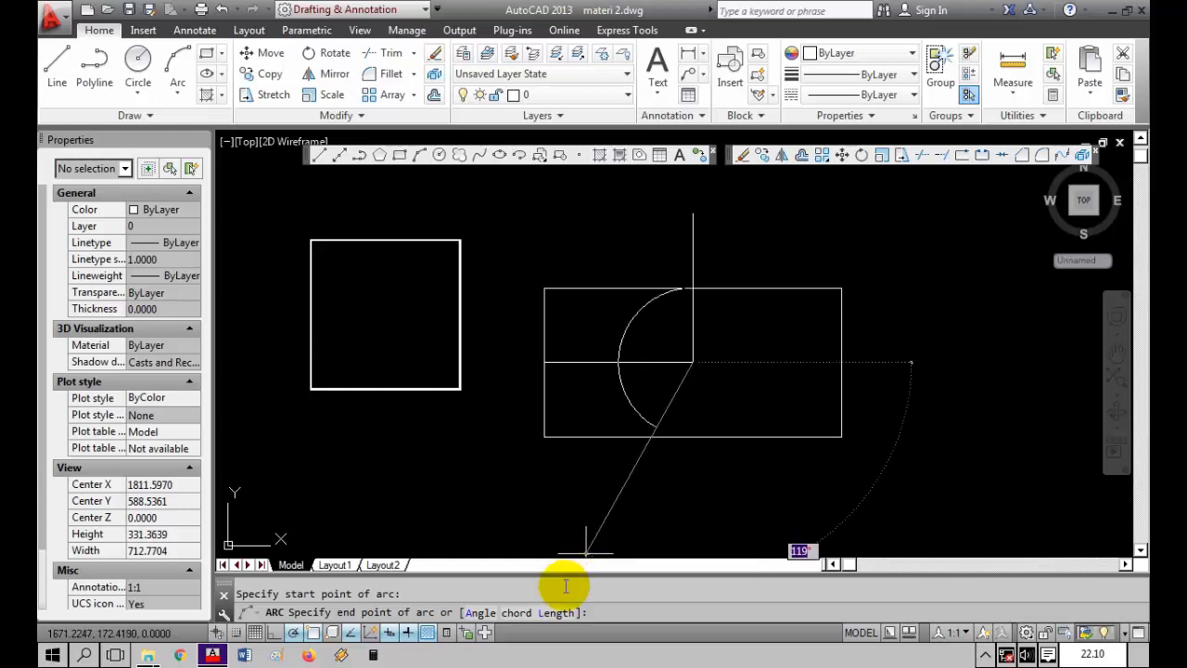
click(546, 612)
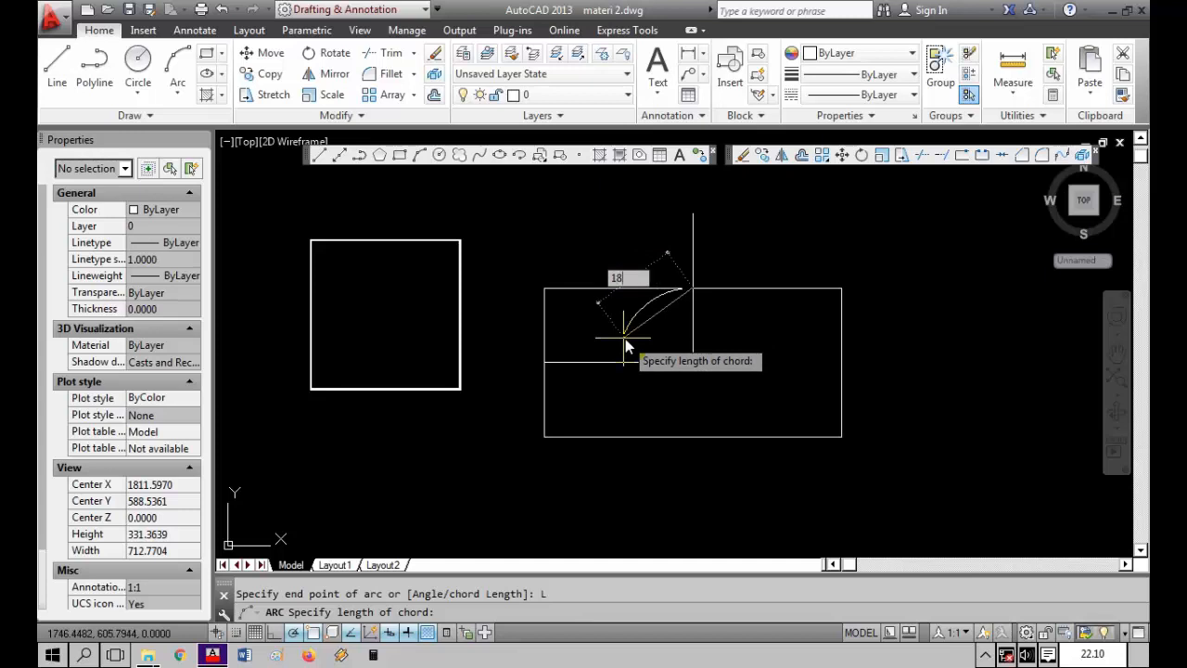
key(Return)
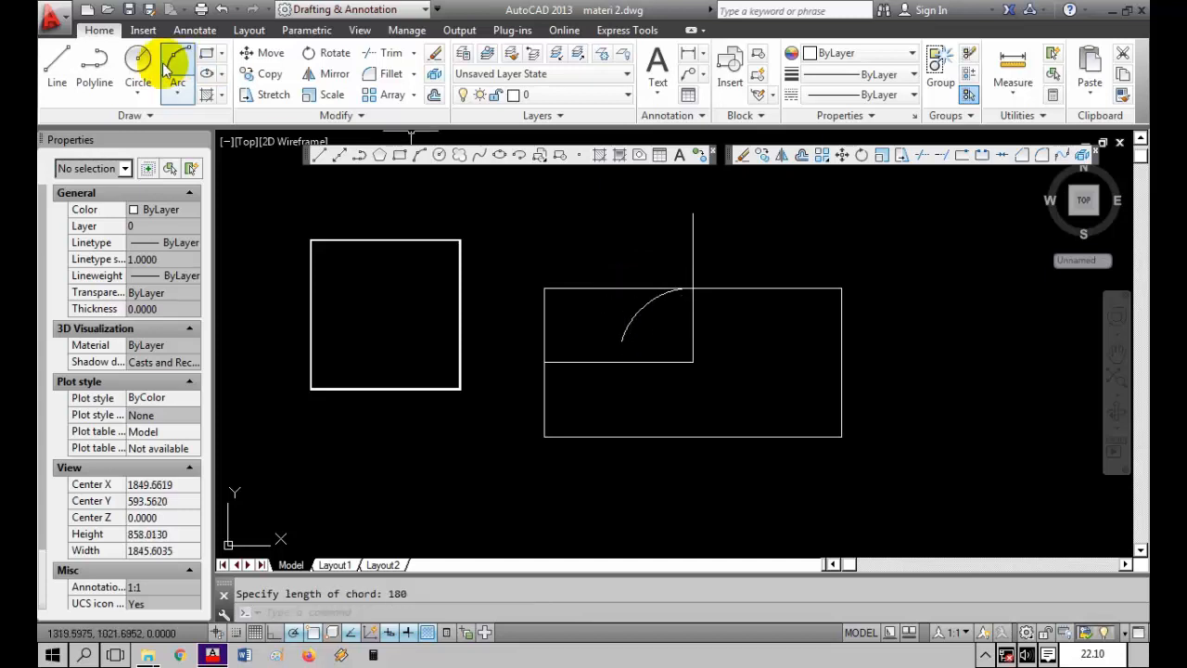
Step: Draw a line between the arc's two endpoints to represent its chord
key(Escape)
text(l)
key(Return)
click(621, 340)
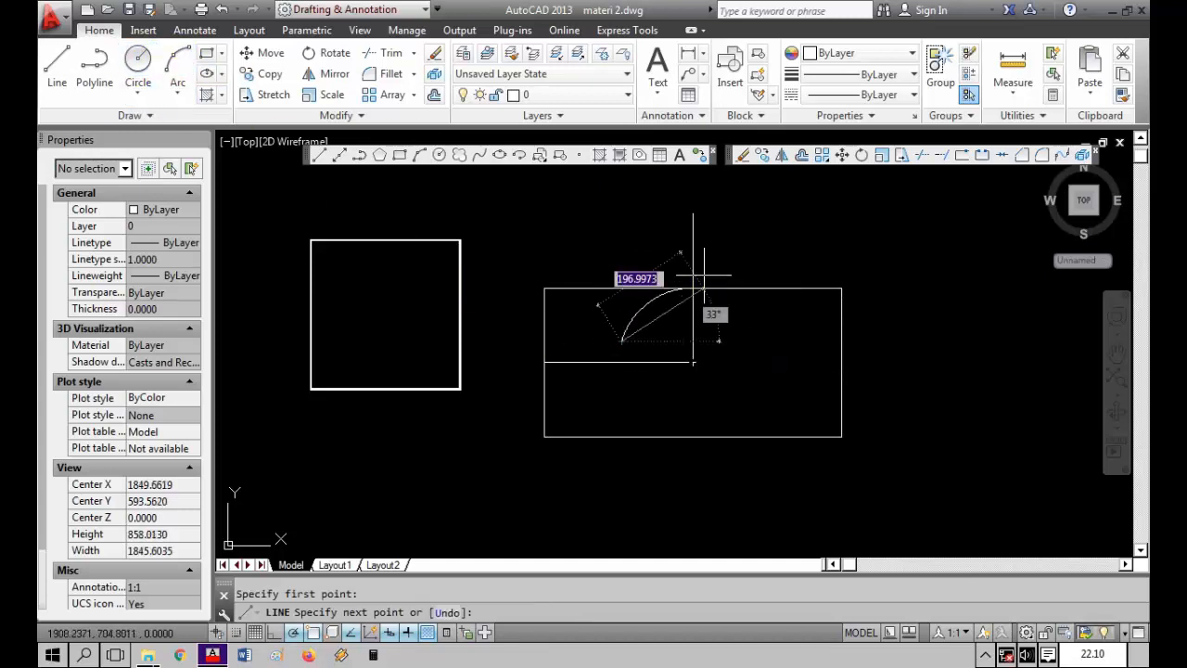
click(692, 287)
key(Return)
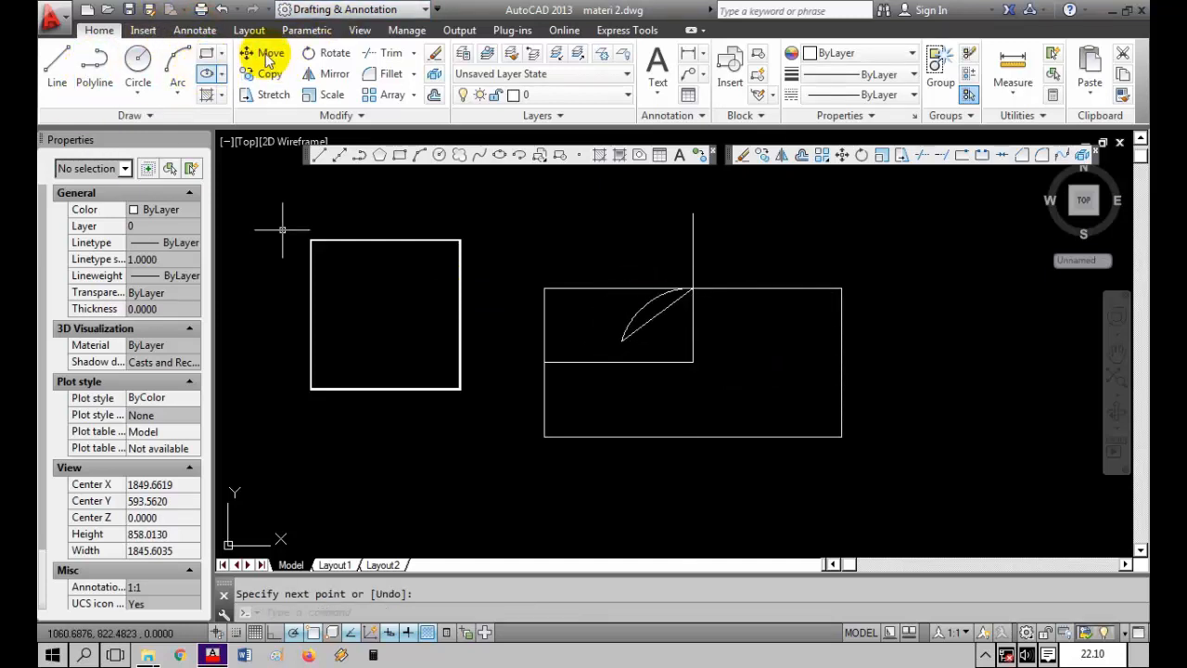
Step: Place an aligned dimension along the chord line, offset above the arc
click(197, 31)
click(355, 86)
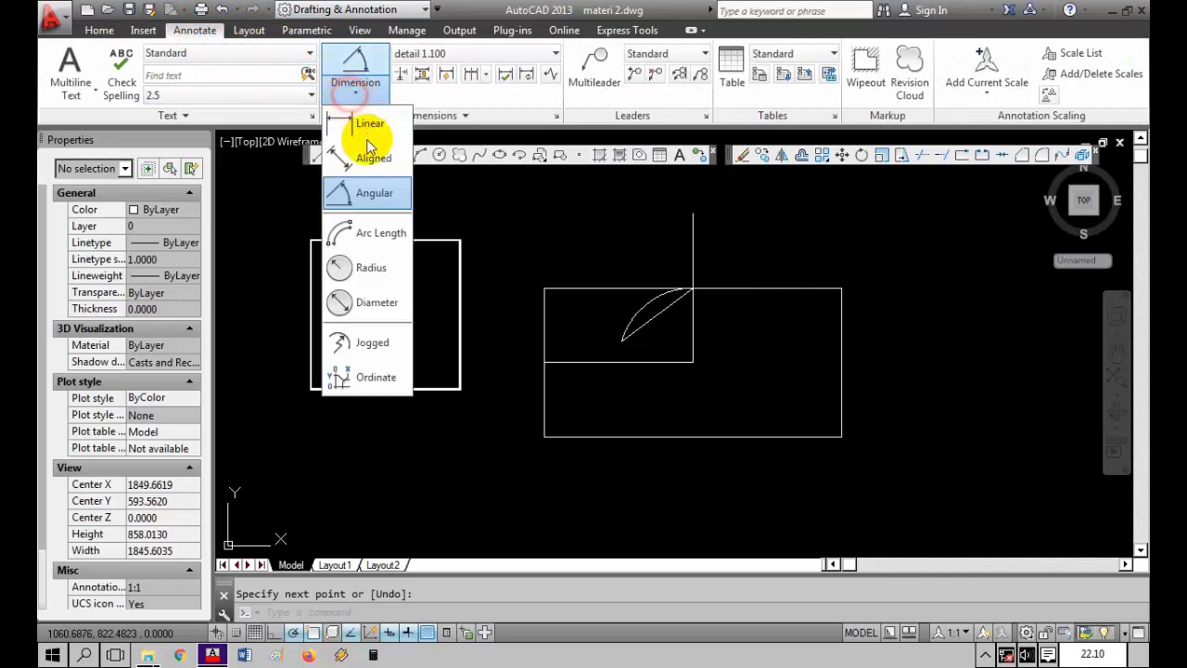
click(366, 157)
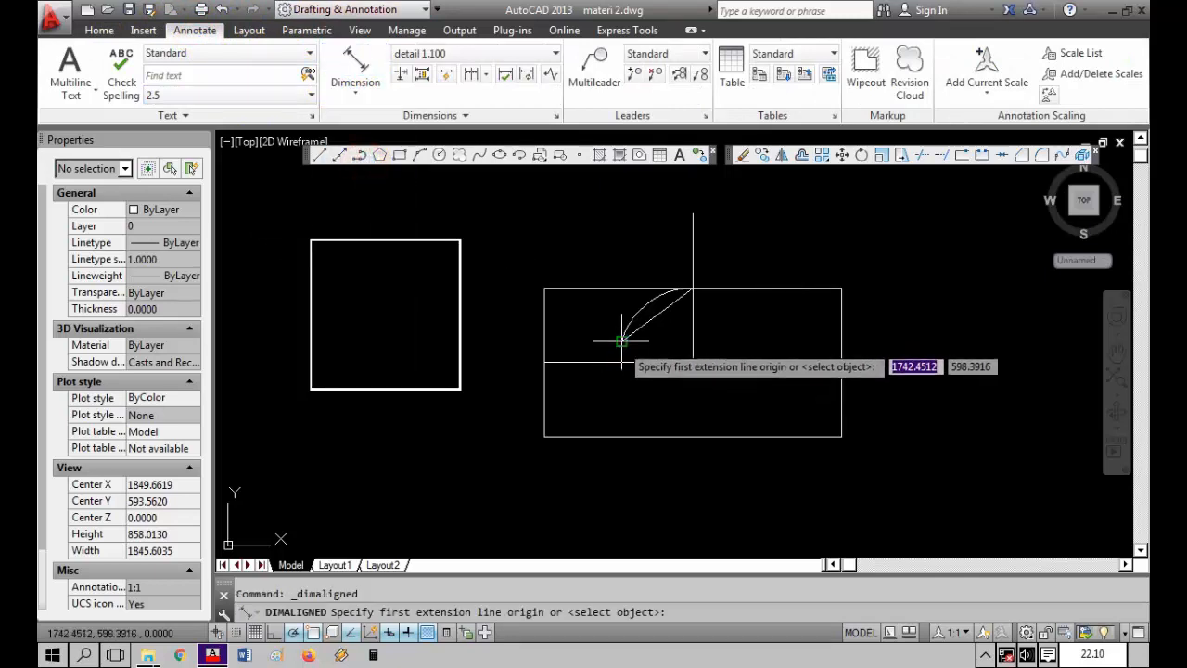
click(693, 289)
click(707, 285)
scroll(691, 264, up, 1)
click(663, 262)
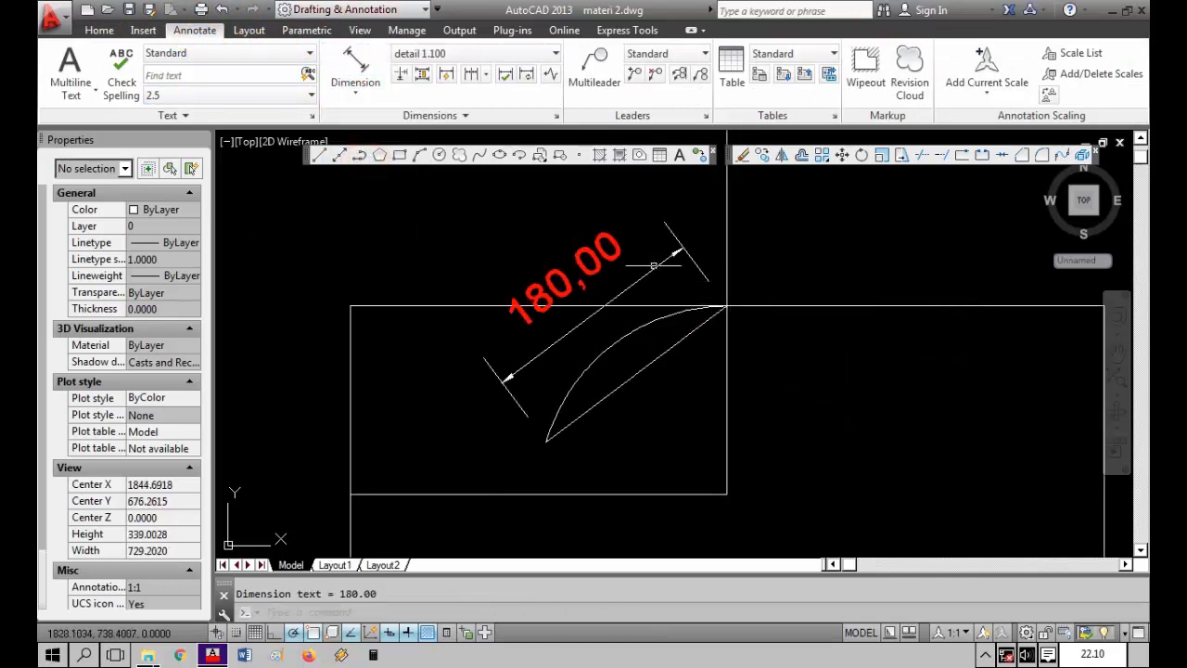
Step: Erase the aligned dimension and the chord line
scroll(653, 266, up, 1)
click(652, 267)
key(Delete)
click(657, 315)
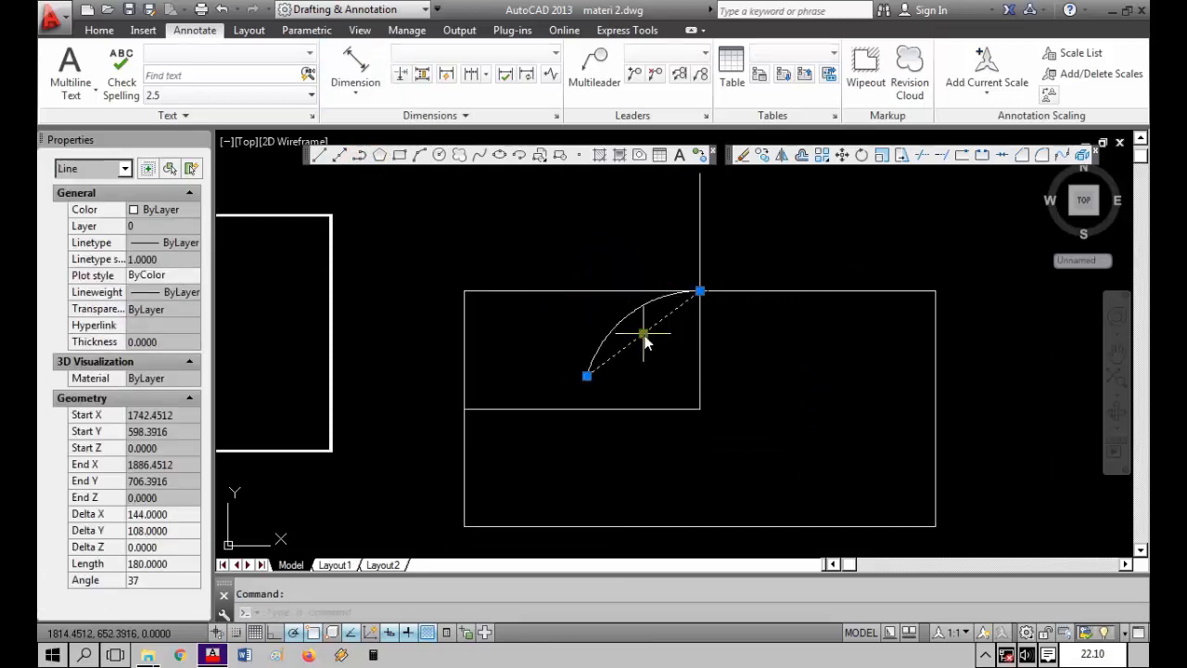
key(Delete)
scroll(644, 331, down, 4)
Step: Review the available arc construction methods, and erase the remaining arc inside the rectangle
click(99, 30)
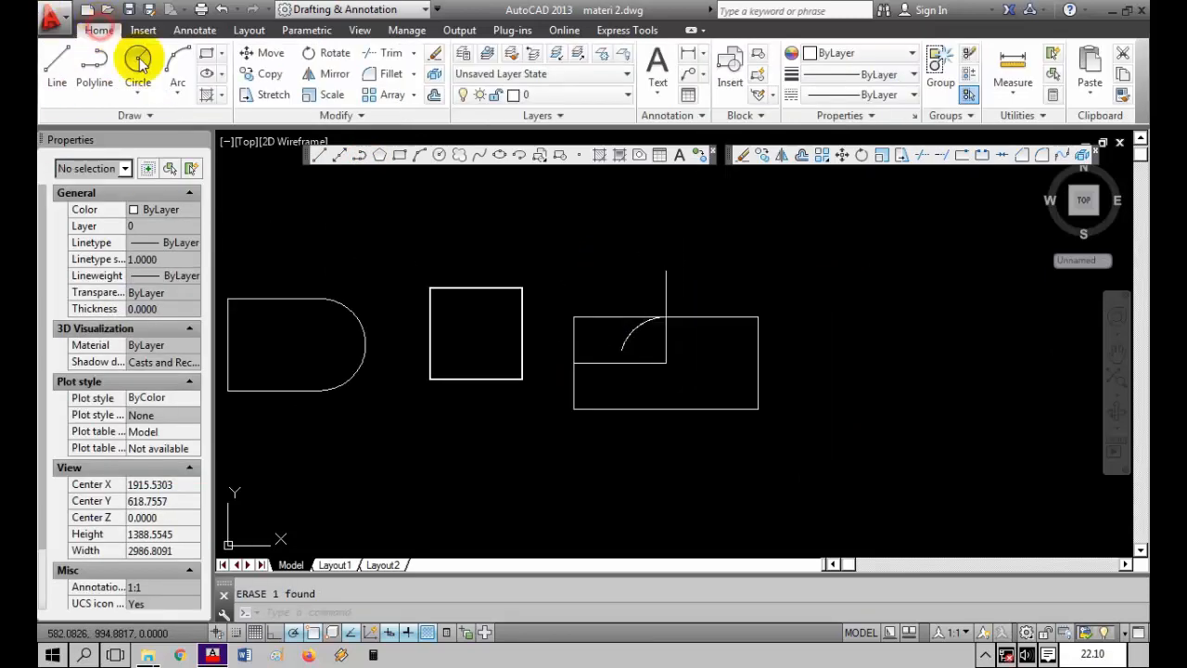
click(178, 72)
key(Escape)
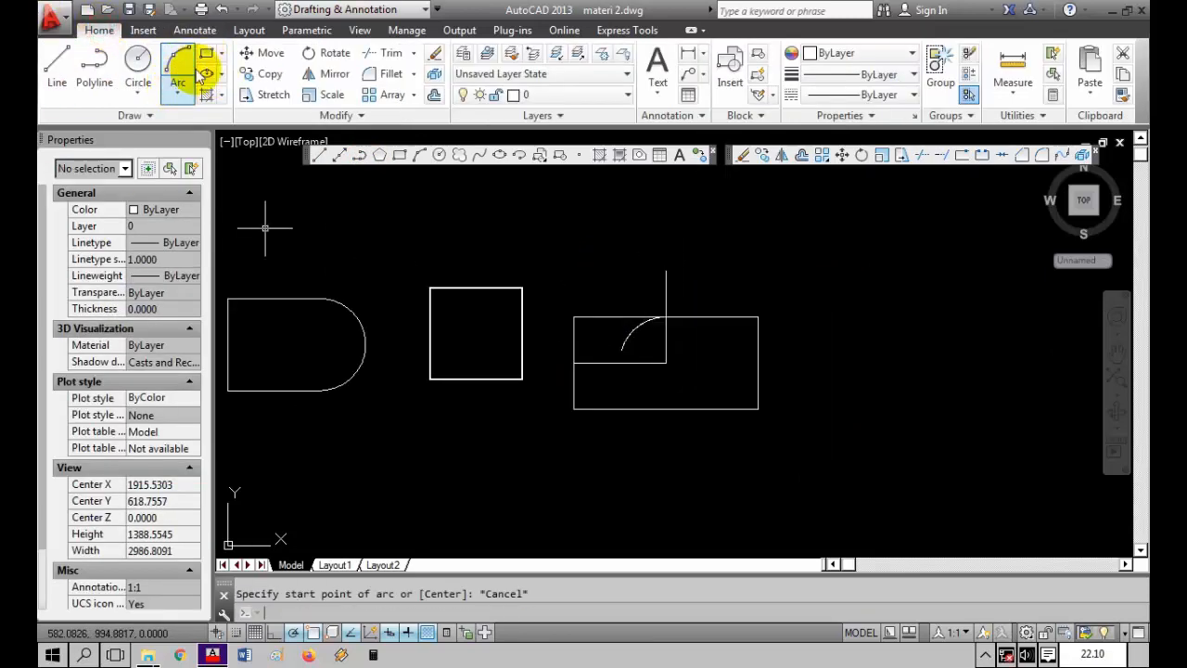
click(182, 92)
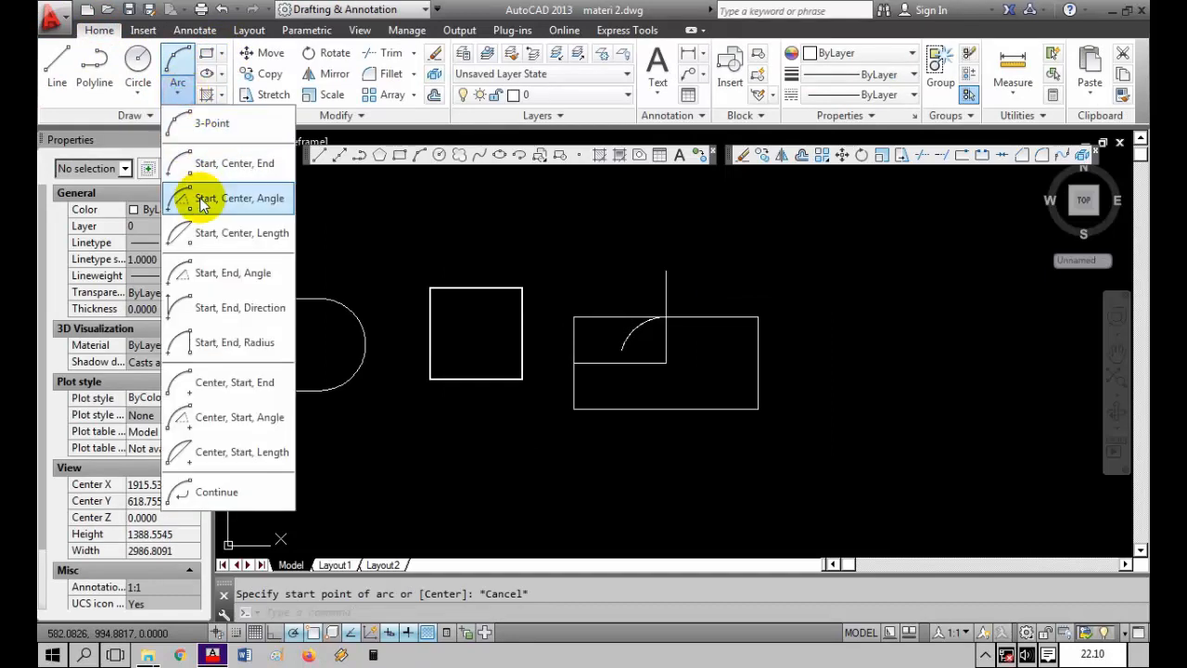
click(188, 86)
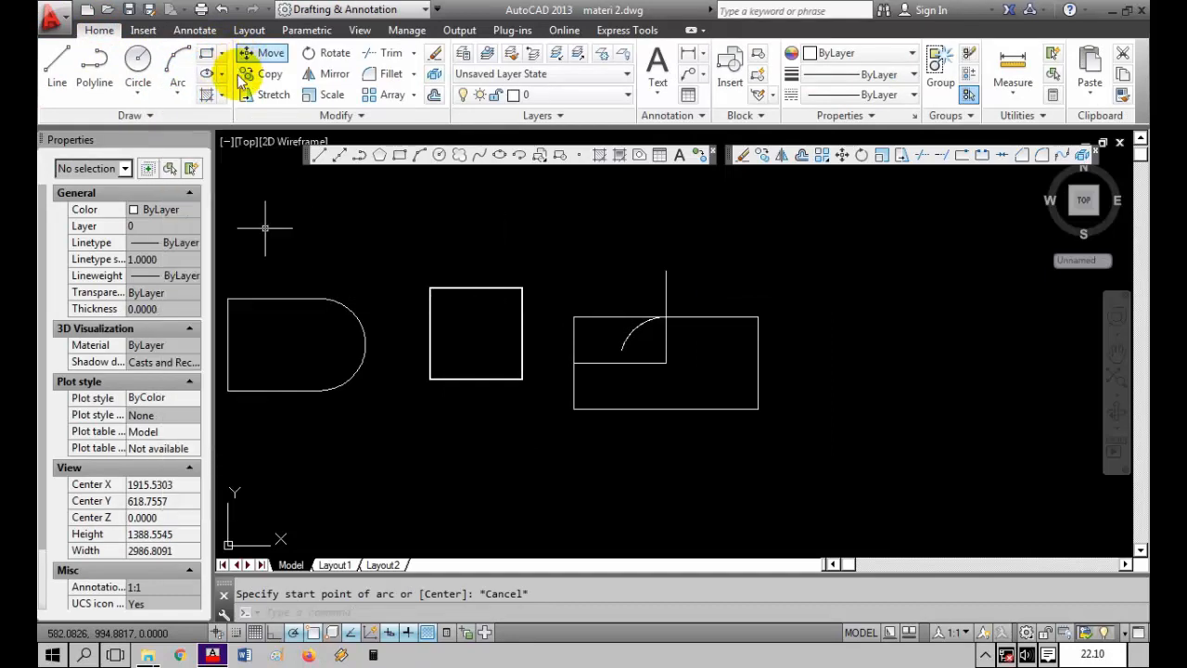
click(653, 320)
key(Delete)
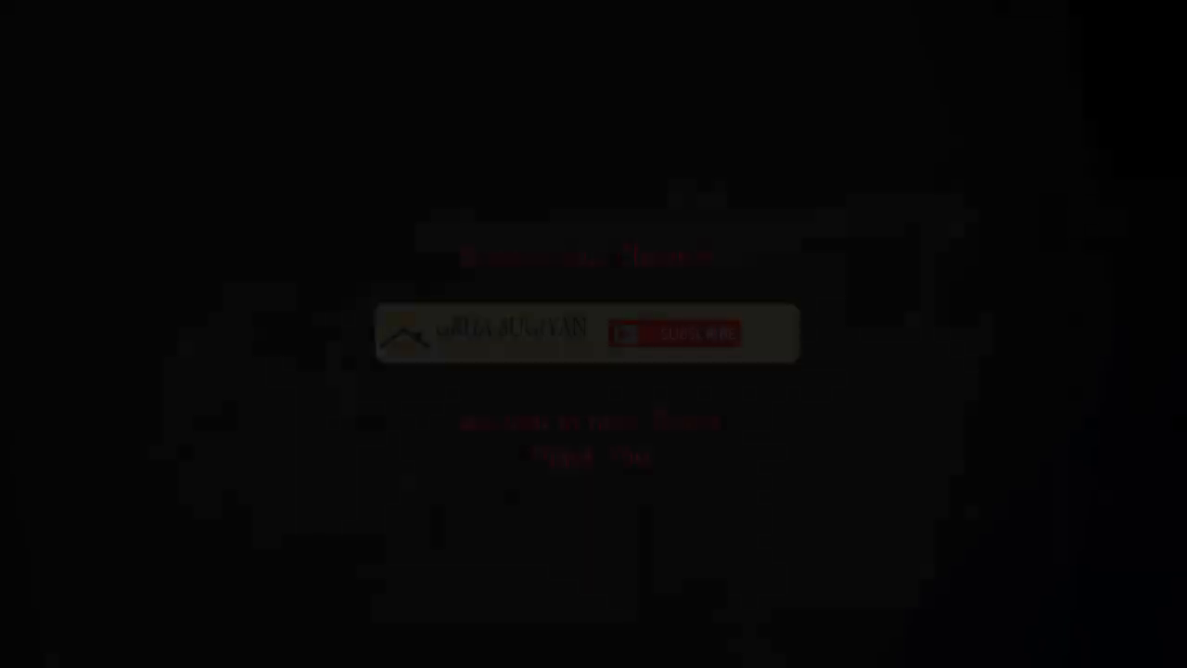